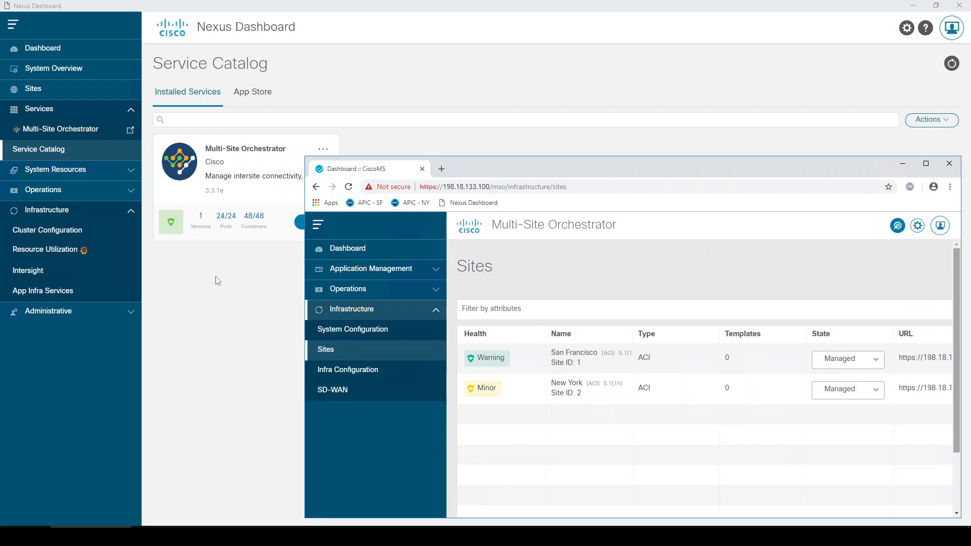
- Open the Sites list in Nexus Dashboard and view the details of the San Francisco and New York sites
click(36, 91)
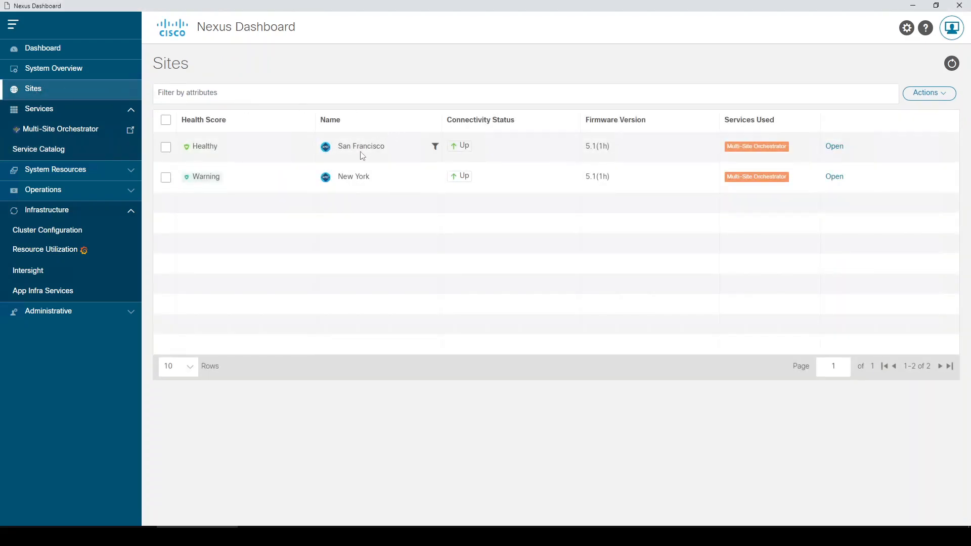
drag(338, 147, 371, 147)
drag(343, 177, 362, 177)
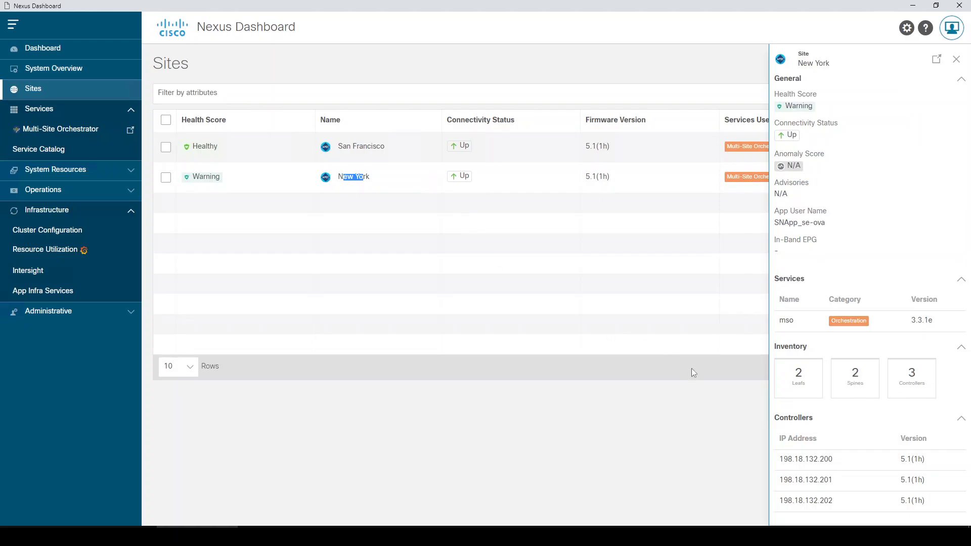
click(400, 148)
click(410, 178)
click(431, 311)
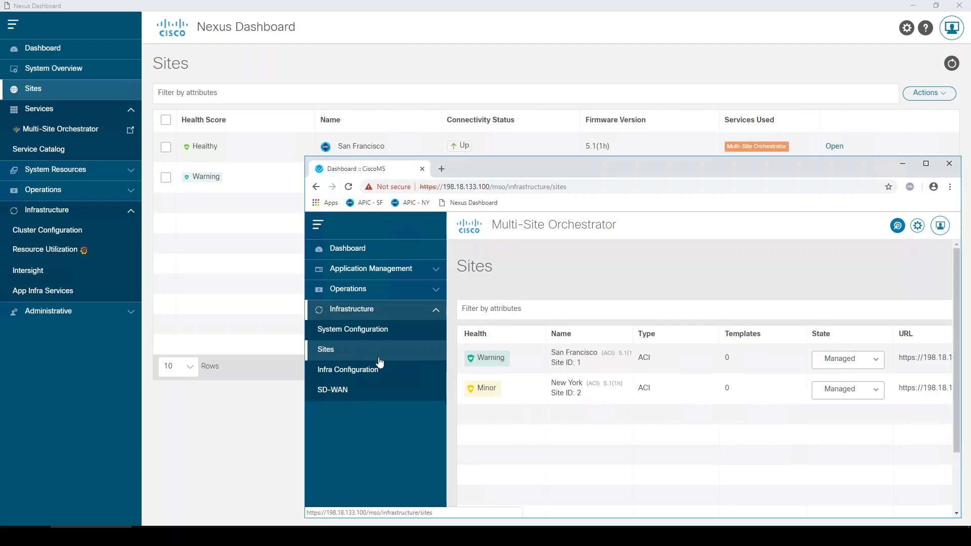
- Widen the Multi-Site Orchestrator window and check the management state options for the San Francisco site
drag(303, 292, 203, 304)
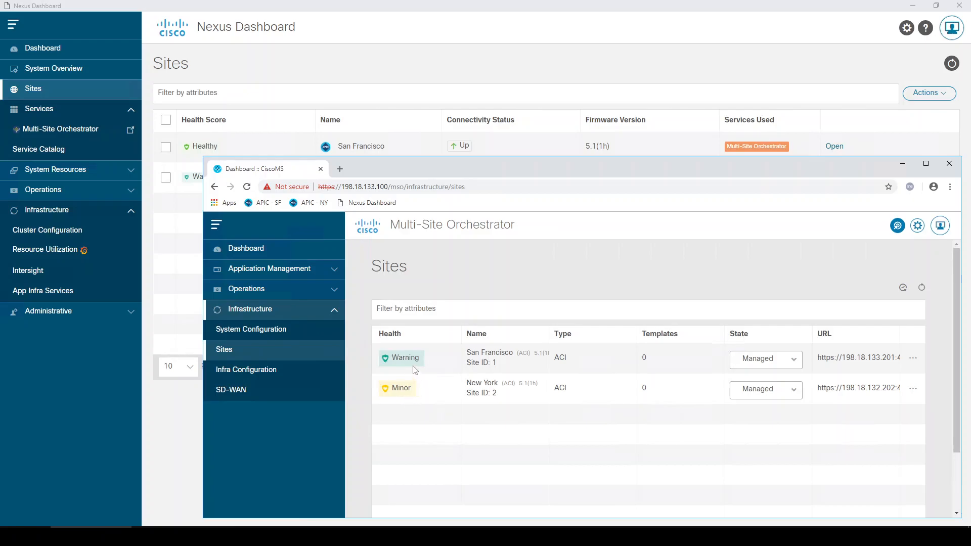
click(793, 362)
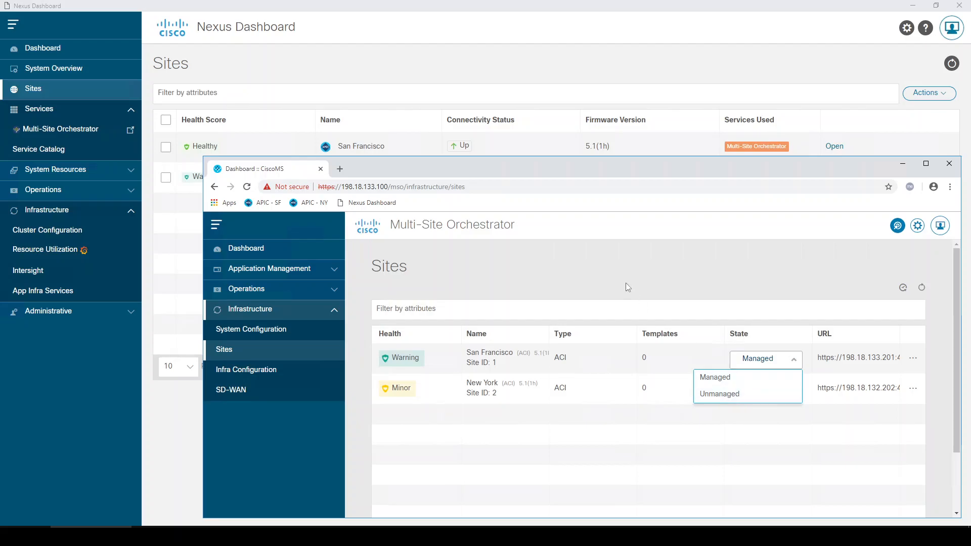
click(617, 262)
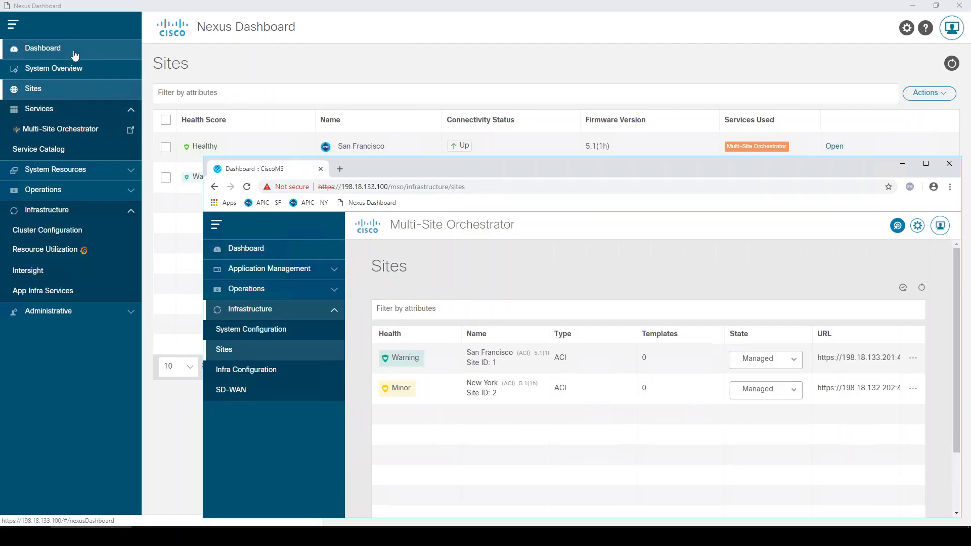
- Review the Nexus Dashboard's System Overview and main Dashboard pages and return to its Sites list
click(66, 71)
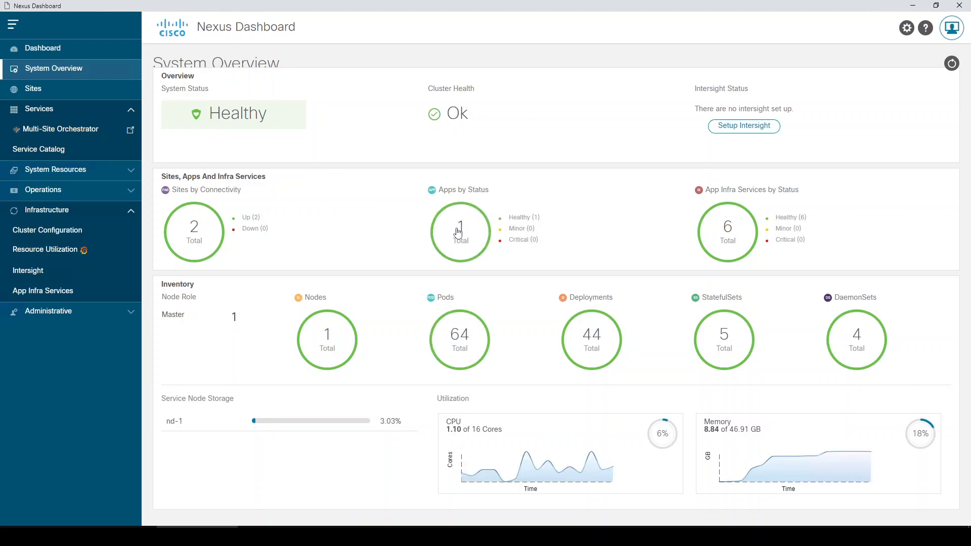
click(66, 56)
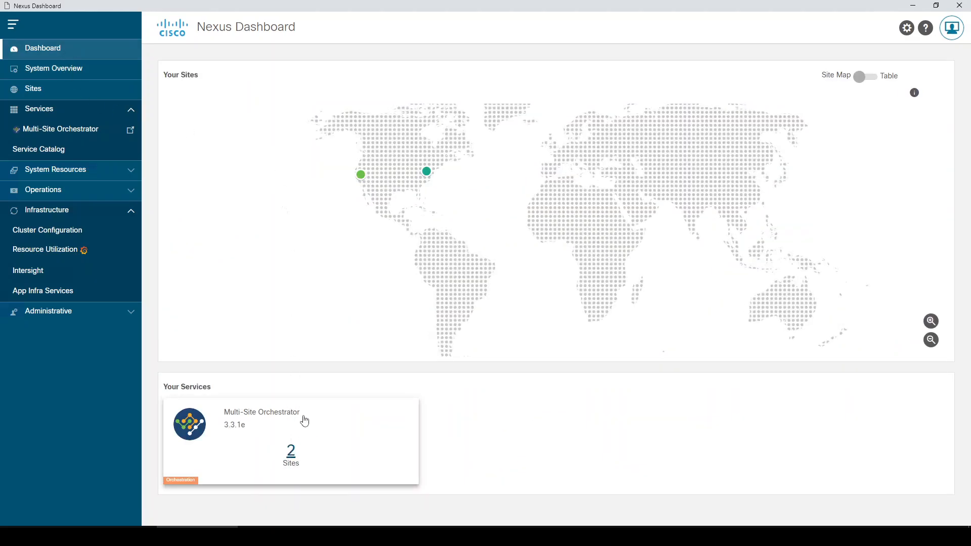
click(75, 74)
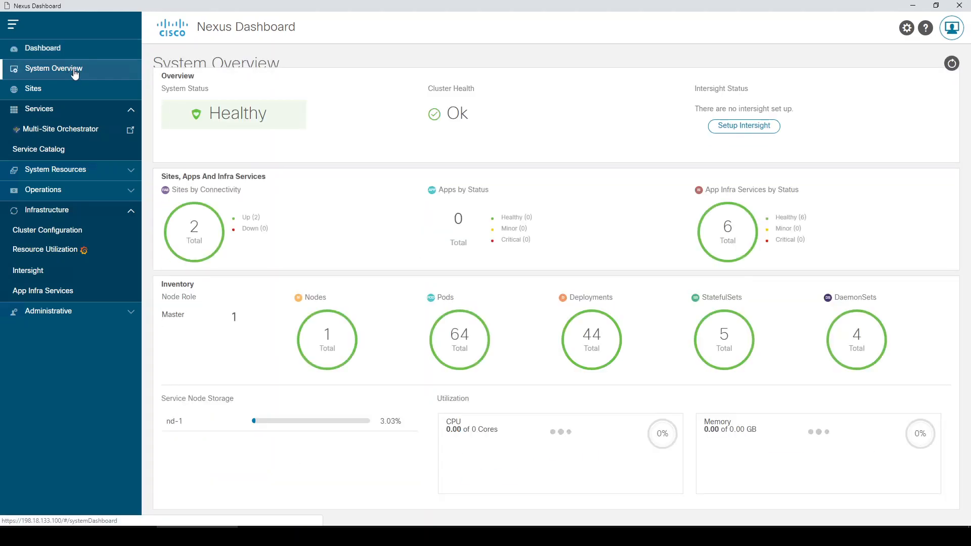
click(71, 97)
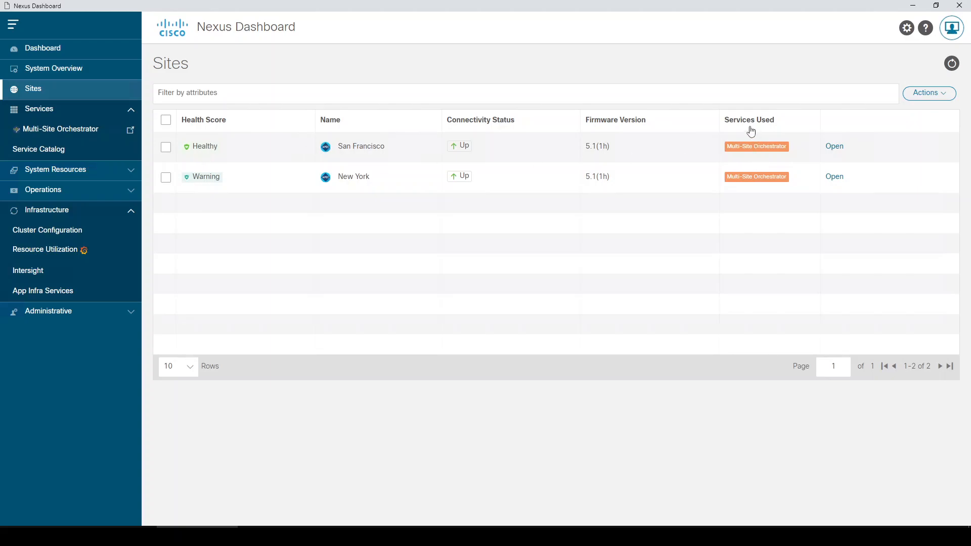
- Launch Multi-Site Orchestrator from Nexus Dashboard and review San Francisco's Managed and Unmanaged options without changing the state
click(72, 131)
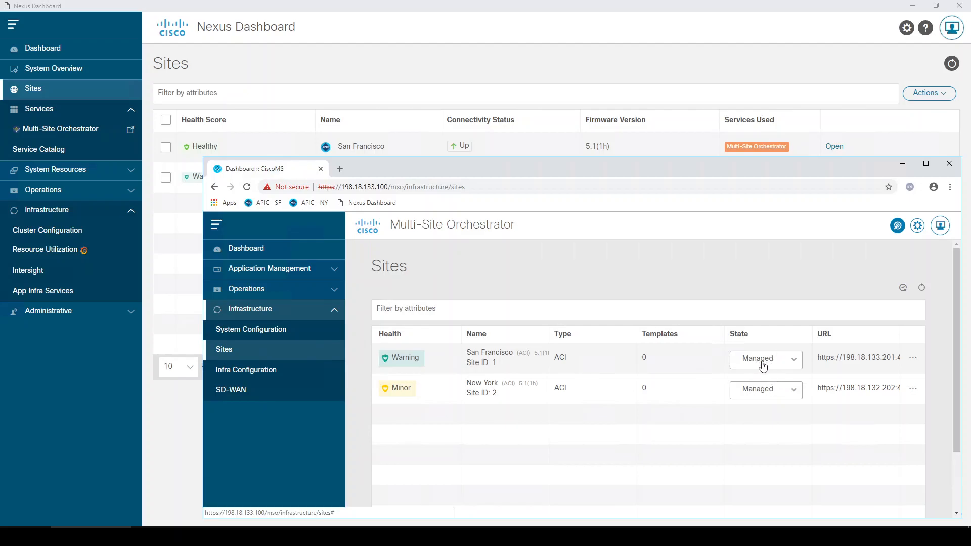
click(793, 360)
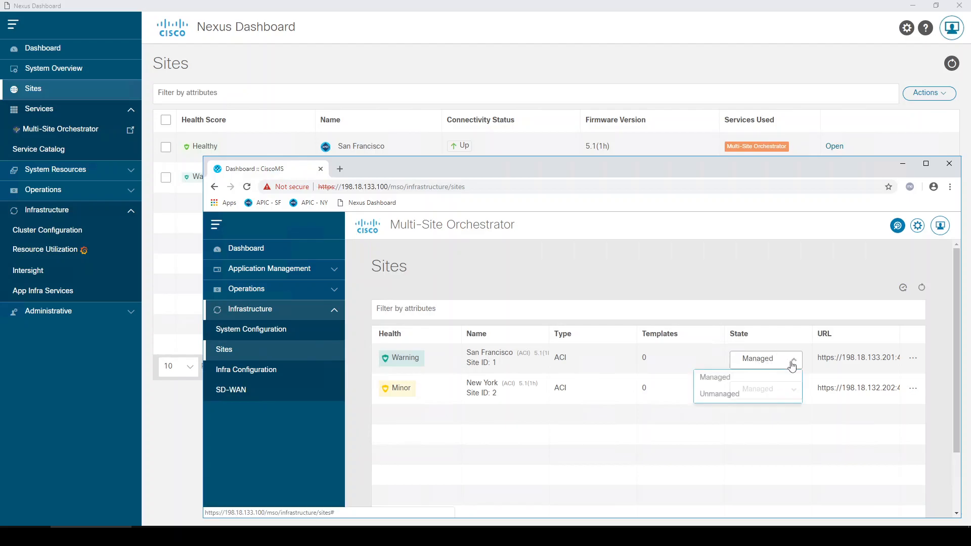
click(726, 439)
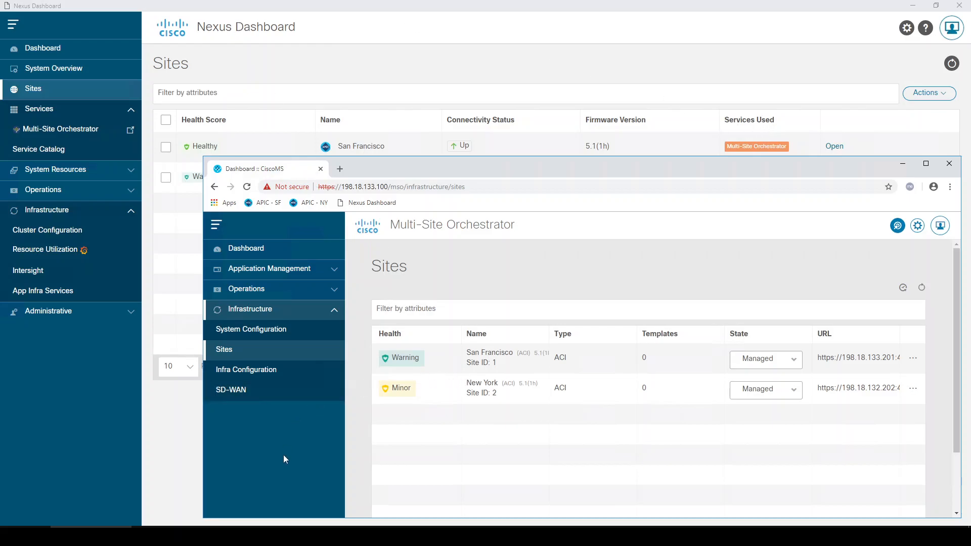
- Review the System Configuration page and open the Fabric Connectivity Infra settings from Infra Configuration
click(264, 331)
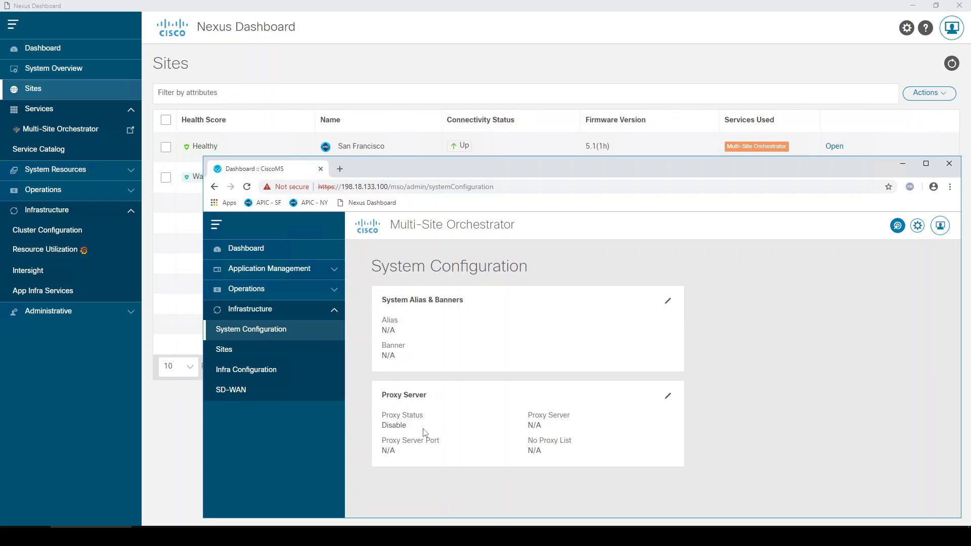
click(246, 373)
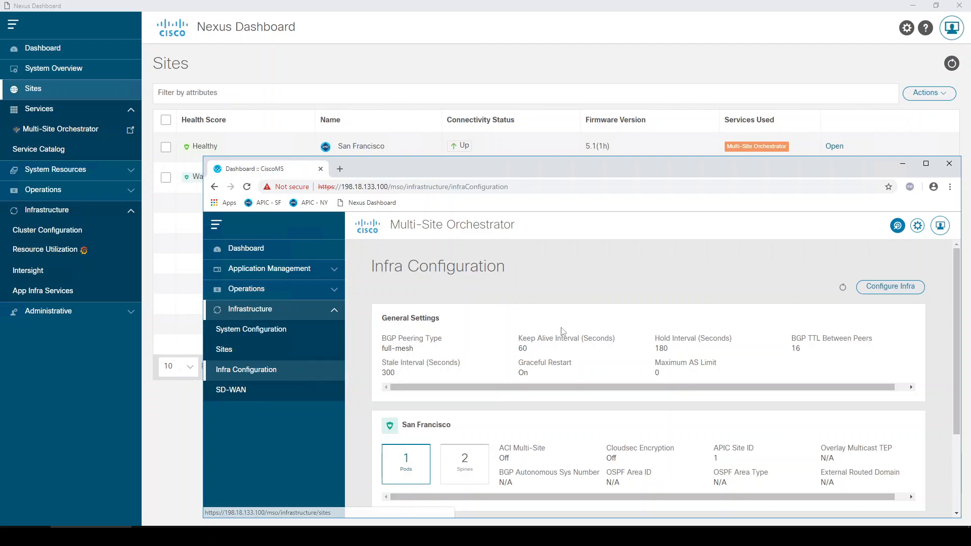
click(888, 293)
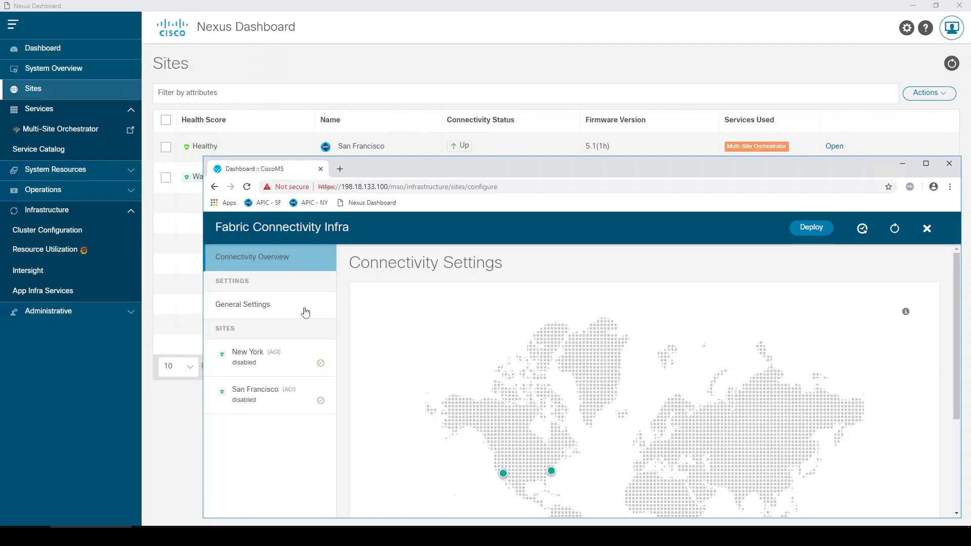
- Examine the Control Plane BGP parameters and the IPN Devices list in the fabric's General Settings
click(273, 310)
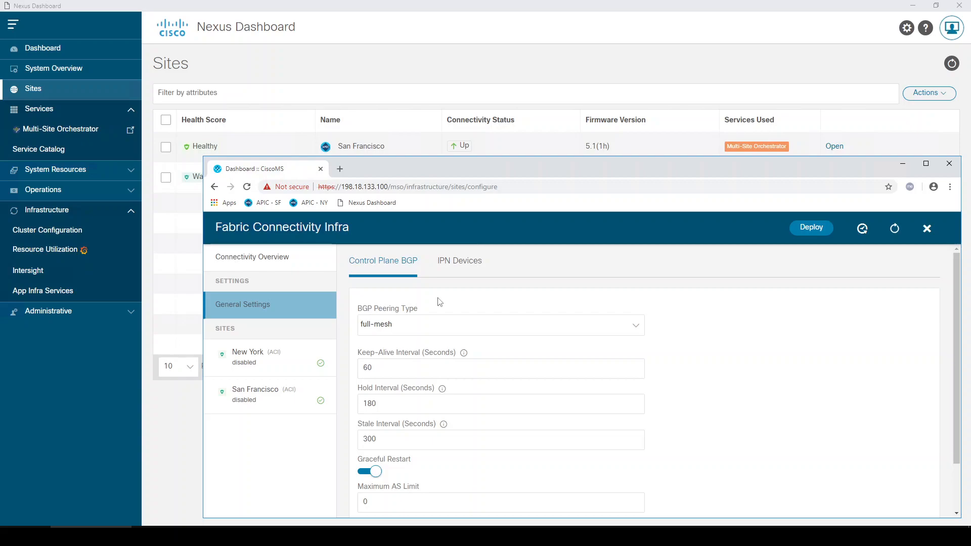
scroll(440, 302, down, 1)
scroll(440, 301, up, 1)
click(453, 267)
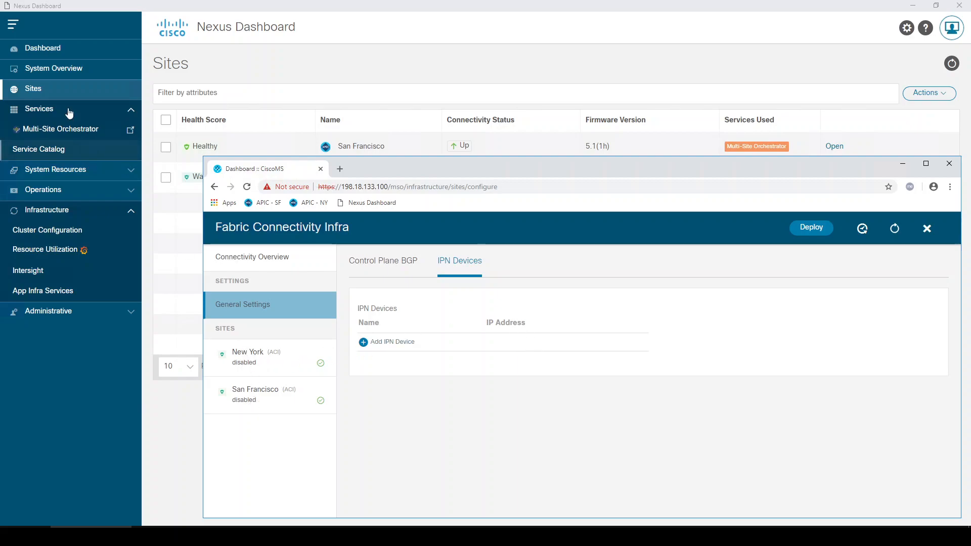
- View the New York site settings and examine the Add Port form for Spine1 in San Francisco, including MTU, without saving
click(277, 367)
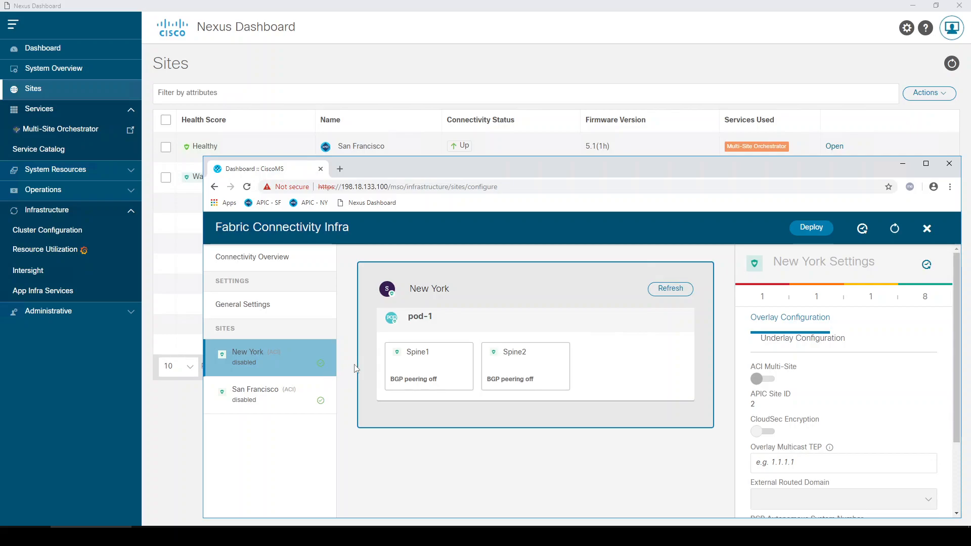
click(270, 396)
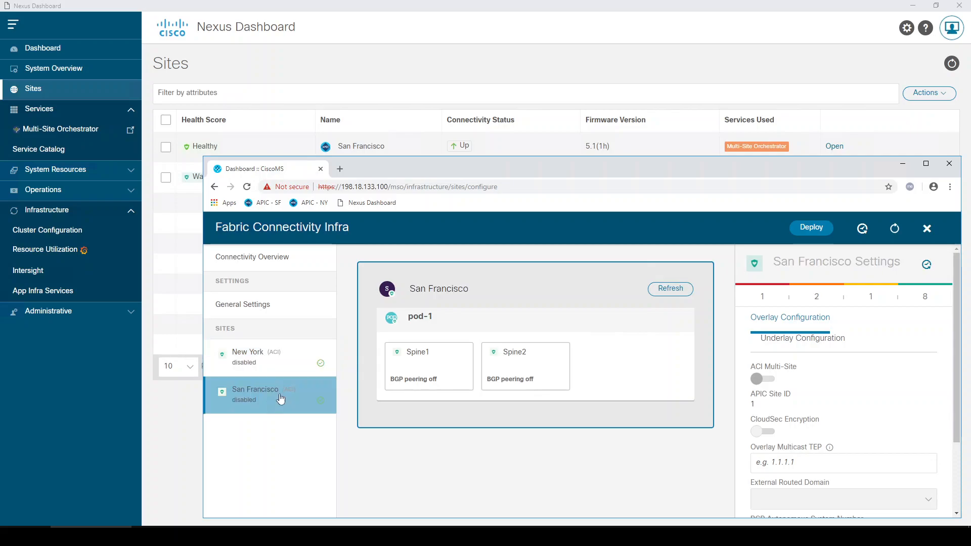
click(414, 365)
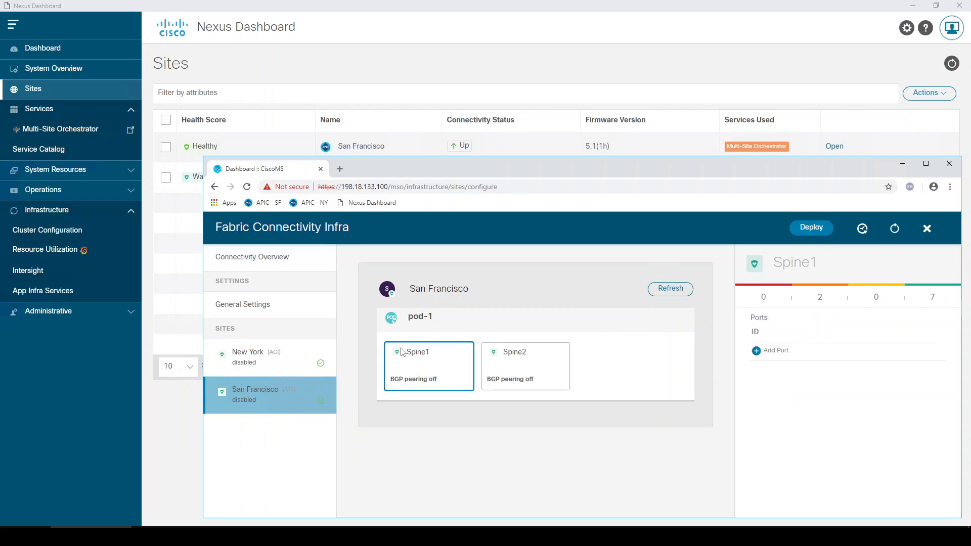
click(782, 351)
click(439, 350)
scroll(440, 343, down, 1)
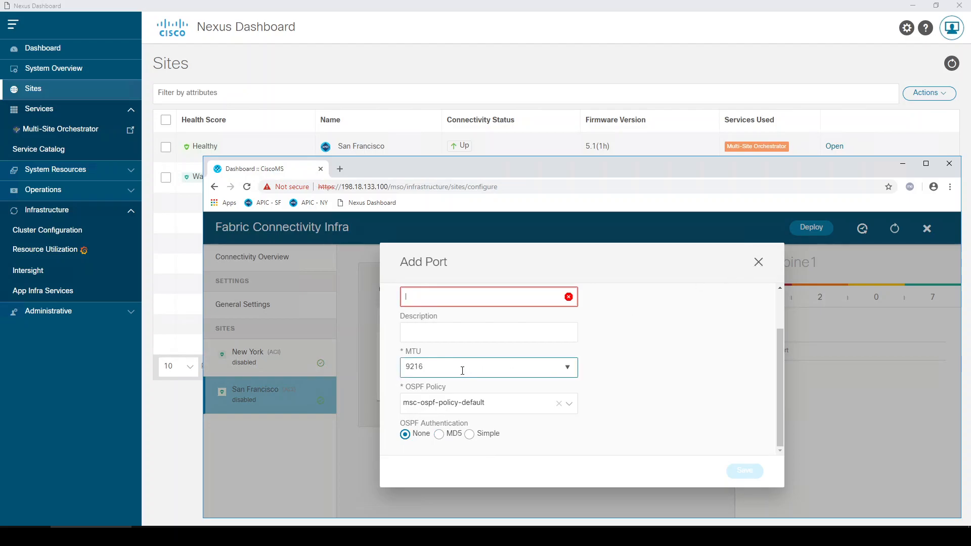
click(434, 368)
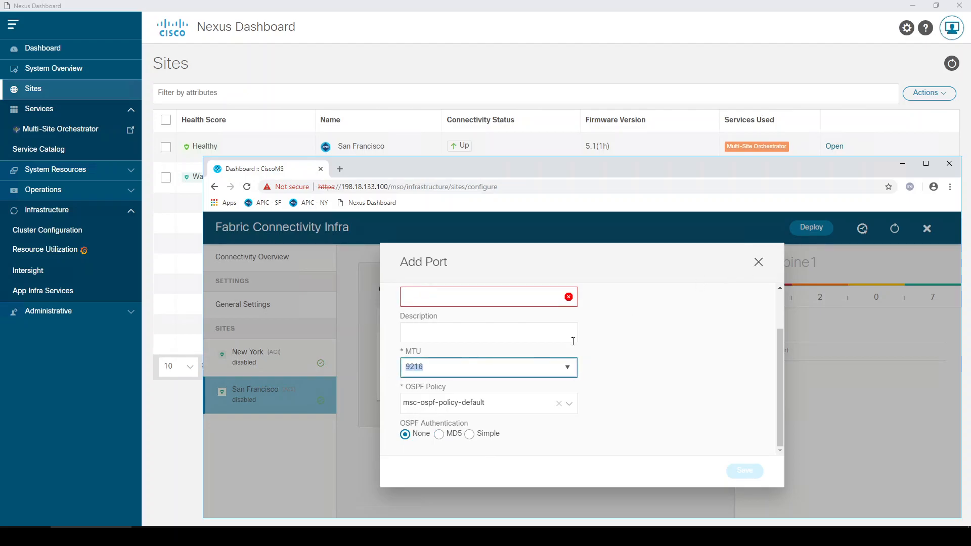
click(759, 263)
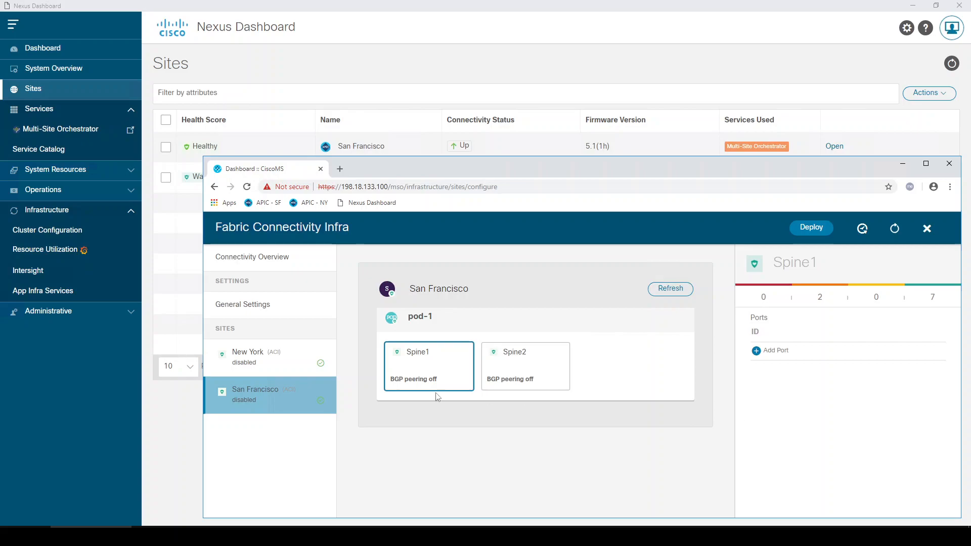
- Compare the settings available for pod-1, Spine1 and Spine2 in San Francisco, including the pod's Overlay Unicast TEP
click(448, 319)
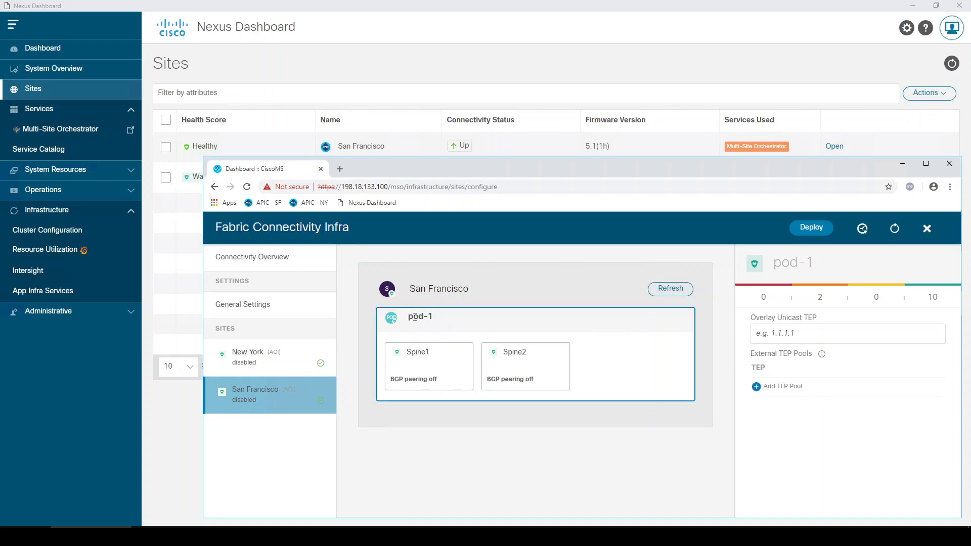
click(424, 364)
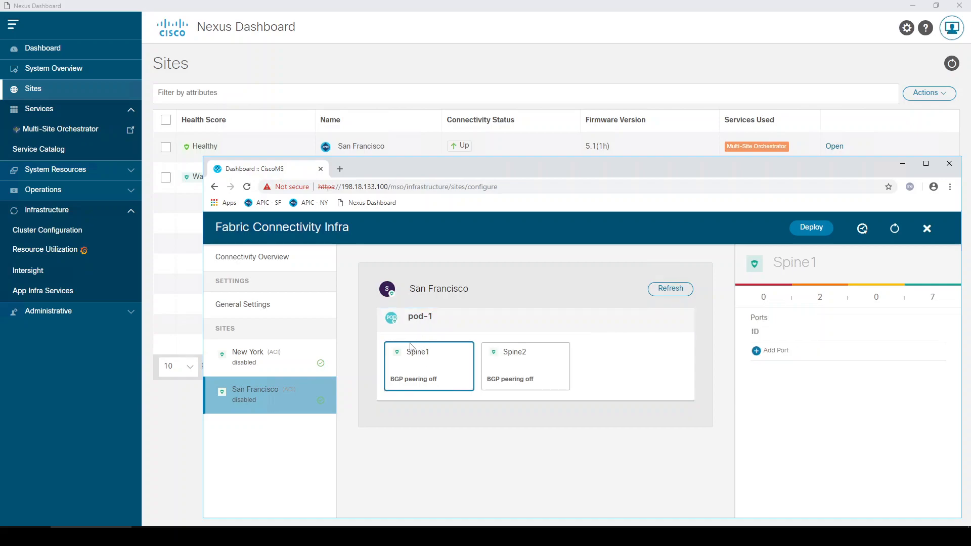
click(526, 361)
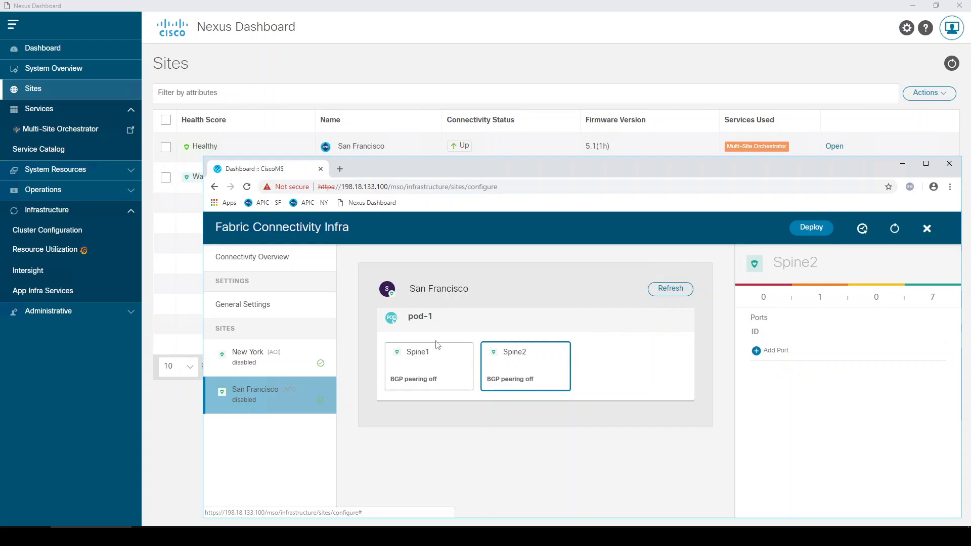
click(414, 316)
click(820, 333)
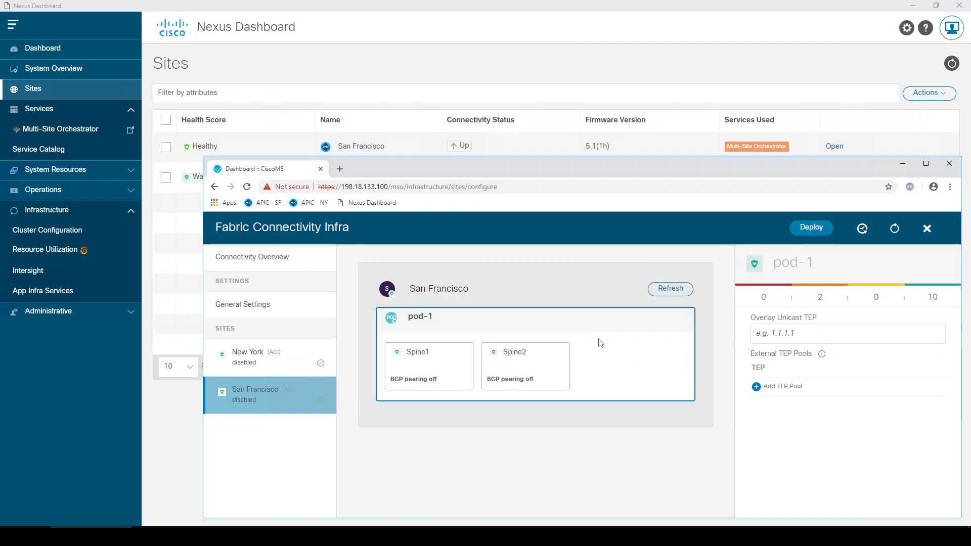
- Examine San Francisco's overlay configuration, including Overlay Multicast TEP, External Routed Domain, BGP fields and SR-MPLS Connectivity
click(493, 287)
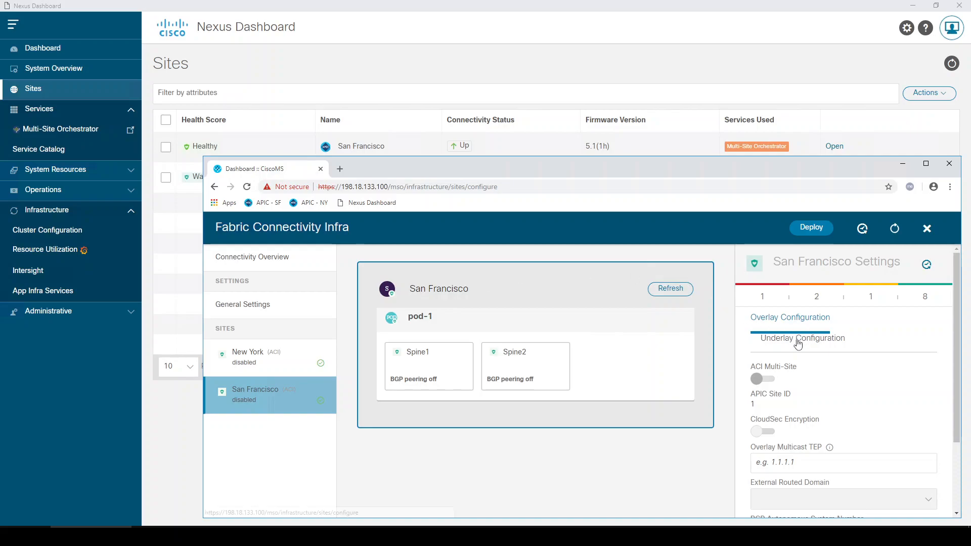
click(795, 463)
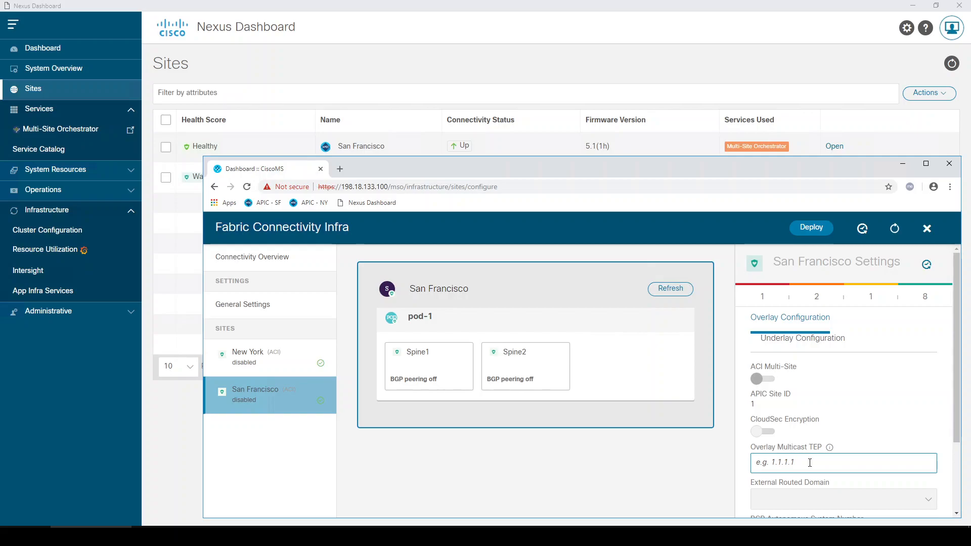
scroll(809, 463, down, 2)
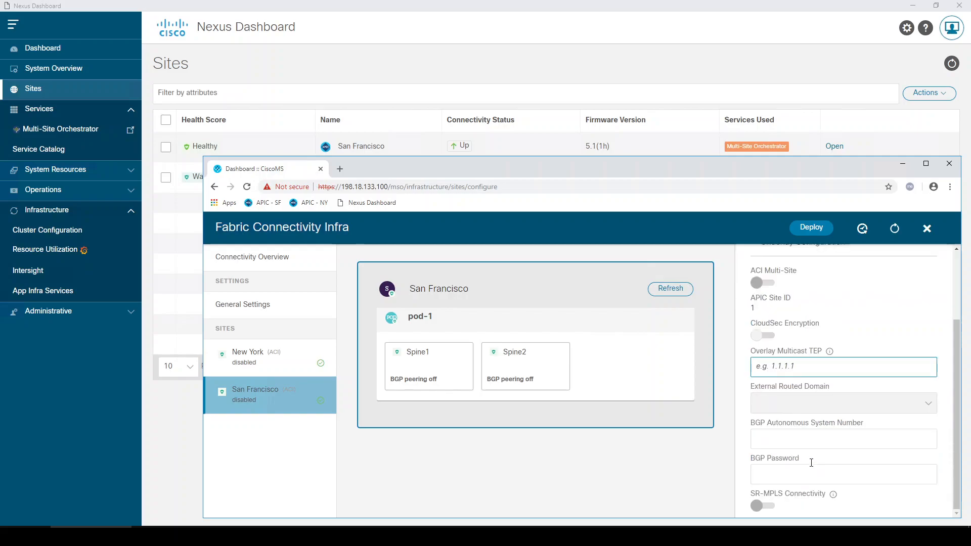
click(812, 439)
click(775, 406)
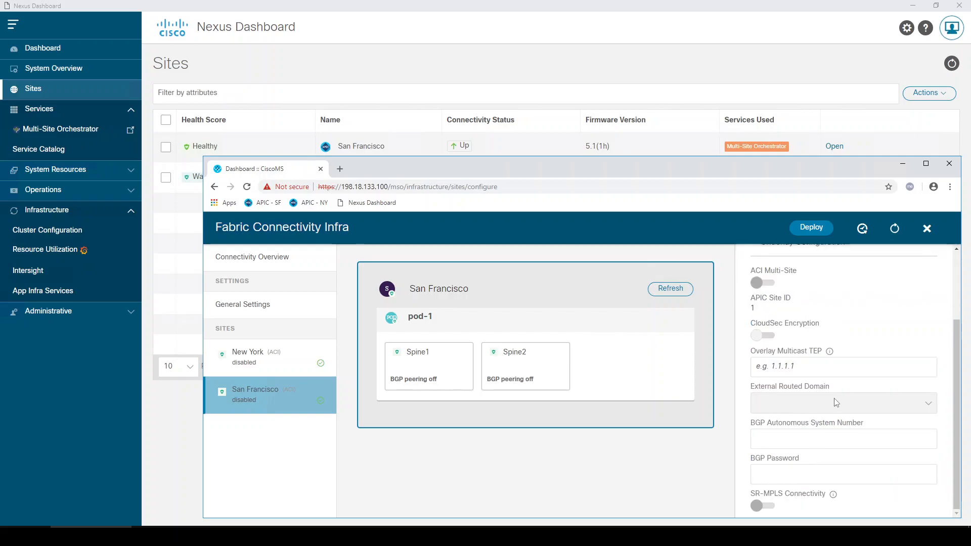
click(769, 439)
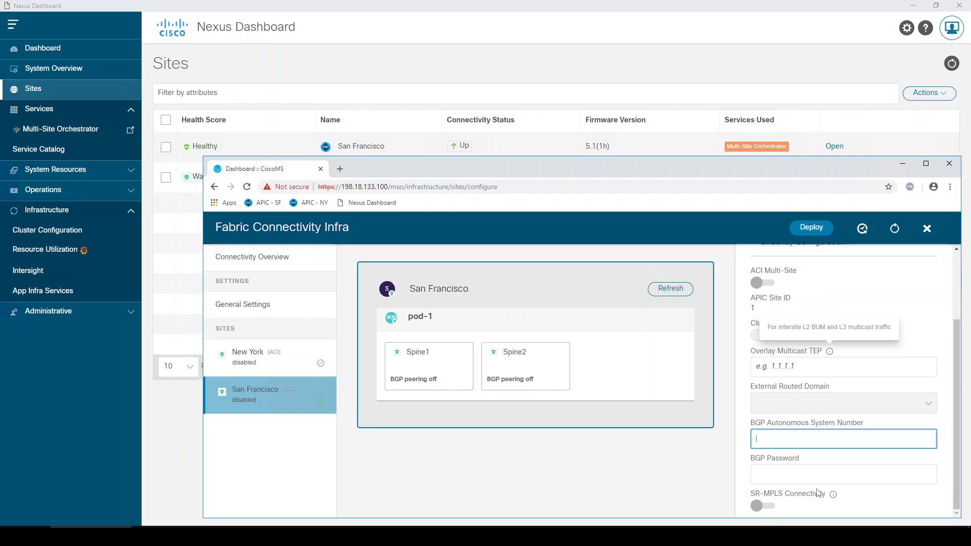
mouse_move(834, 498)
click(687, 477)
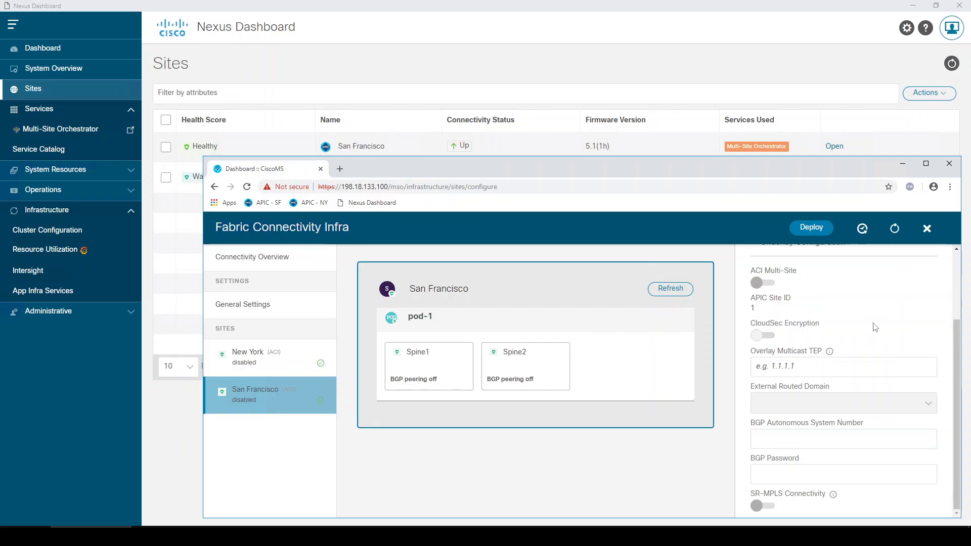
scroll(879, 323, up, 3)
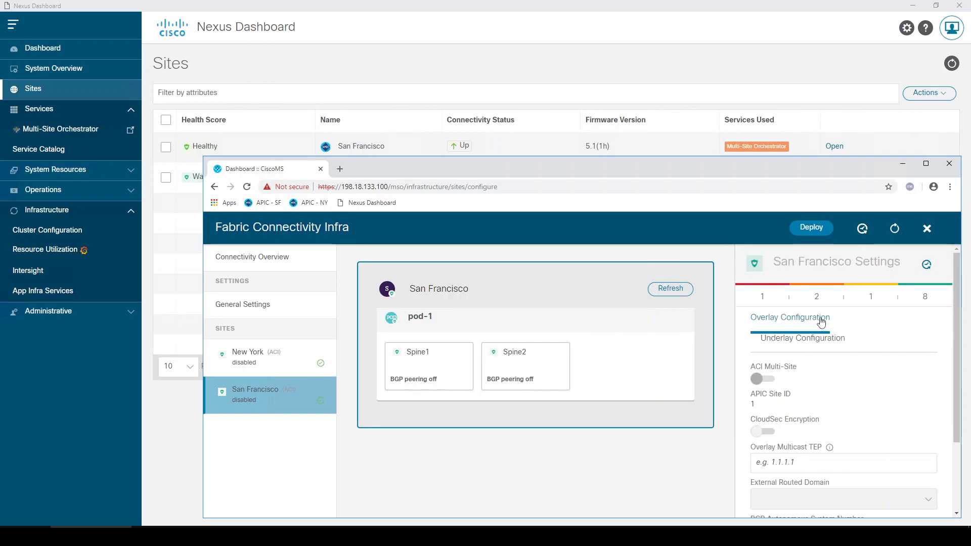
- Examine San Francisco's underlay configuration, including OSPF Area ID, the OSPF Area Type choices, OSPF Policies and IPN Device IPSec IP
click(791, 337)
click(910, 383)
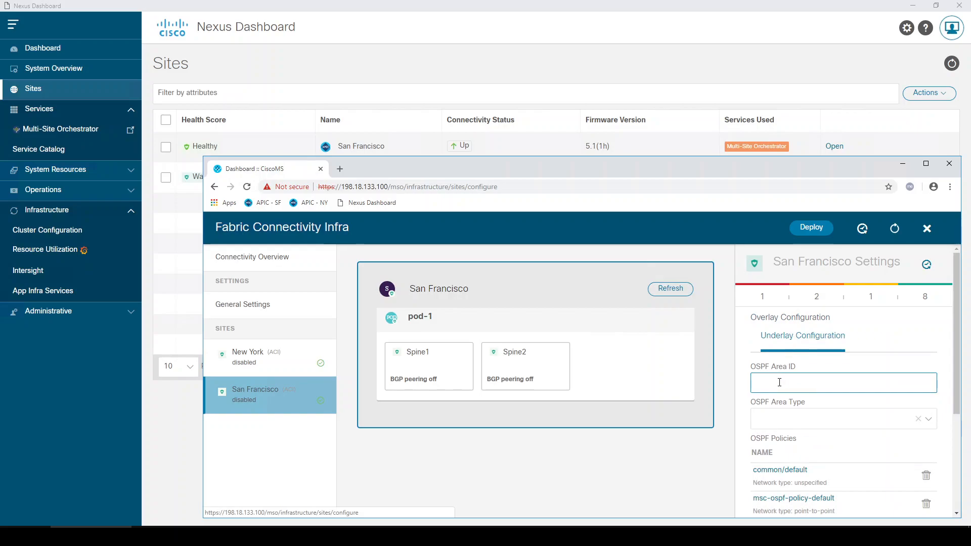
click(777, 418)
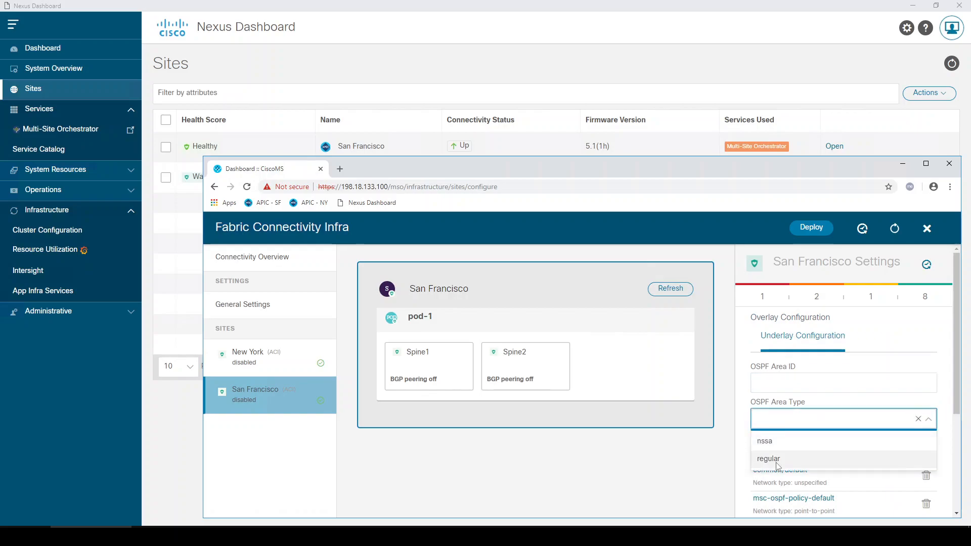
click(704, 465)
scroll(790, 452, down, 3)
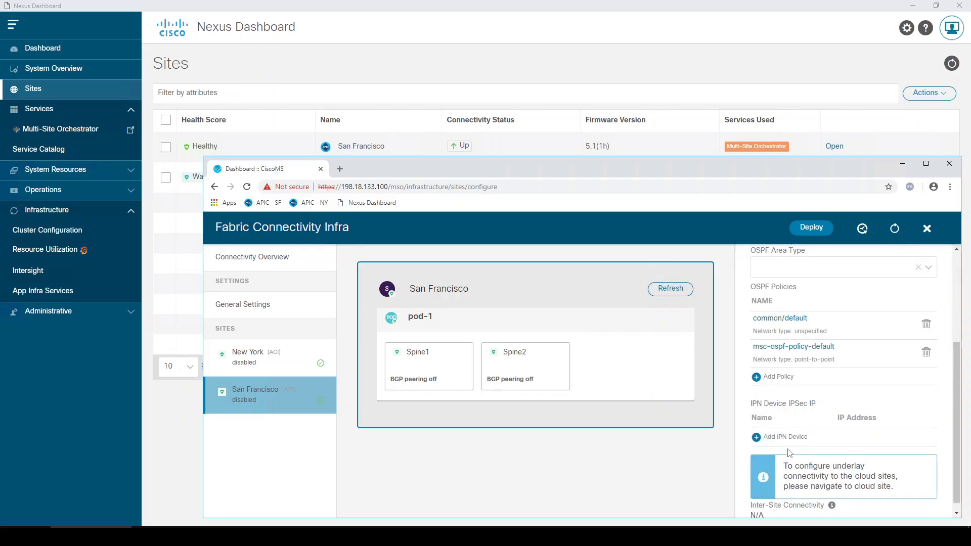
scroll(790, 453, up, 2)
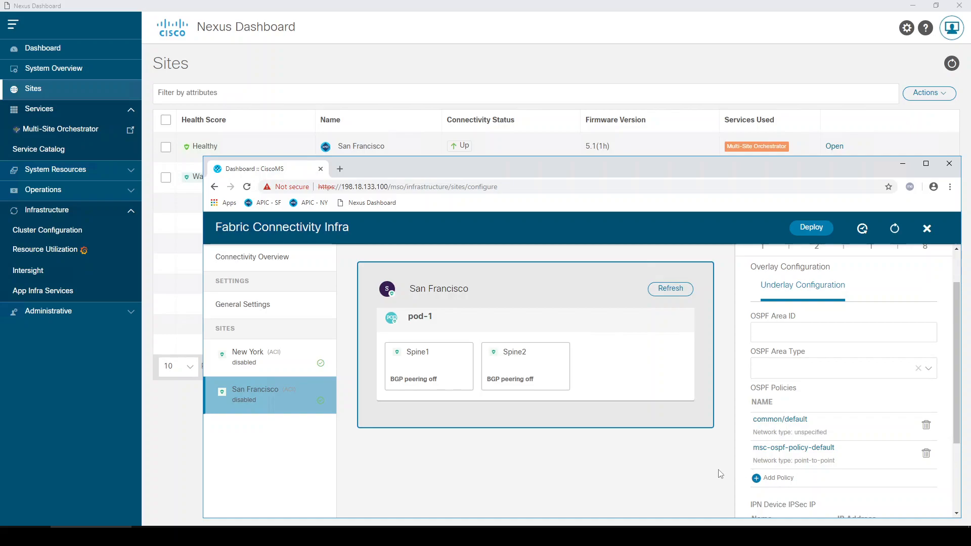
scroll(800, 461, down, 2)
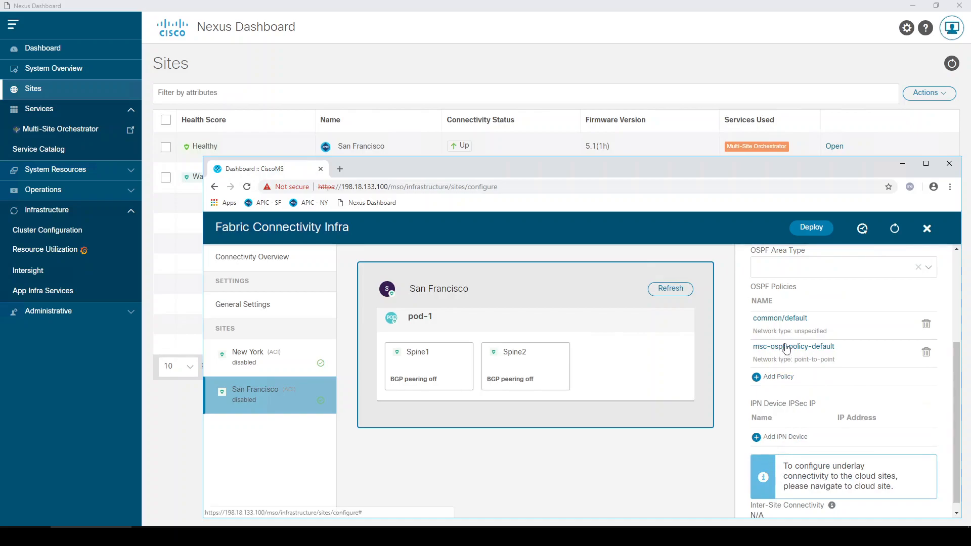
drag(798, 359, 830, 360)
scroll(830, 374, down, 1)
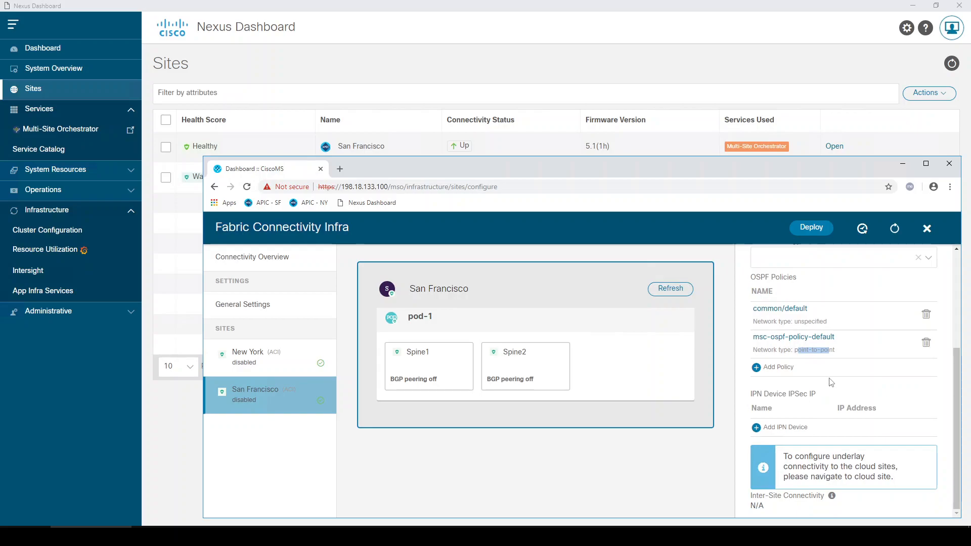
scroll(831, 383, up, 5)
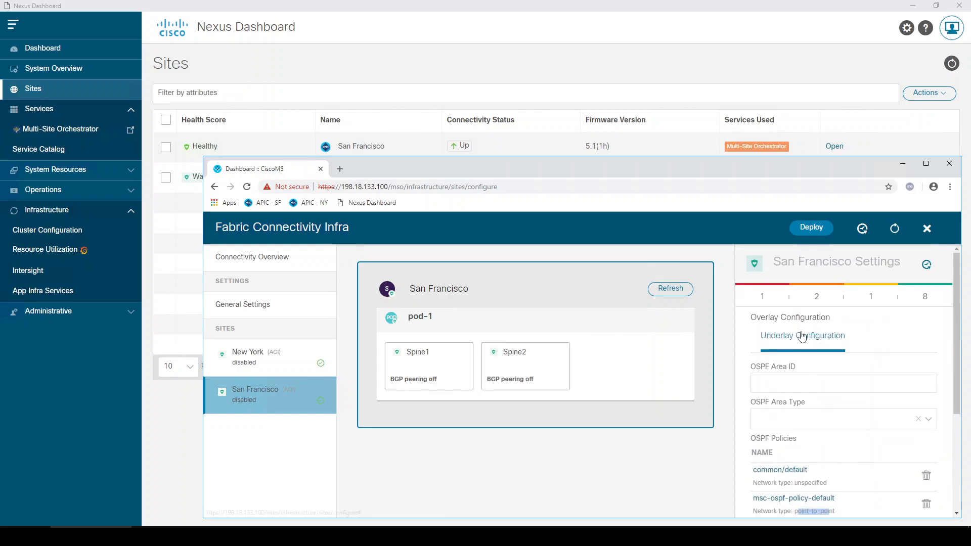
- Compare the overlay configuration settings of the San Francisco and New York sites
click(786, 319)
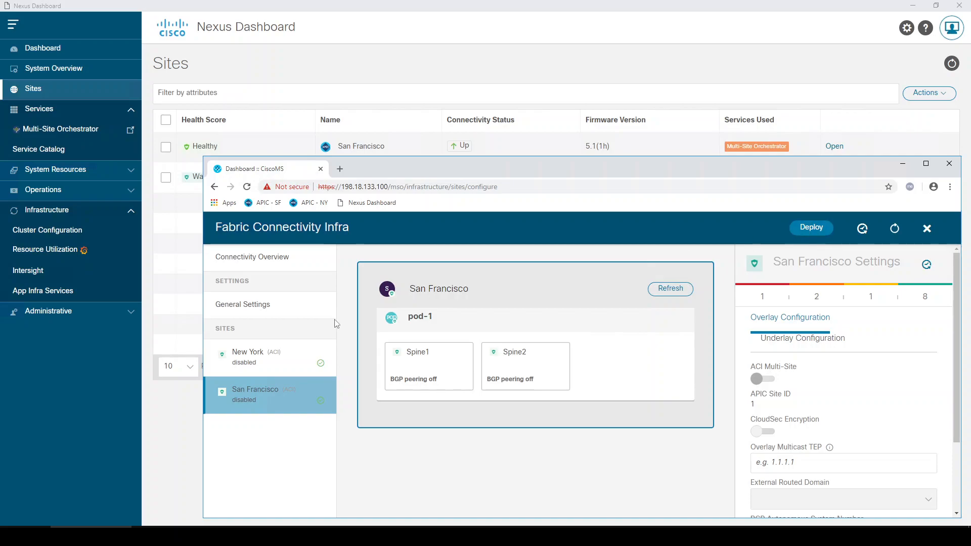
click(280, 364)
click(271, 394)
click(277, 367)
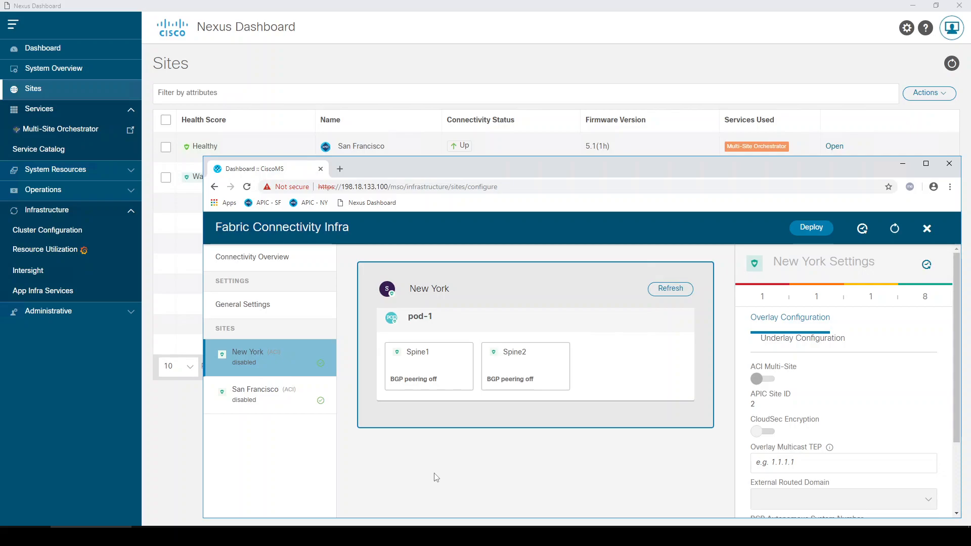
- Leave the Fabric Connectivity Infra configuration and view the SD-WAN page of the infrastructure settings
click(927, 233)
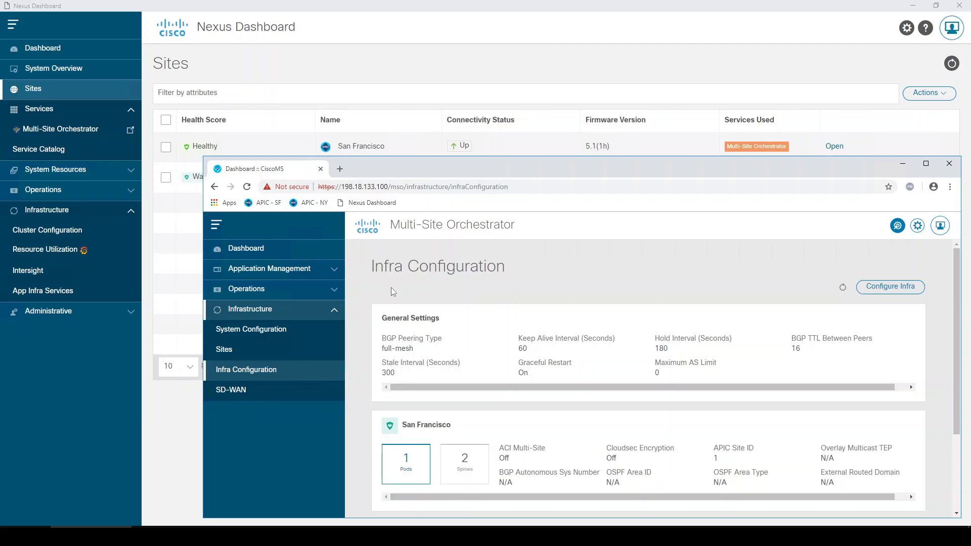
click(229, 391)
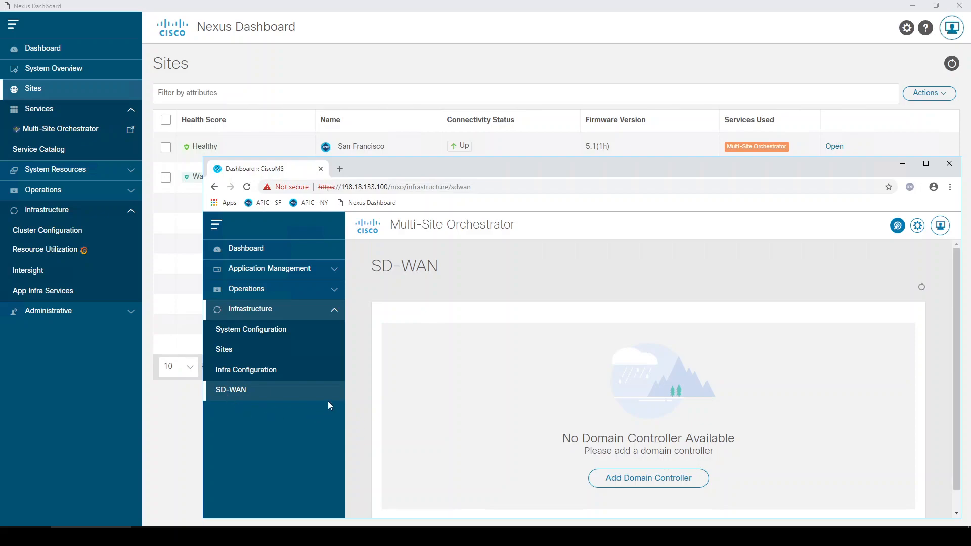
click(326, 313)
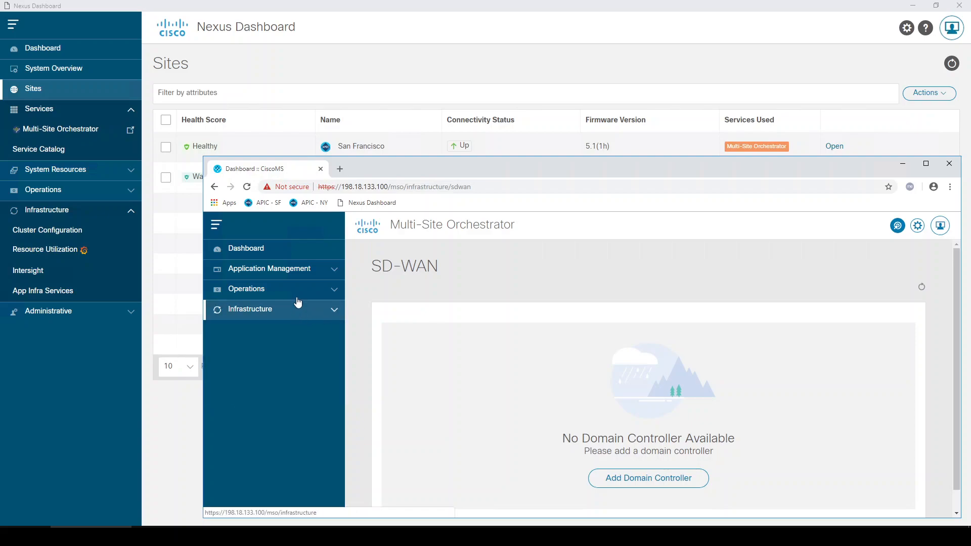
- View the Downloads, Controllers and Nodes sections of Site Firmware Management
click(298, 292)
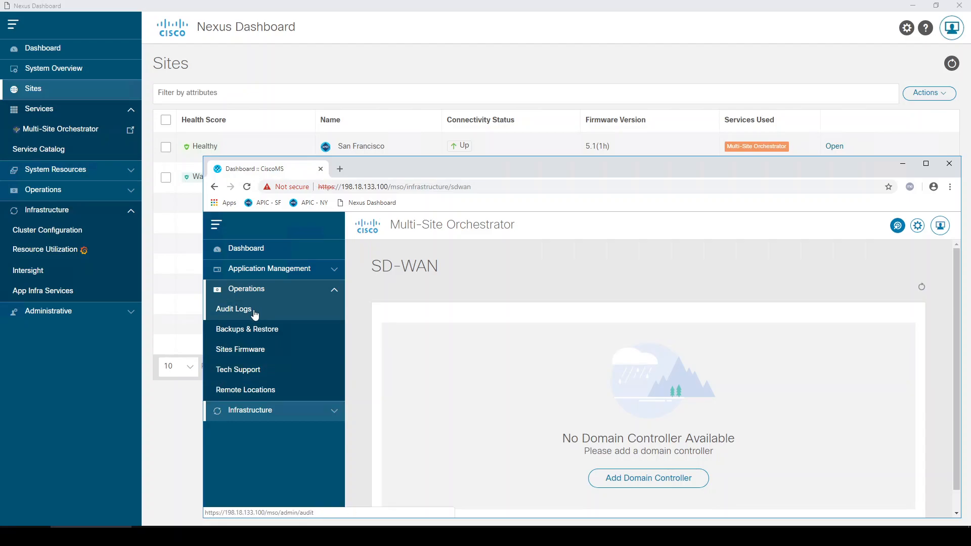
click(271, 350)
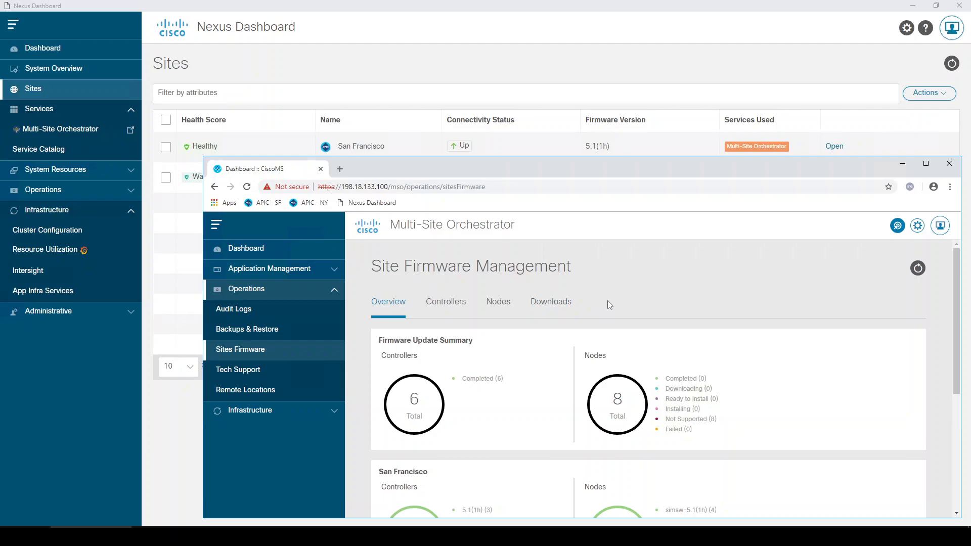
click(549, 305)
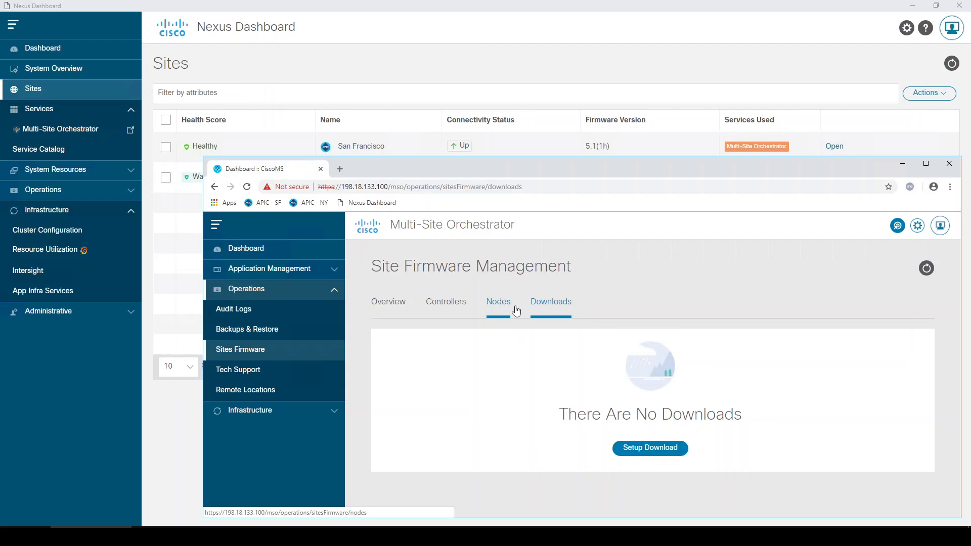
click(445, 305)
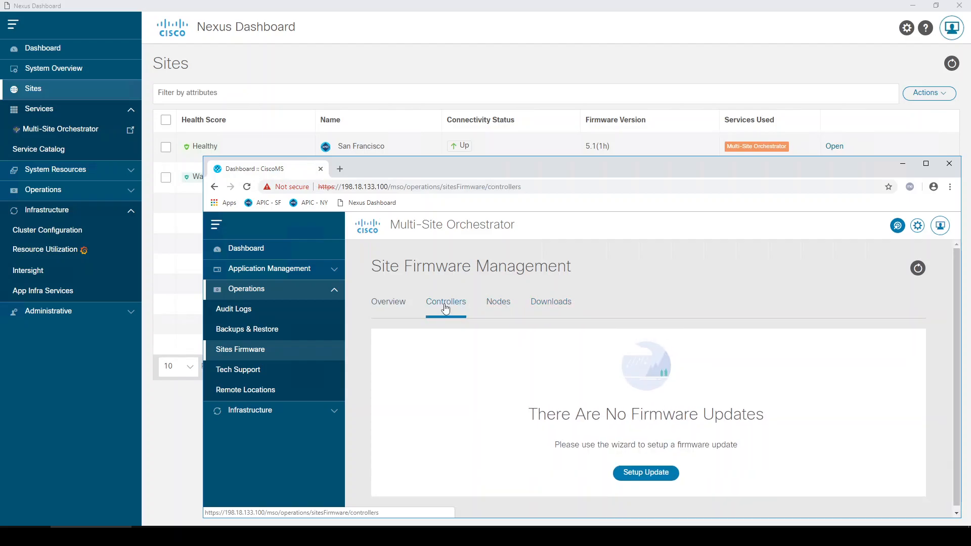
click(499, 304)
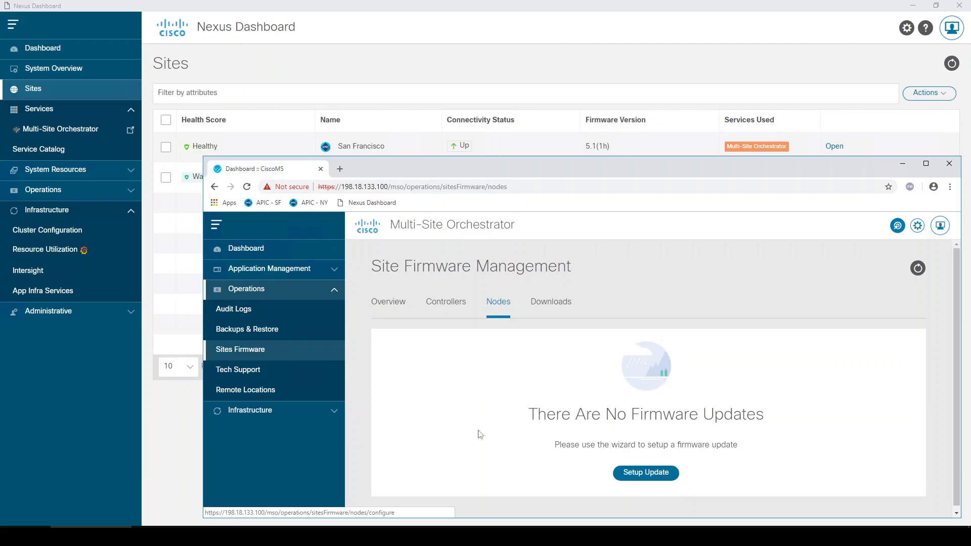
- Examine the Firmware Update Summary and the controller and node firmware versions of San Francisco in the site firmware overview
click(385, 303)
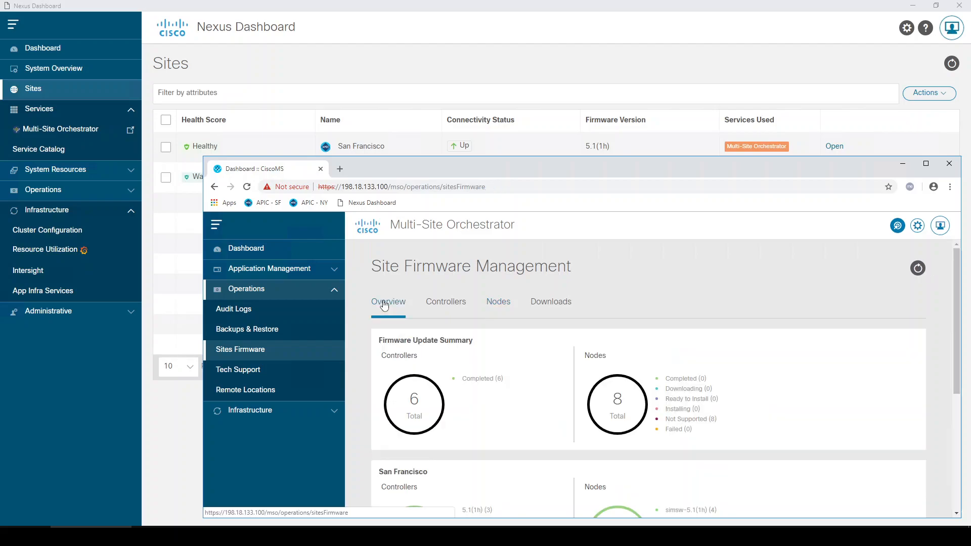
scroll(449, 354, down, 2)
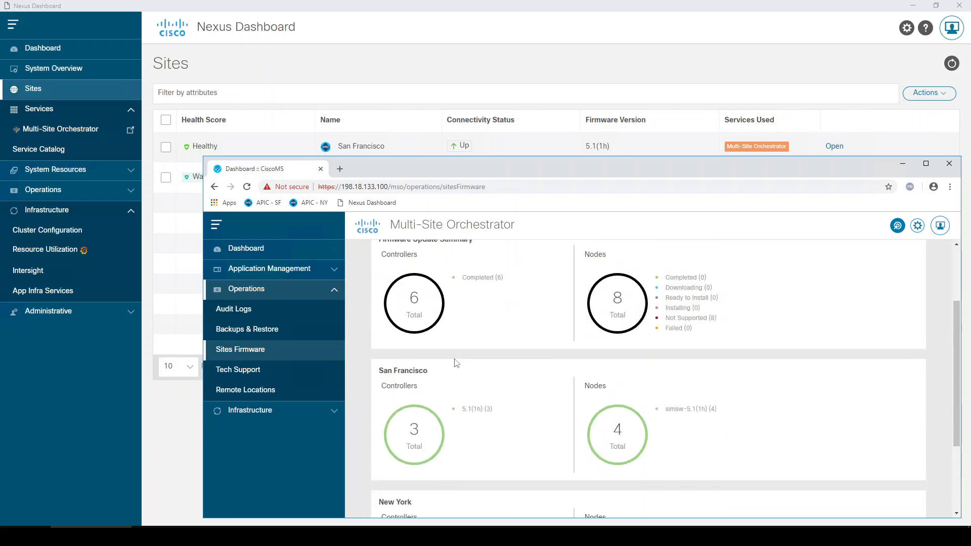
scroll(456, 363, up, 2)
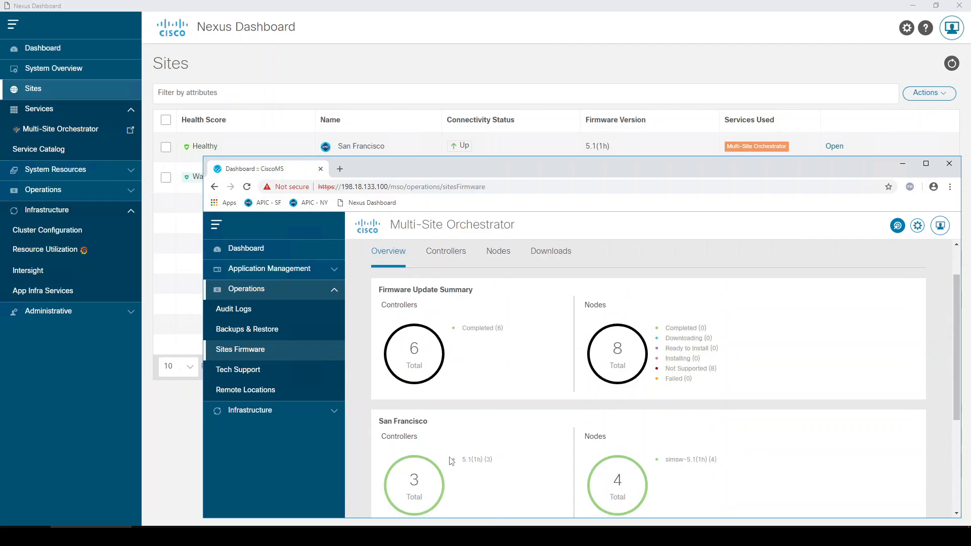
drag(464, 460, 508, 464)
scroll(508, 463, down, 1)
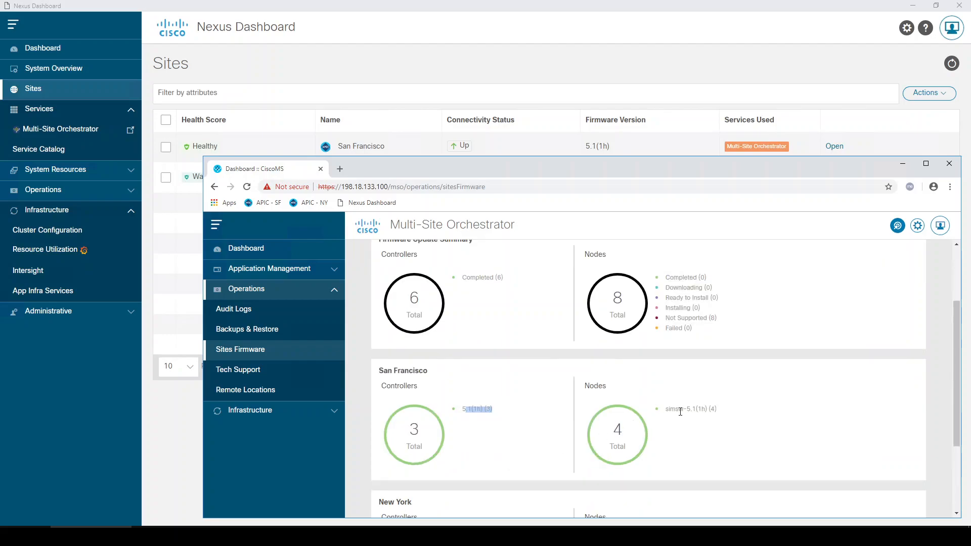
drag(669, 410, 711, 411)
scroll(560, 448, down, 1)
scroll(559, 448, up, 1)
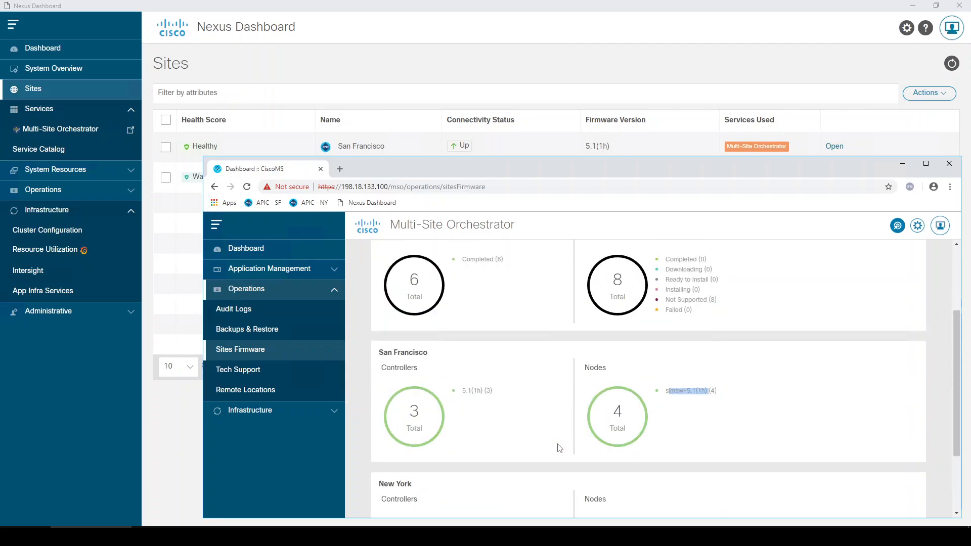
scroll(559, 448, up, 2)
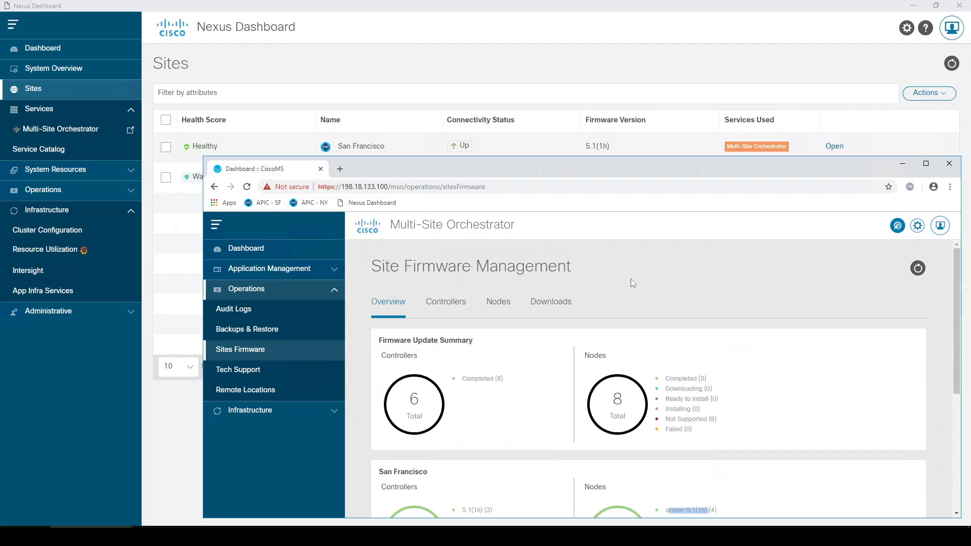
click(633, 260)
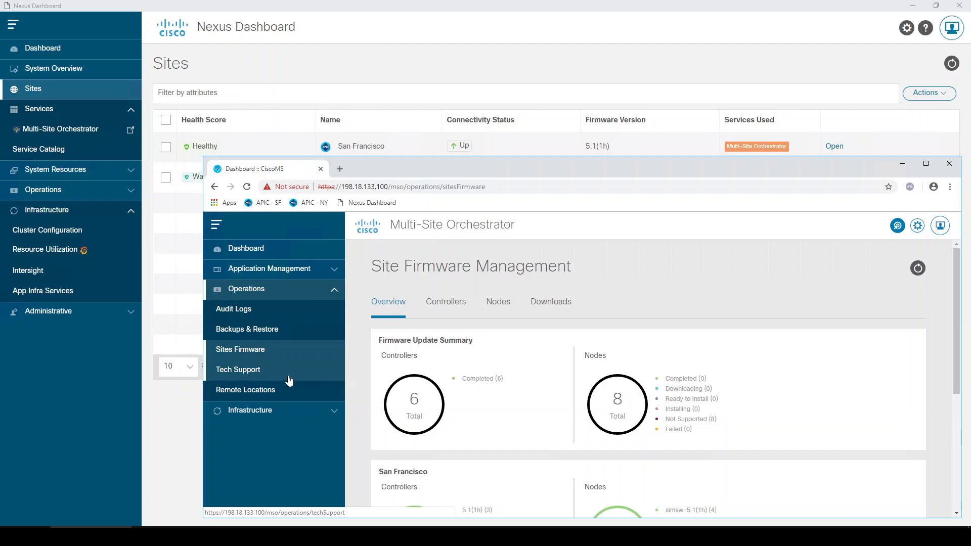
- View the Tech Support system logs and examine the new remote location form, including the SCP and SFTP protocols, without saving
click(246, 374)
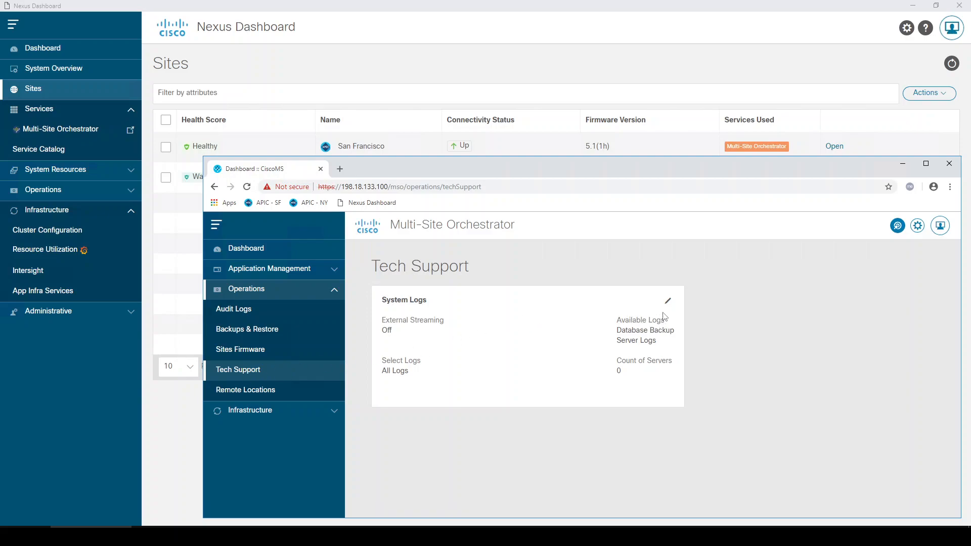
click(243, 395)
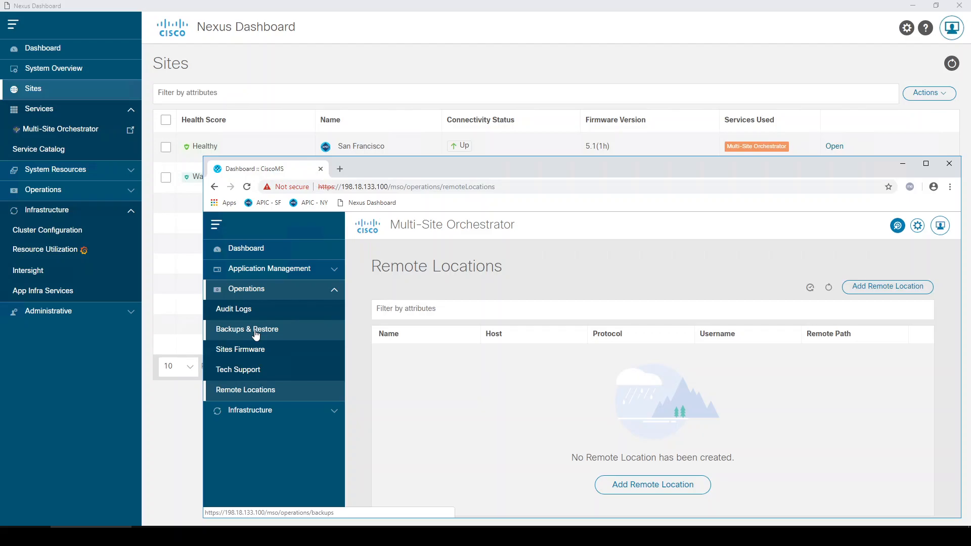
click(859, 286)
click(349, 412)
click(386, 412)
scroll(385, 405, down, 2)
scroll(384, 400, down, 1)
scroll(384, 400, up, 3)
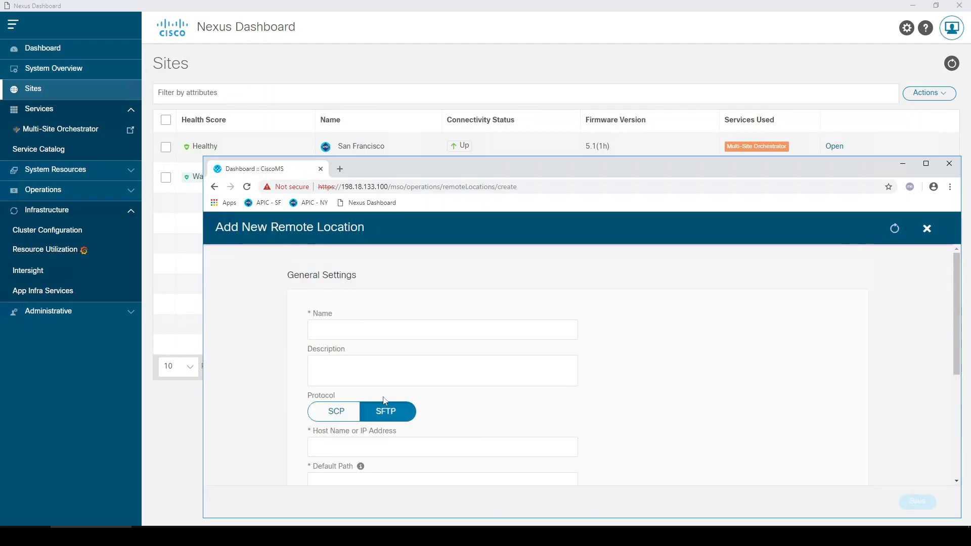
click(932, 233)
- View the backups list and the general details of the local BkpDay0beforetn backup
click(259, 329)
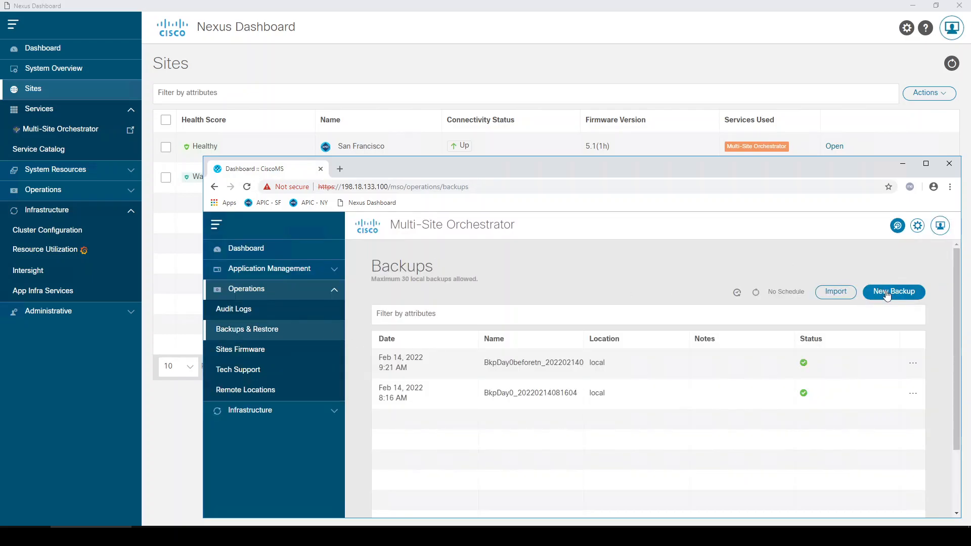
drag(589, 363, 604, 362)
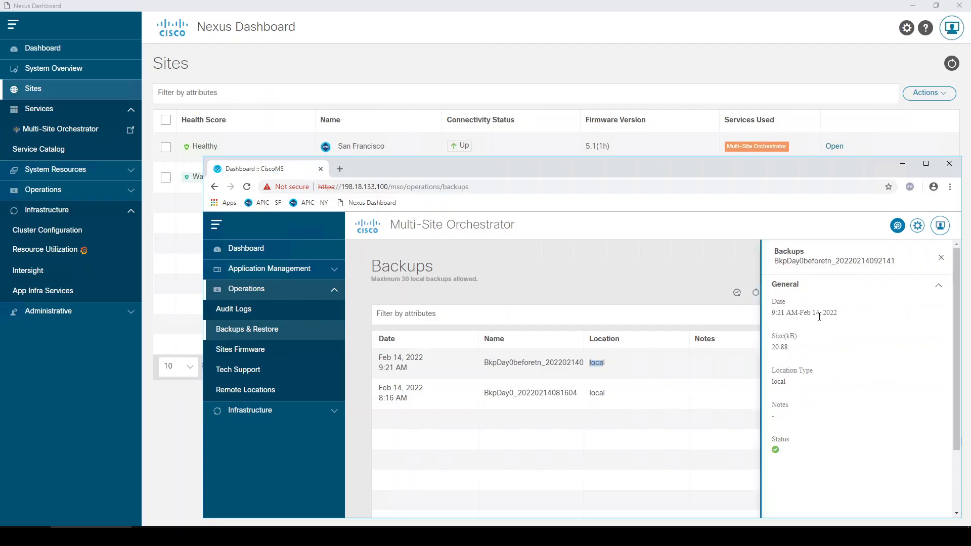
click(941, 258)
- Examine the New Backup form with the backup location set to Remote, including the Remote Location choices, without saving
click(892, 291)
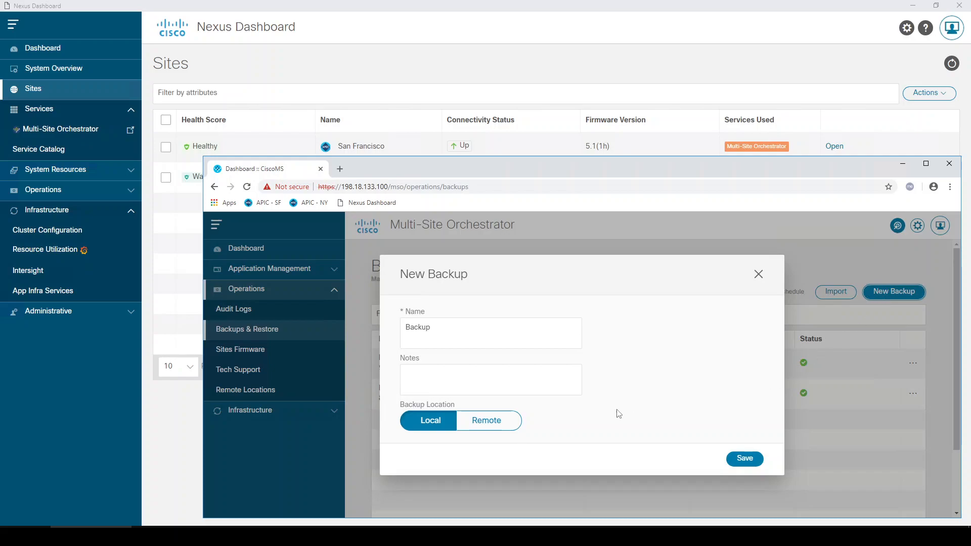
click(502, 422)
click(500, 443)
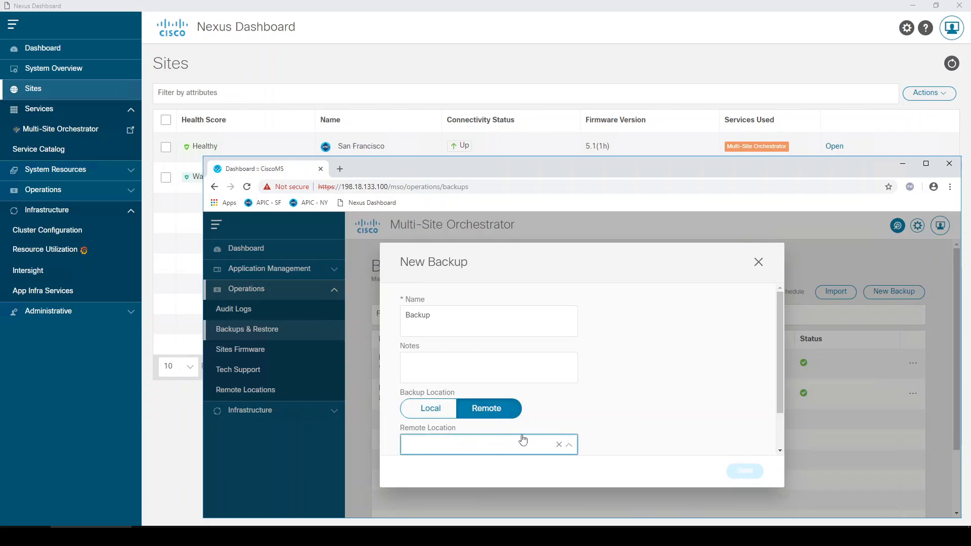
click(571, 447)
click(758, 263)
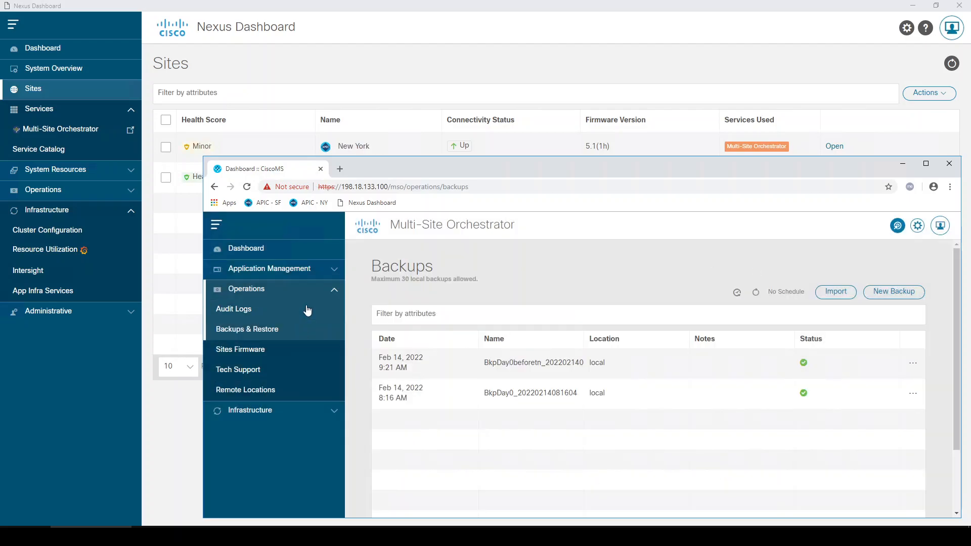
- View the Application Management entries and examine the orchestrator dashboard's Connectivity View and Schema Health
click(330, 292)
click(328, 276)
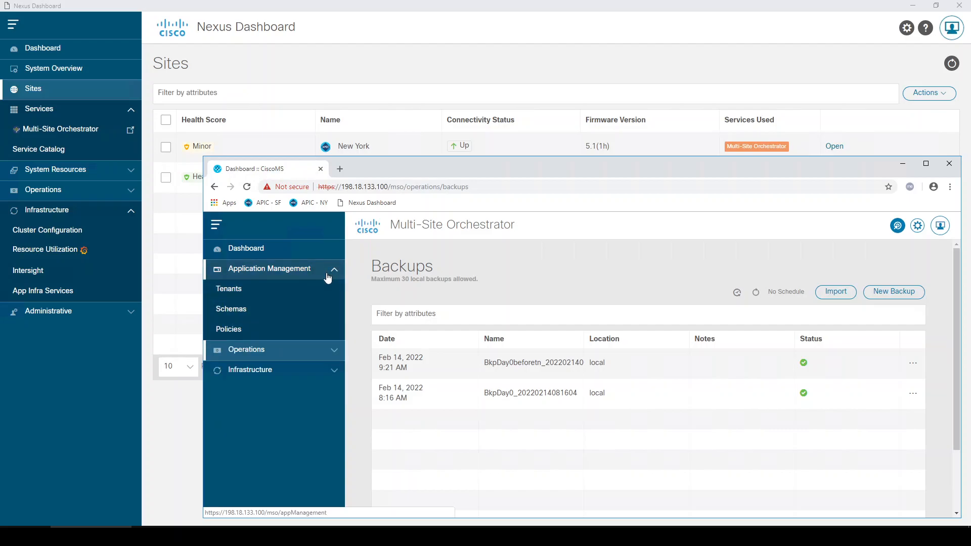
click(273, 255)
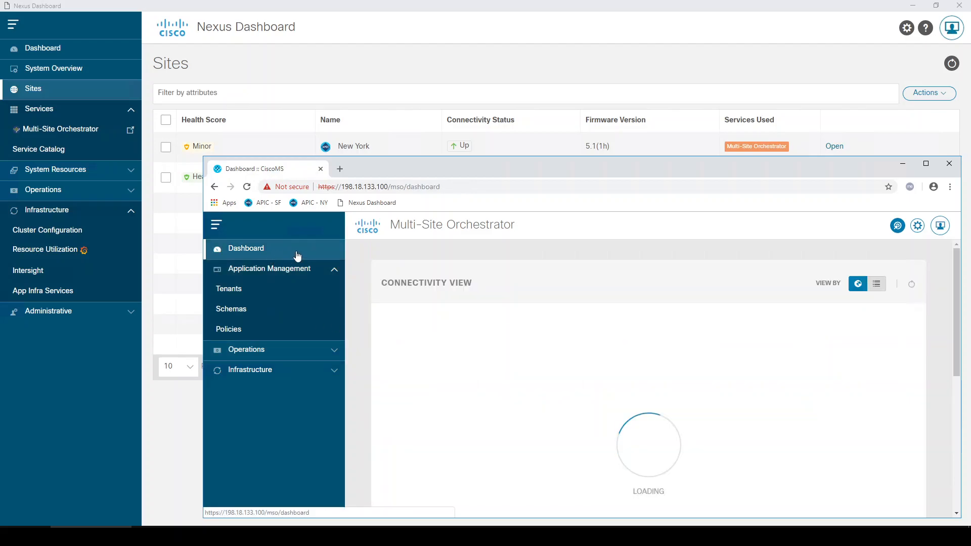
scroll(507, 392, down, 5)
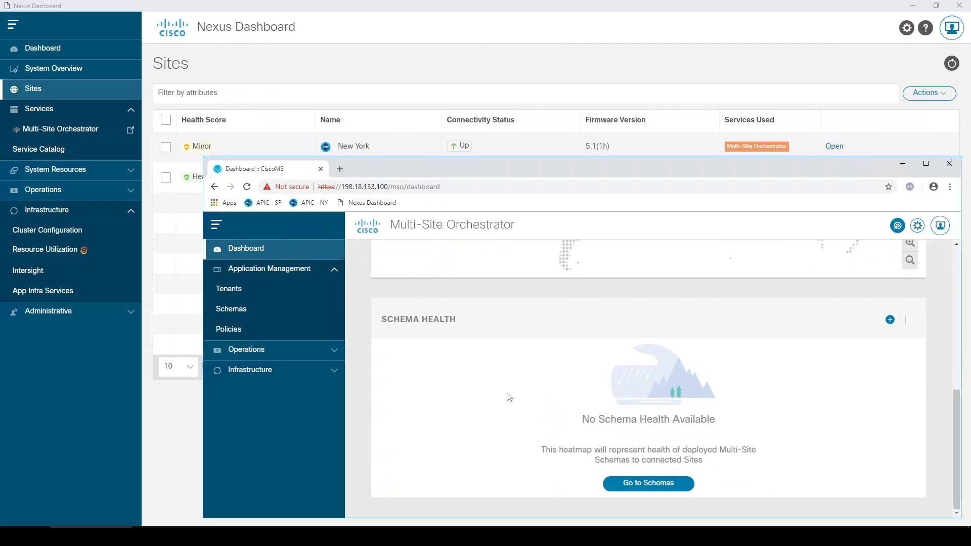
- Start adding a tenant in Application Management with the display name new_tenant_name
scroll(493, 412, up, 5)
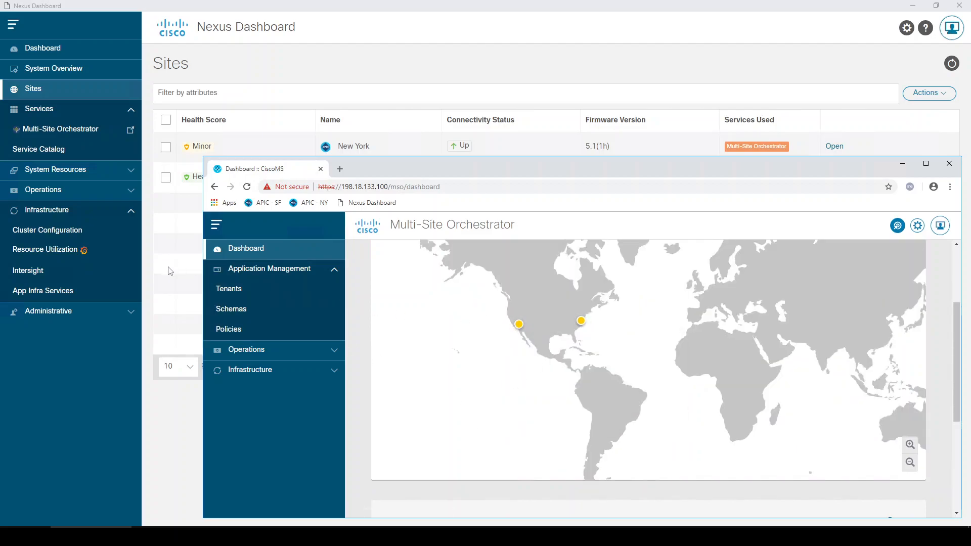
click(250, 292)
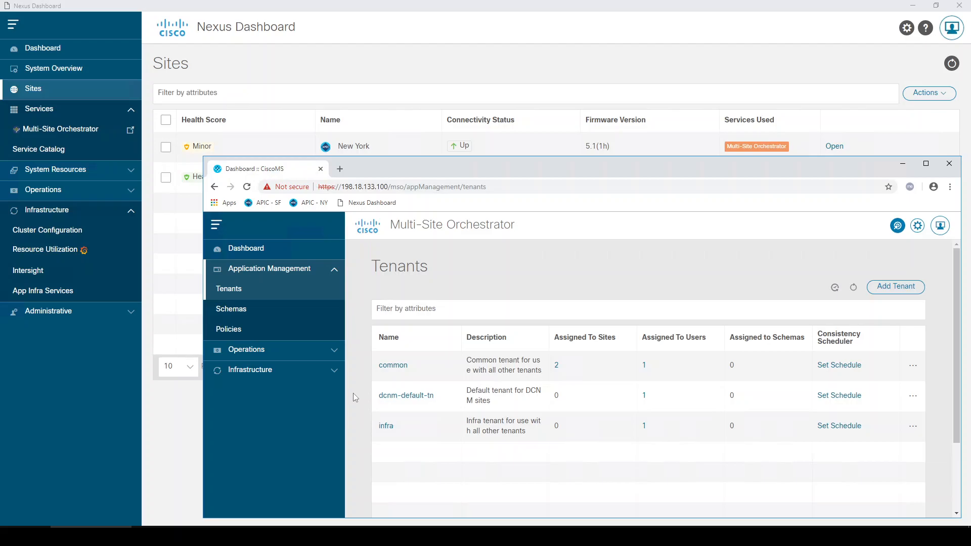
click(904, 292)
click(407, 332)
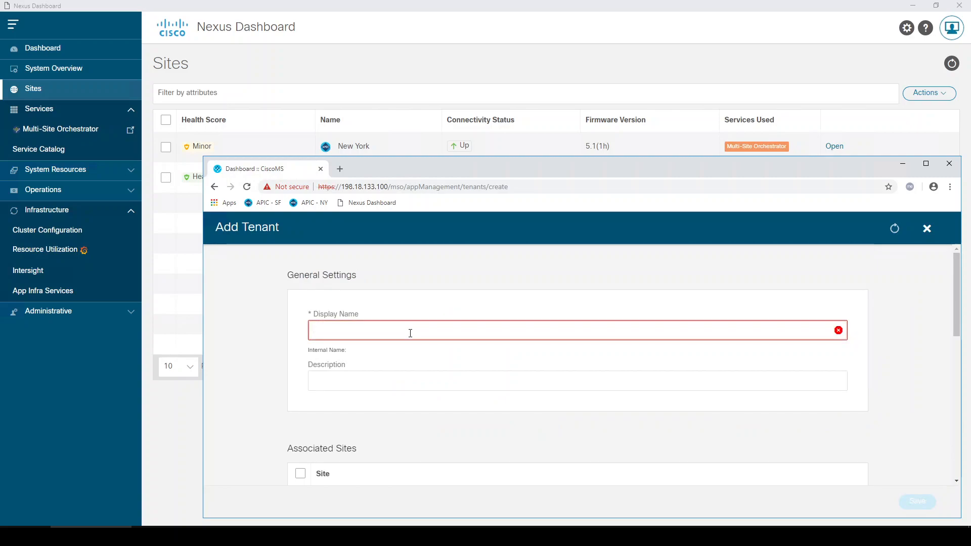
text(new_tenant-Name)
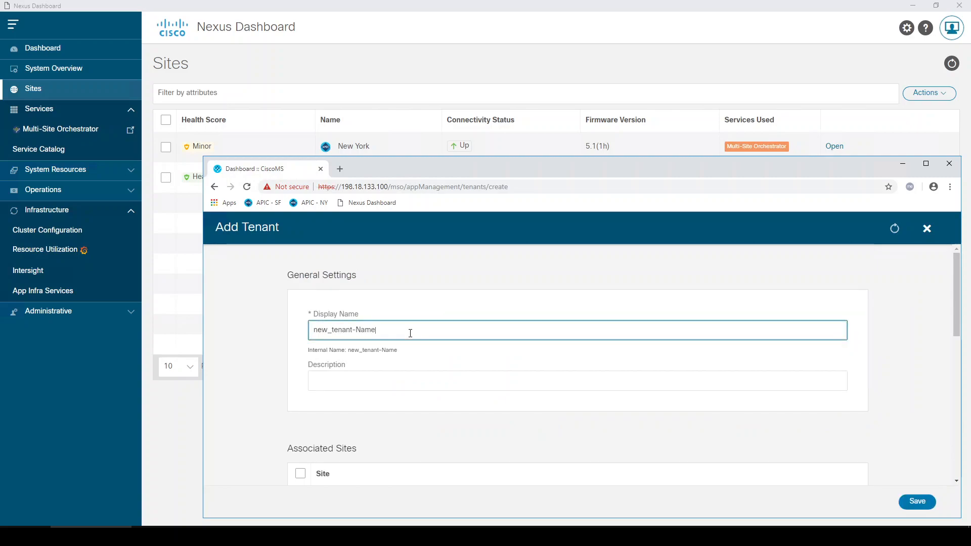
key(BackSpace)
key(BackSpace)
key(BackSpace)
key(BackSpace)
key(BackSpace)
text(_name)
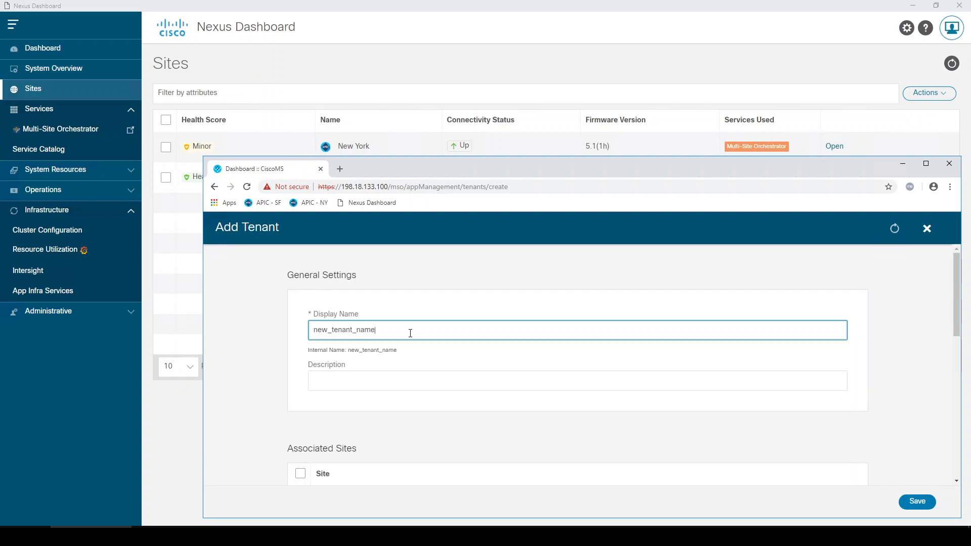
- Associate the new tenant with the San Francisco and New York sites and save it
scroll(457, 377, down, 3)
click(300, 345)
click(300, 366)
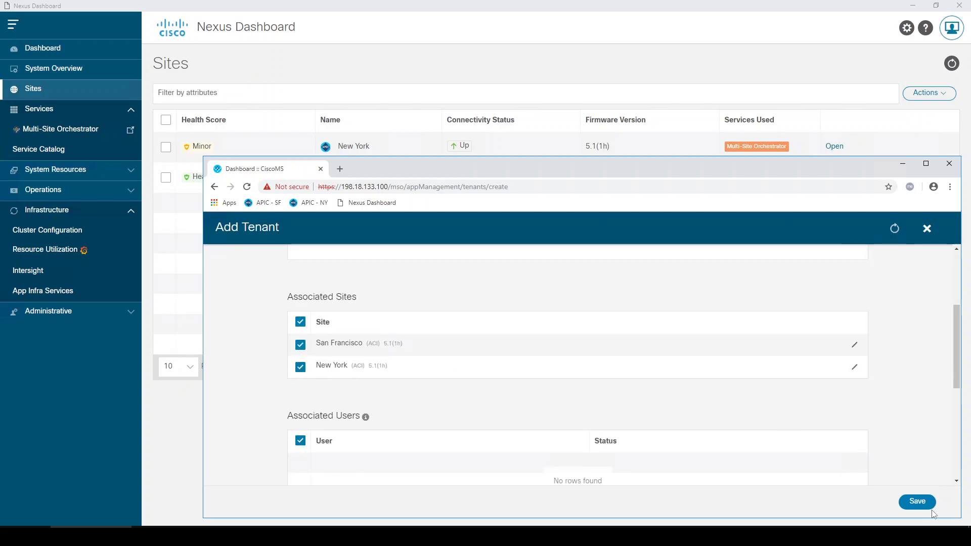
click(913, 503)
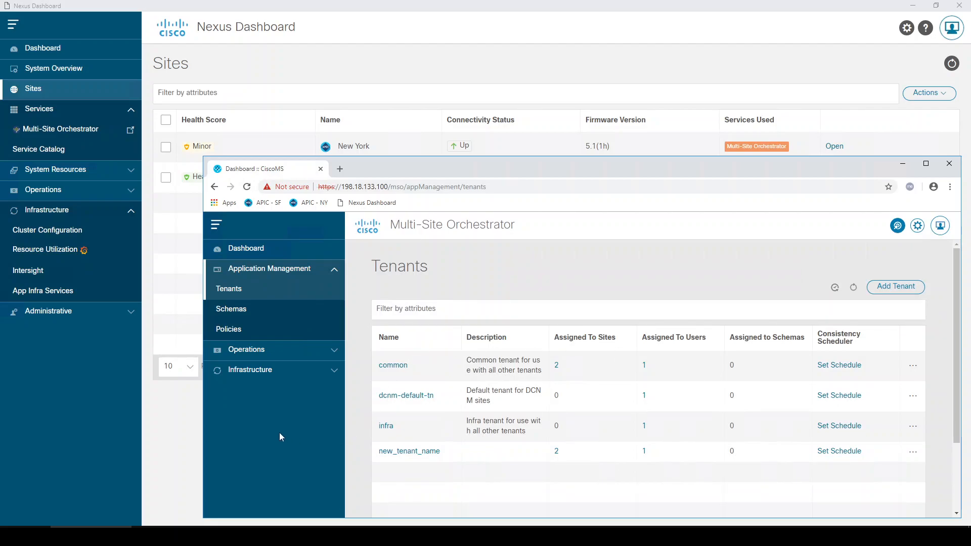
- Open the San Francisco site's APIC user interface from the infrastructure sites list and log in as admin with the account password
click(271, 371)
click(225, 410)
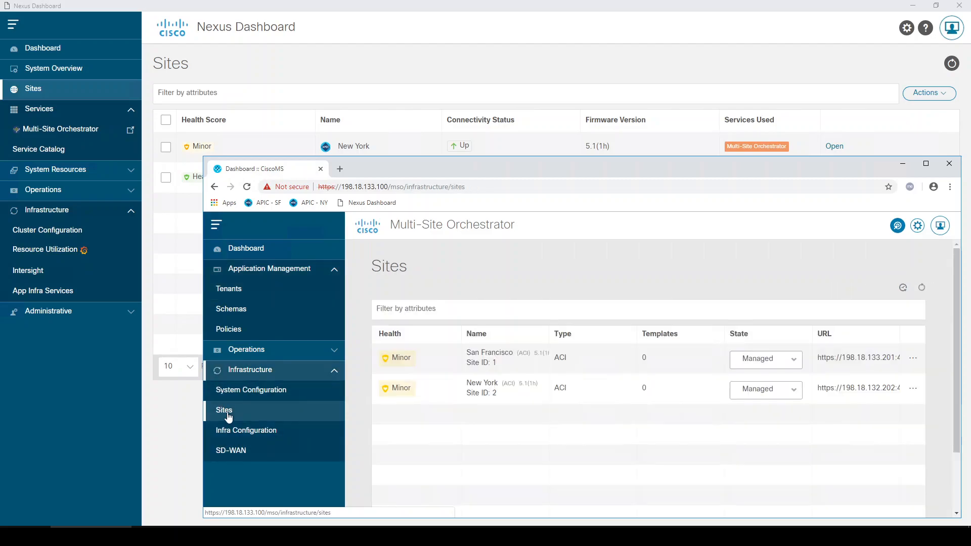
click(912, 358)
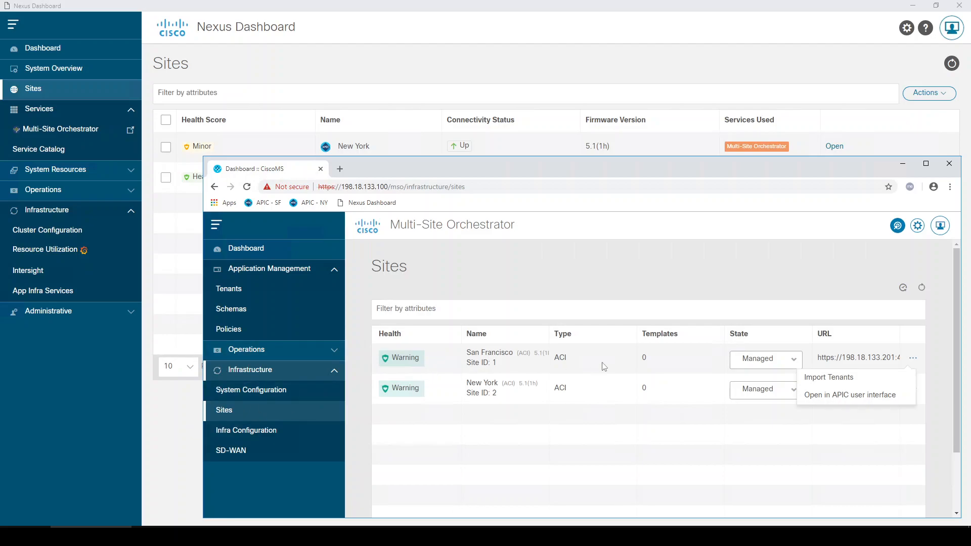
click(841, 400)
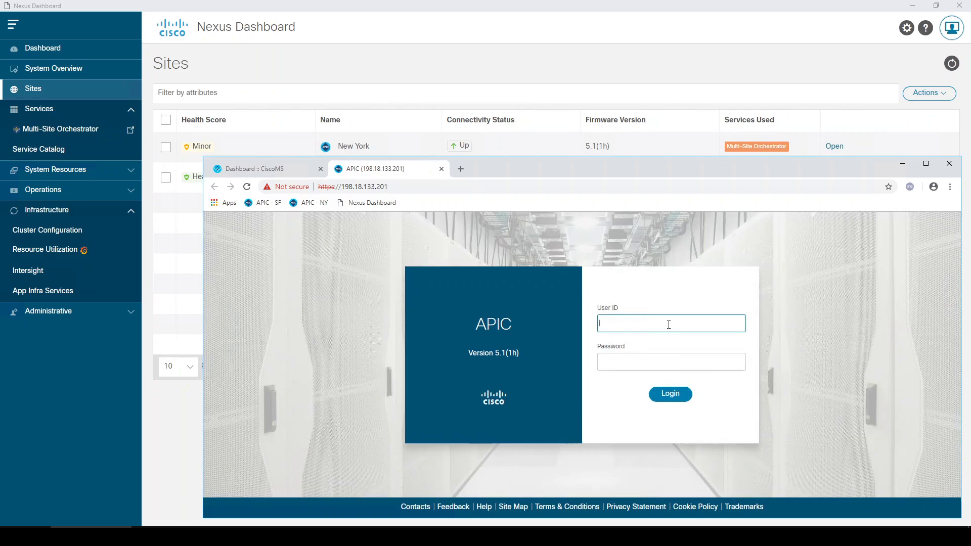
click(669, 324)
text(admin)
key(Tab)
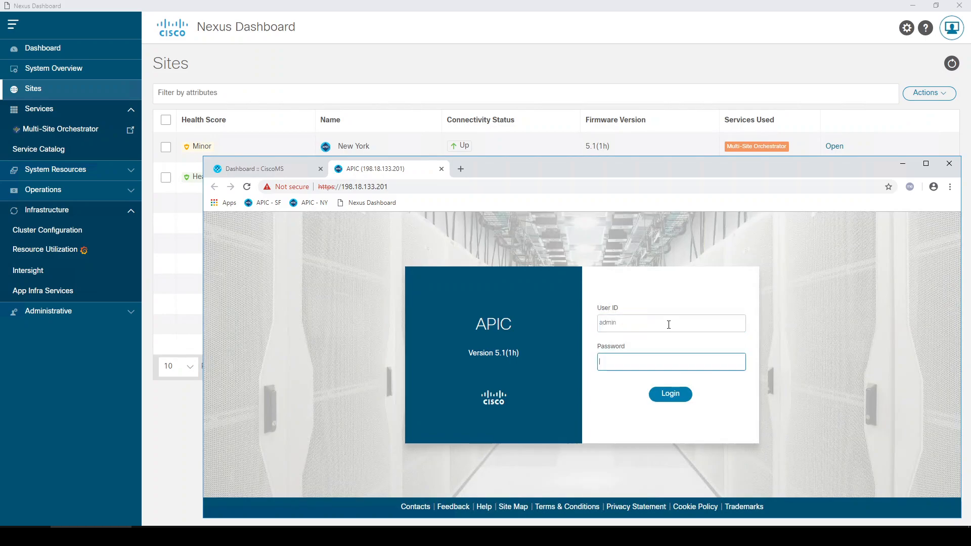
text(••••••)
key(Return)
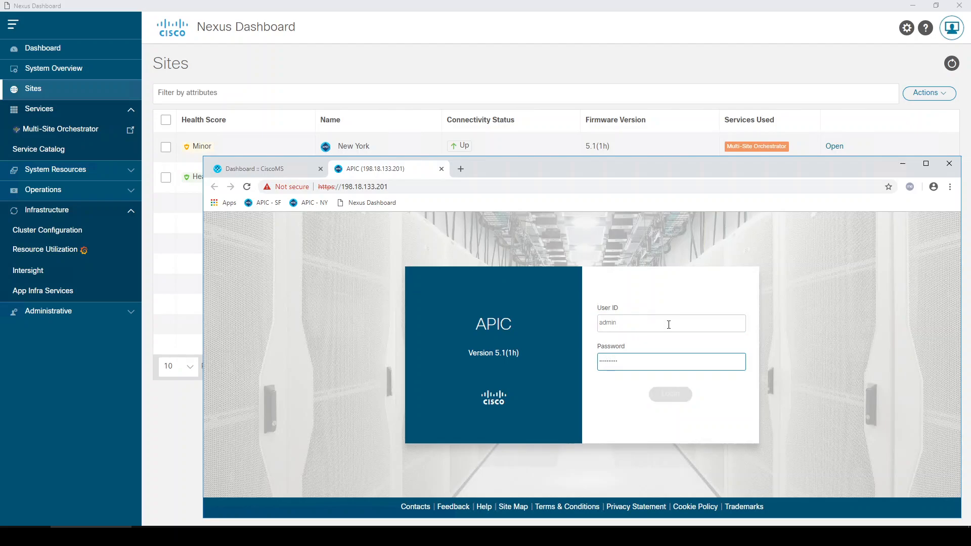
- Return to the orchestrator's sites list, open the New York site's APIC user interface and log in as admin with the account password
click(255, 168)
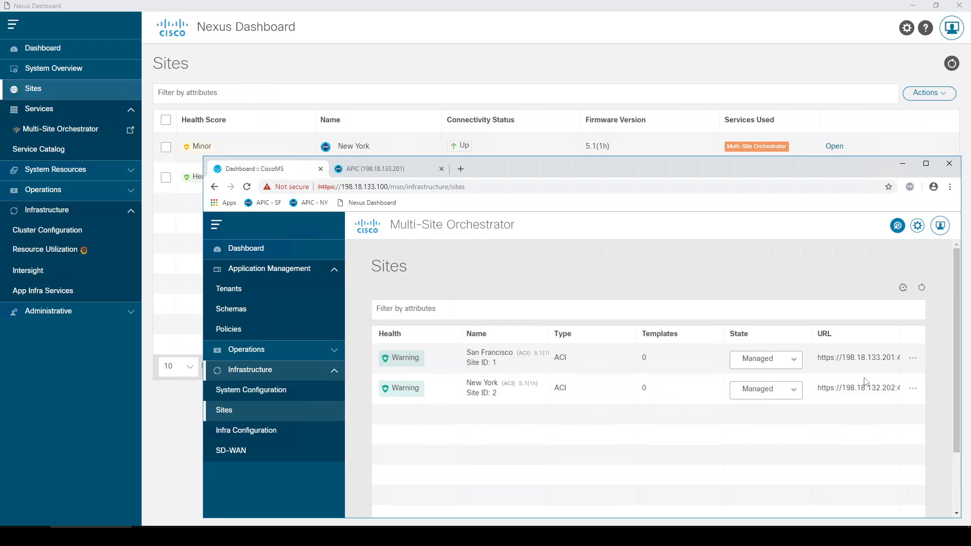
click(914, 389)
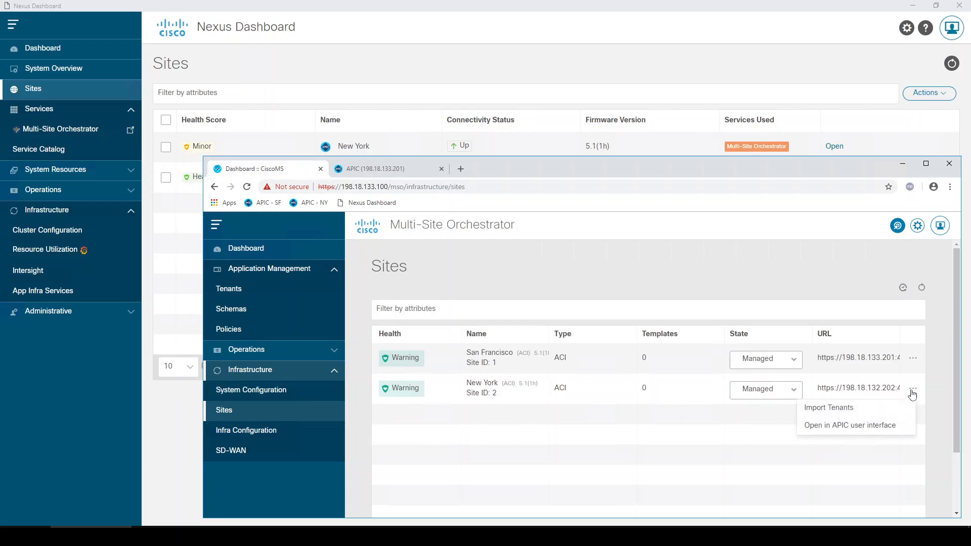
click(862, 426)
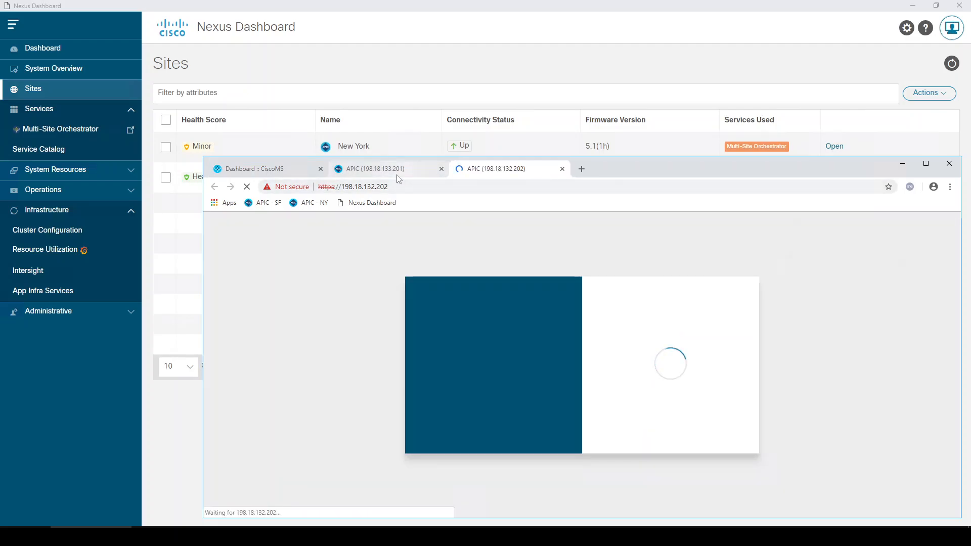
text(admin)
key(Tab)
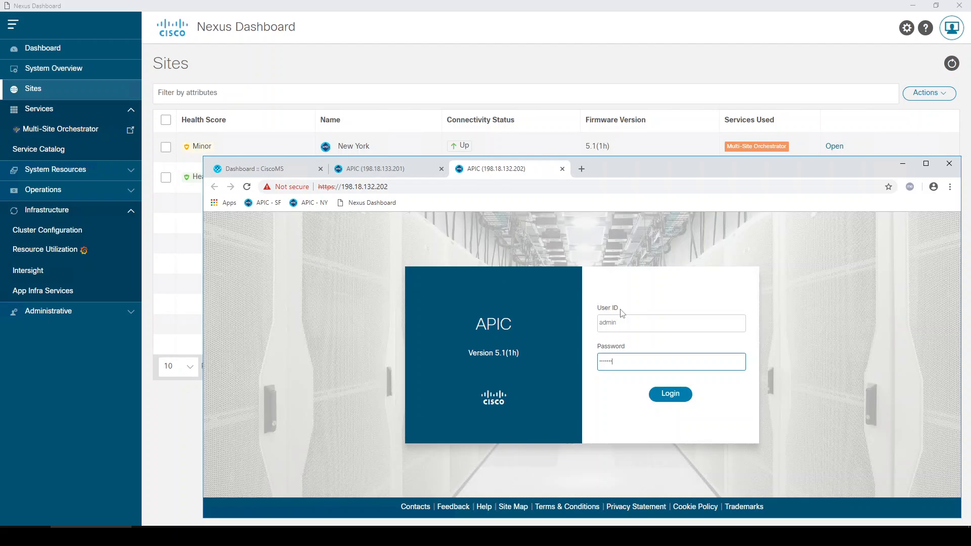
key(Return)
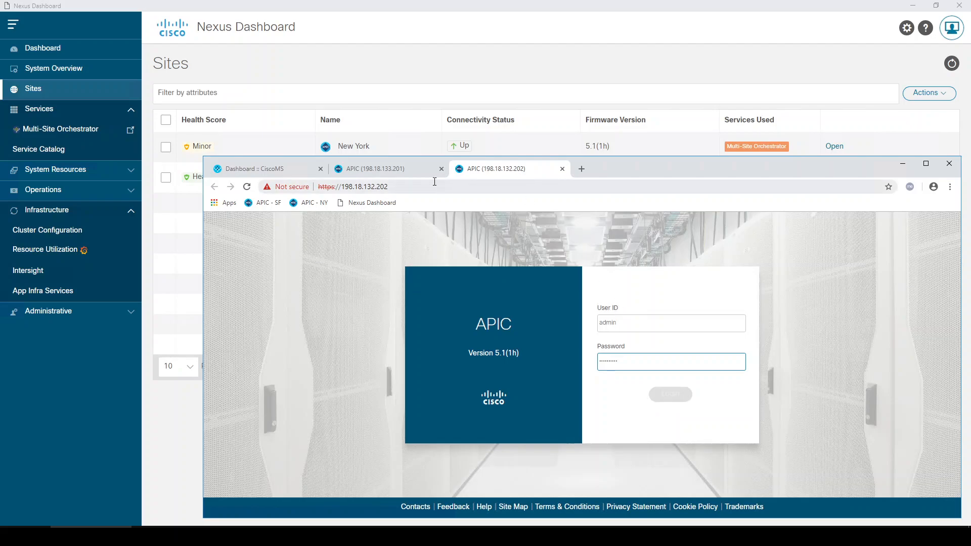
- Dismiss the welcome screen and first-time setup in the San Francisco APIC and view its full tenants list
click(415, 175)
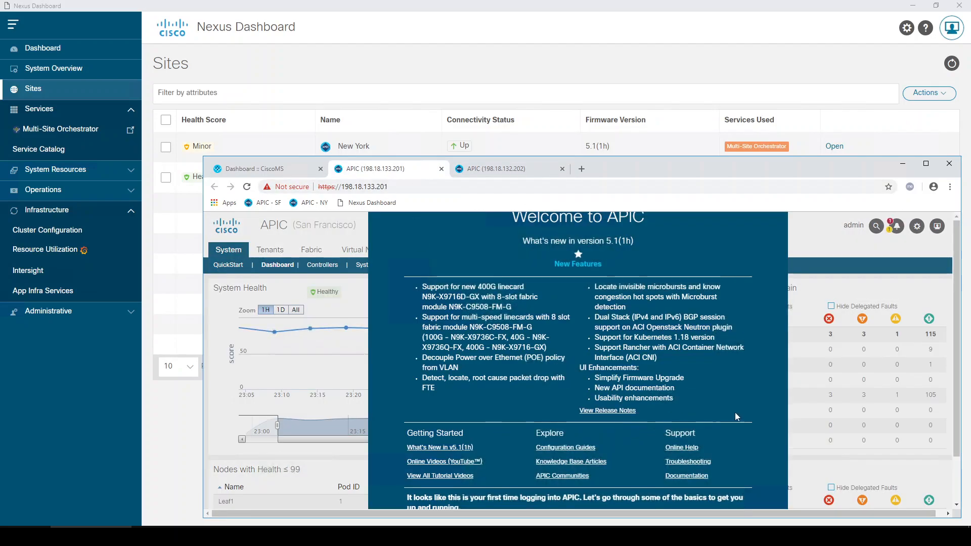
scroll(739, 505, down, 1)
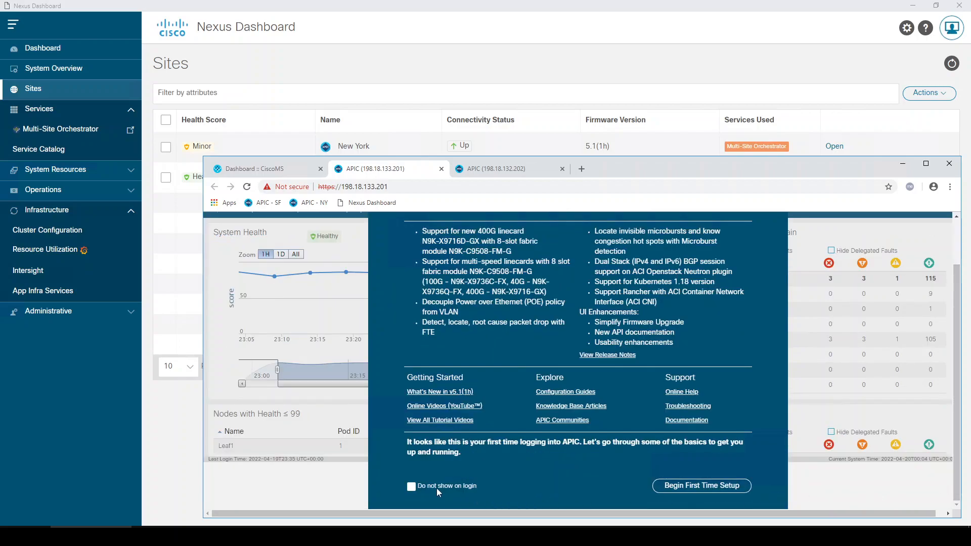
click(677, 494)
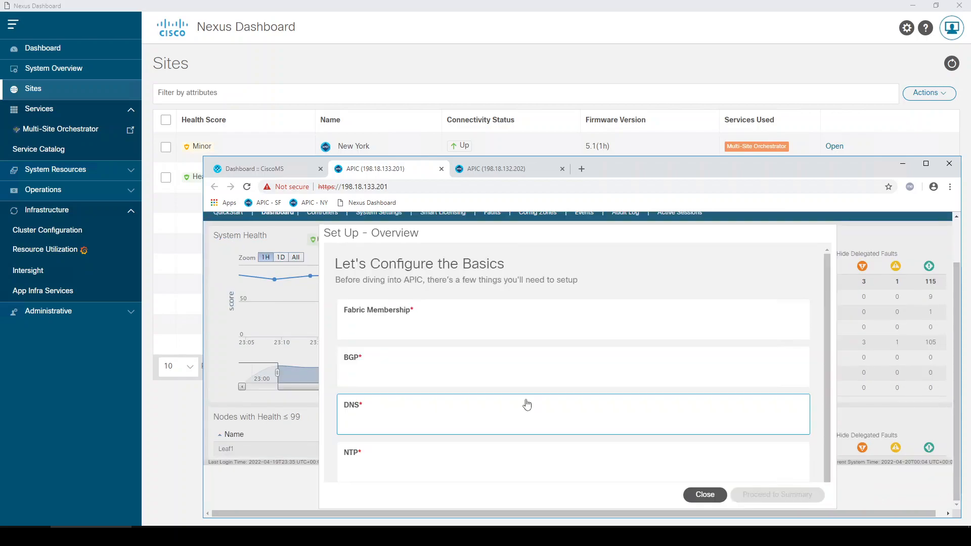
click(705, 495)
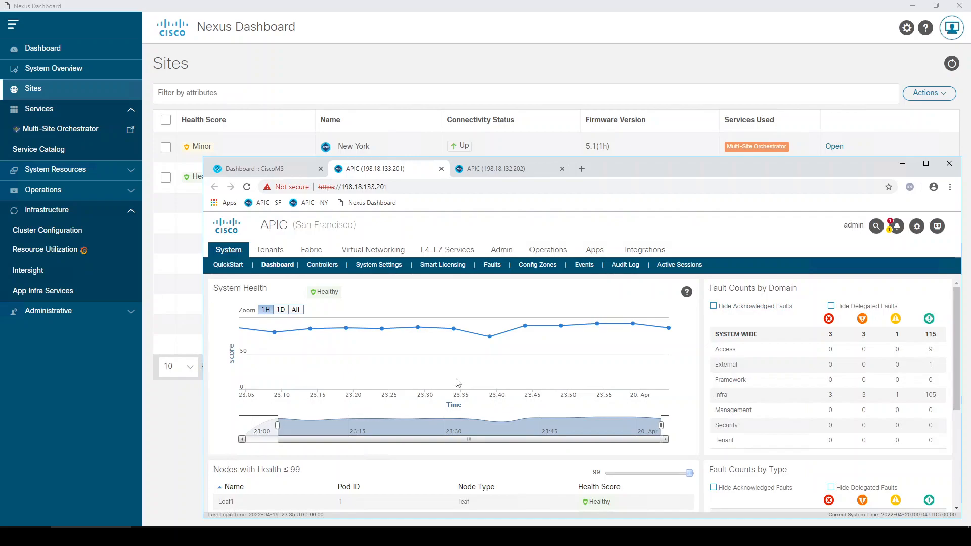
click(269, 251)
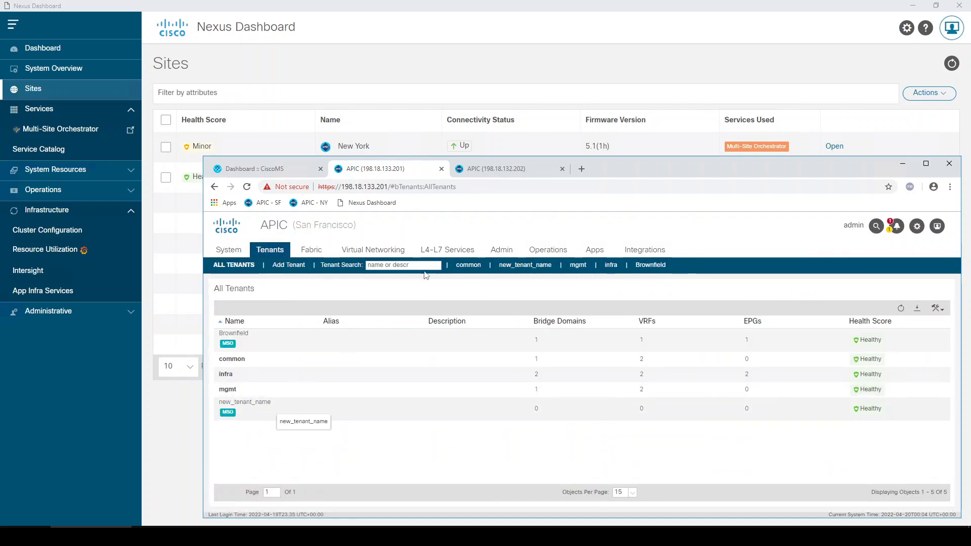
- Dismiss the New York APIC's welcome screen with Do not show on login enabled, and compare its tenants list with San Francisco's
click(488, 170)
scroll(865, 434, down, 3)
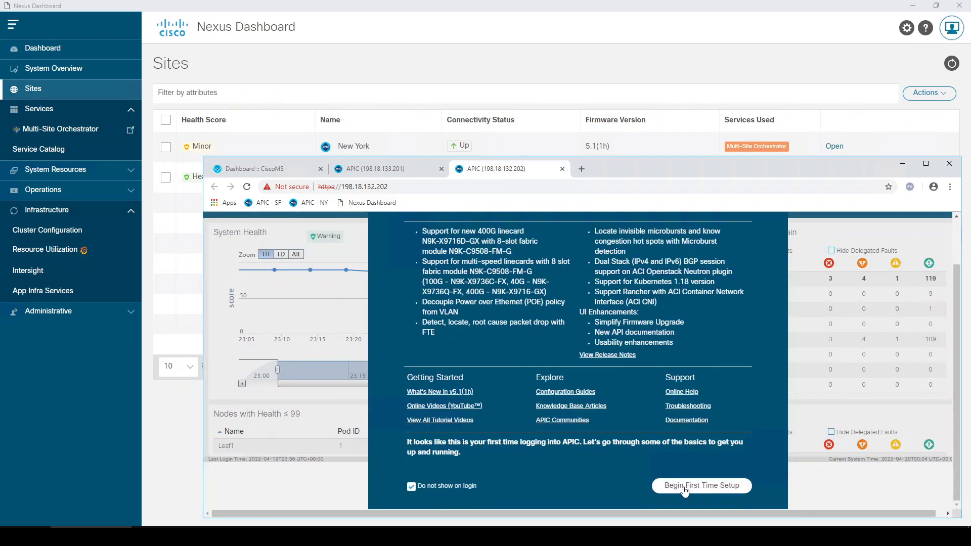
click(702, 486)
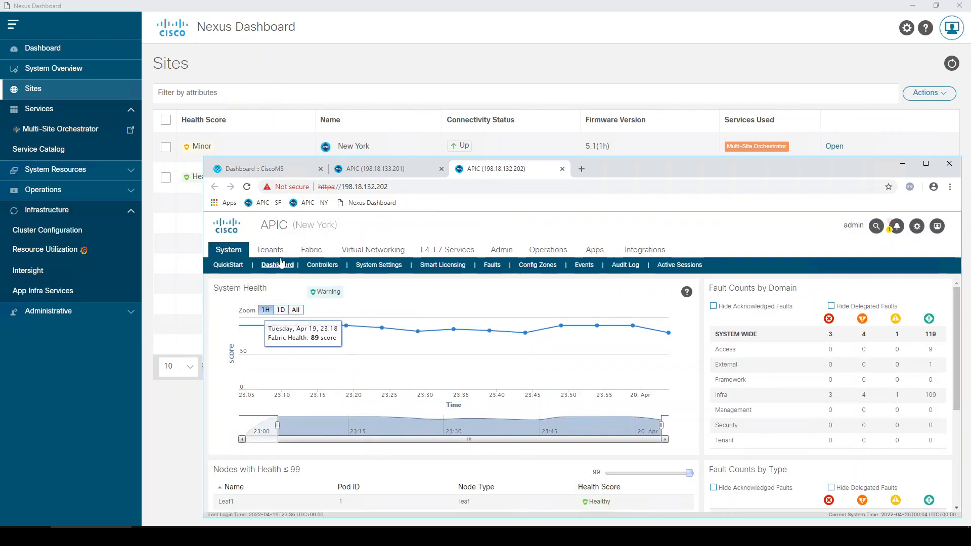
click(271, 250)
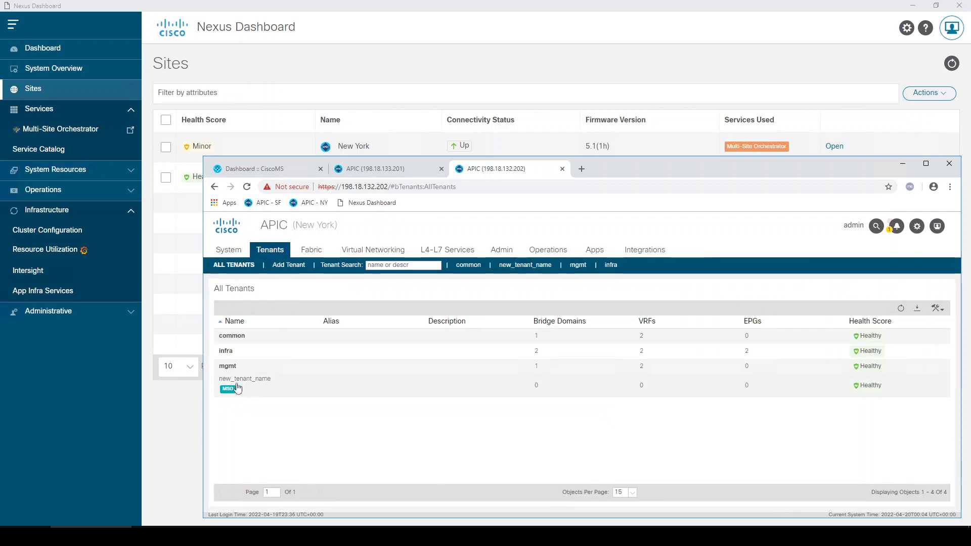
click(384, 175)
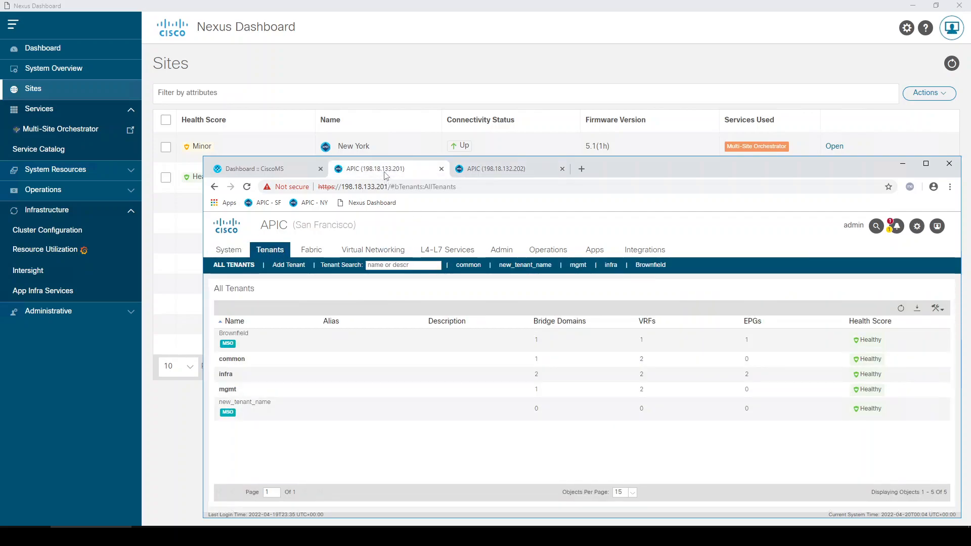
- Return to Multi-Site Orchestrator and view the tenants list and the details pane of new_tenant_name
click(282, 172)
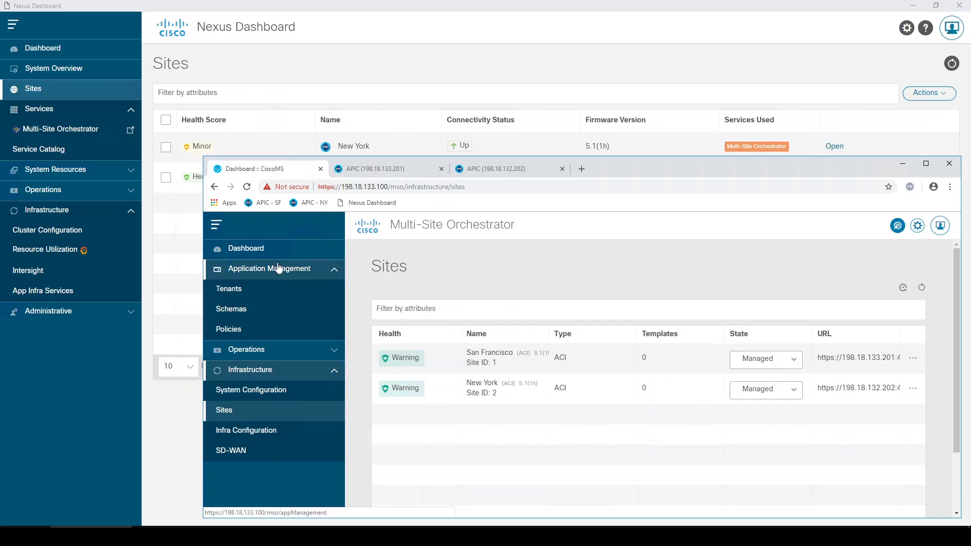
click(238, 295)
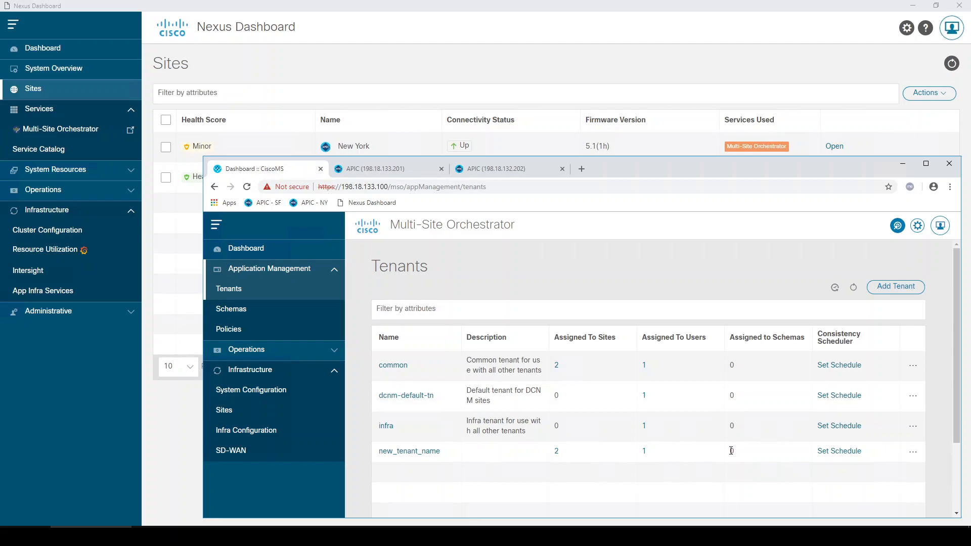
click(737, 451)
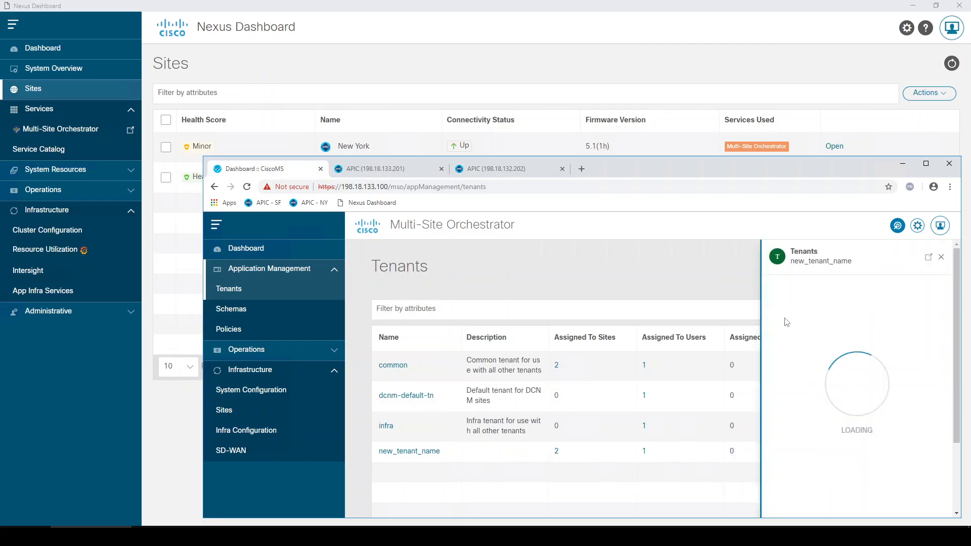
click(941, 256)
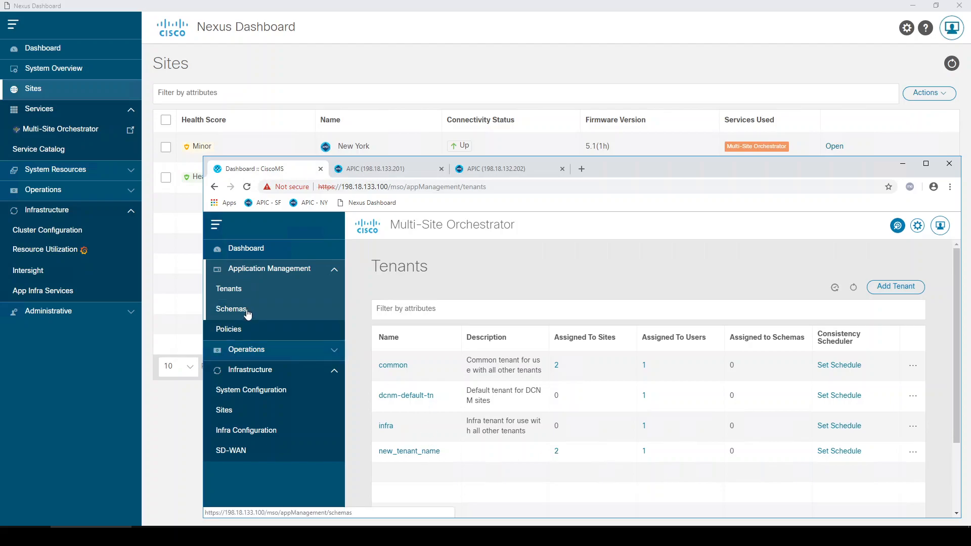
- View the Application Management policies and examine the available policy types for adding one, without creating any
click(236, 332)
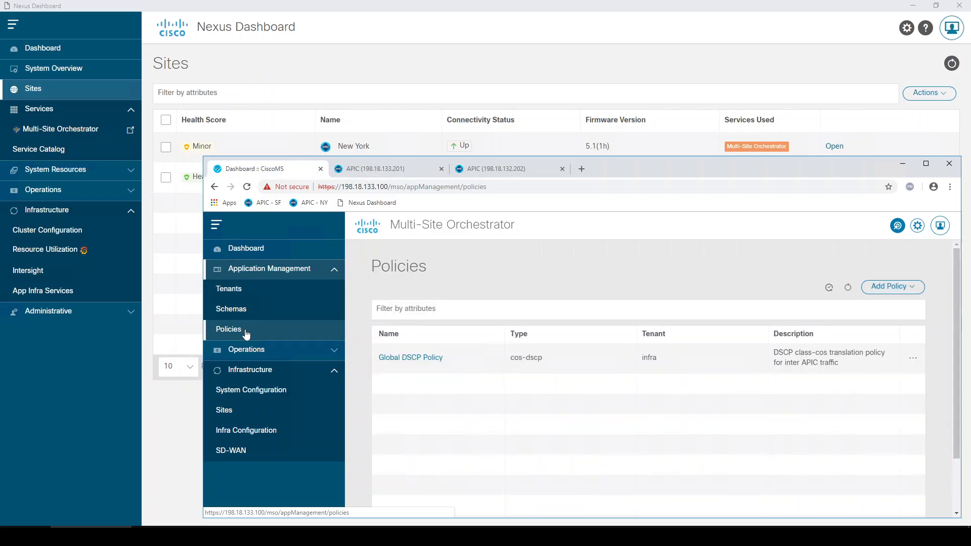
click(915, 291)
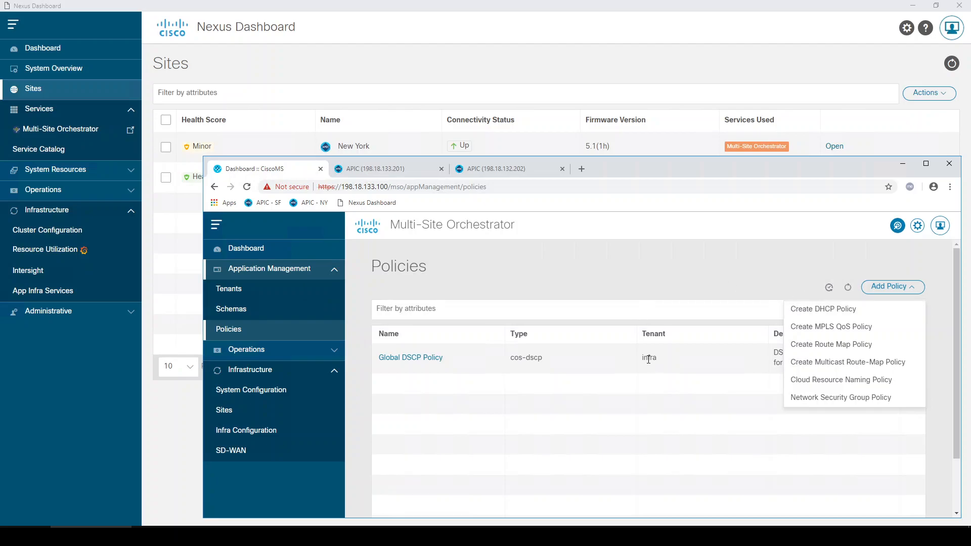
click(597, 280)
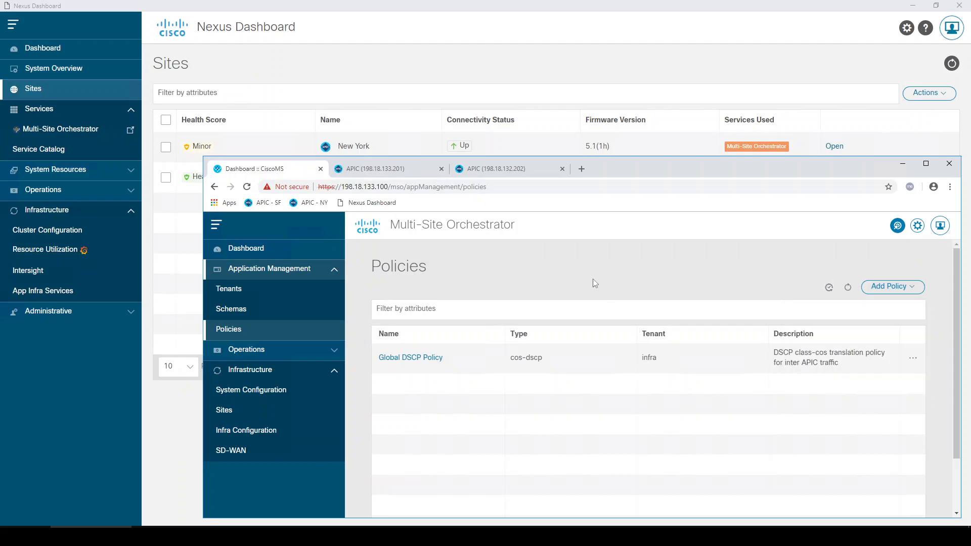
- Create a new Multi-Site Orchestrator schema named Schema1
click(258, 313)
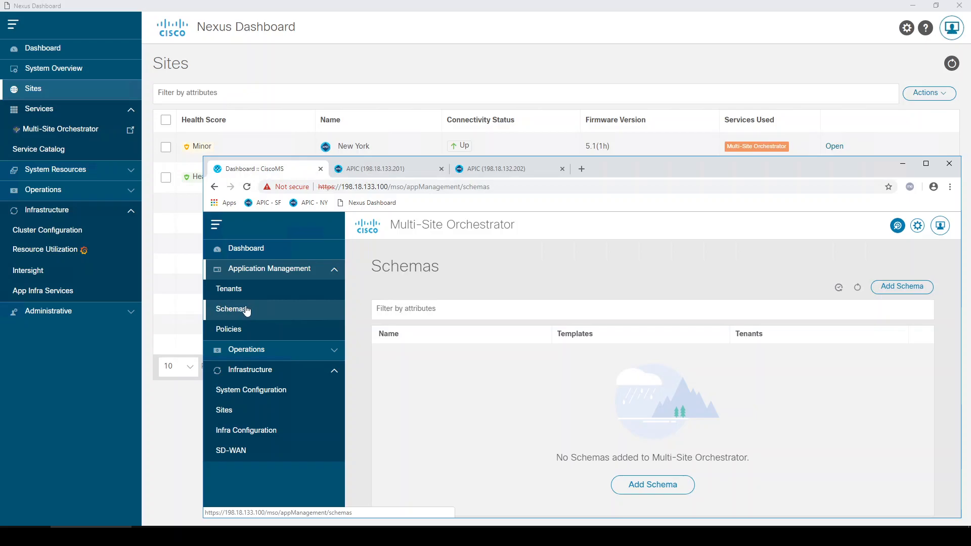
click(904, 290)
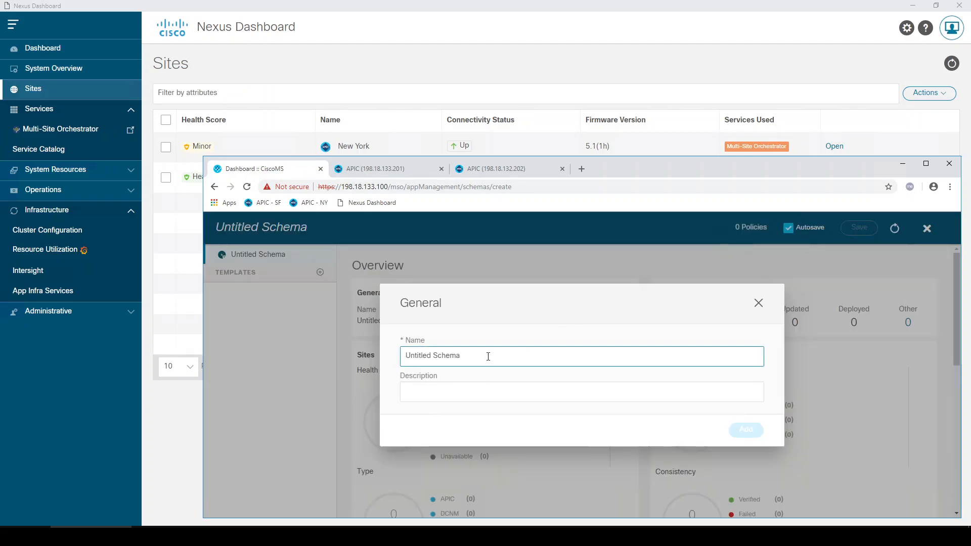
drag(488, 356, 386, 363)
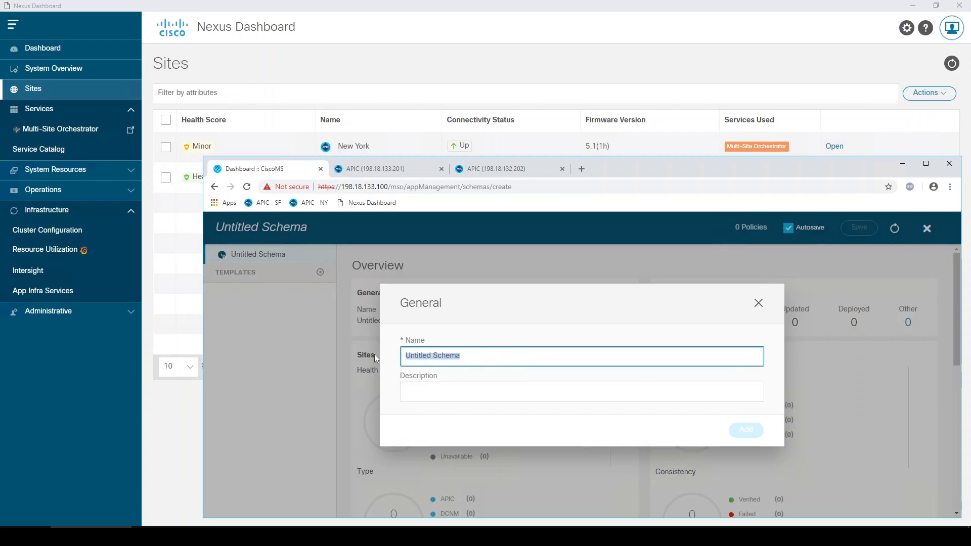
text(Schame)
key(BackSpace)
key(BackSpace)
key(BackSpace)
text(ema1)
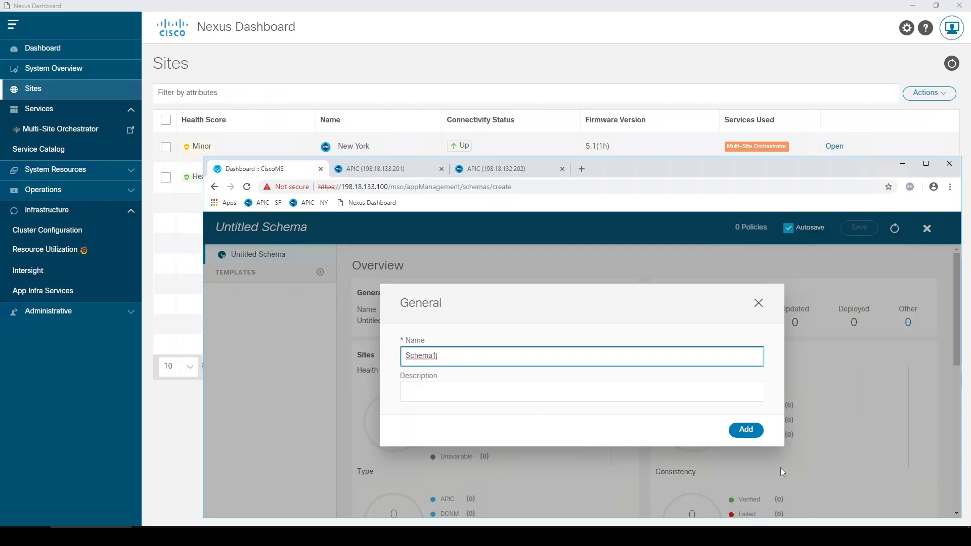
click(746, 429)
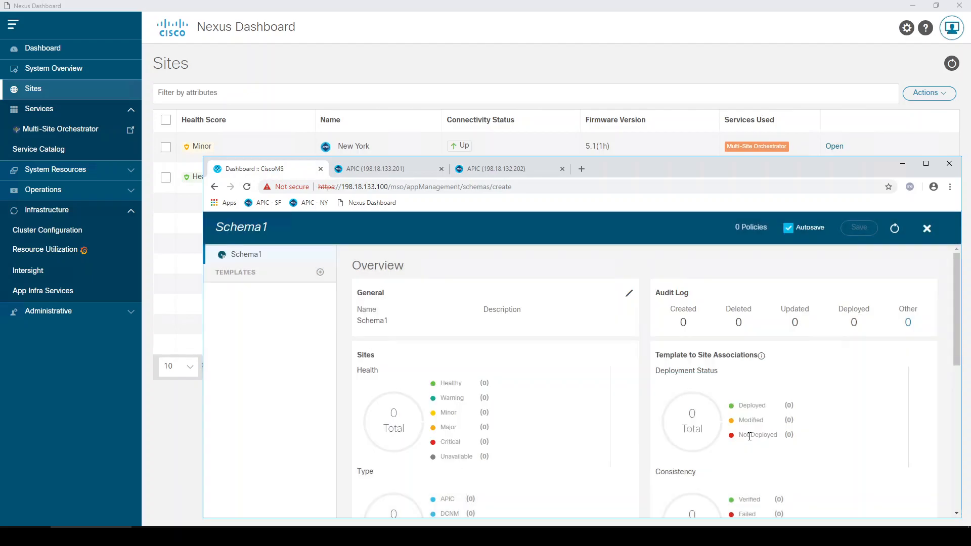
- Start adding a template to Schema1 and compare the ACI Multi-cloud, Networking and SR-MPLS template types and the sites they support
click(320, 274)
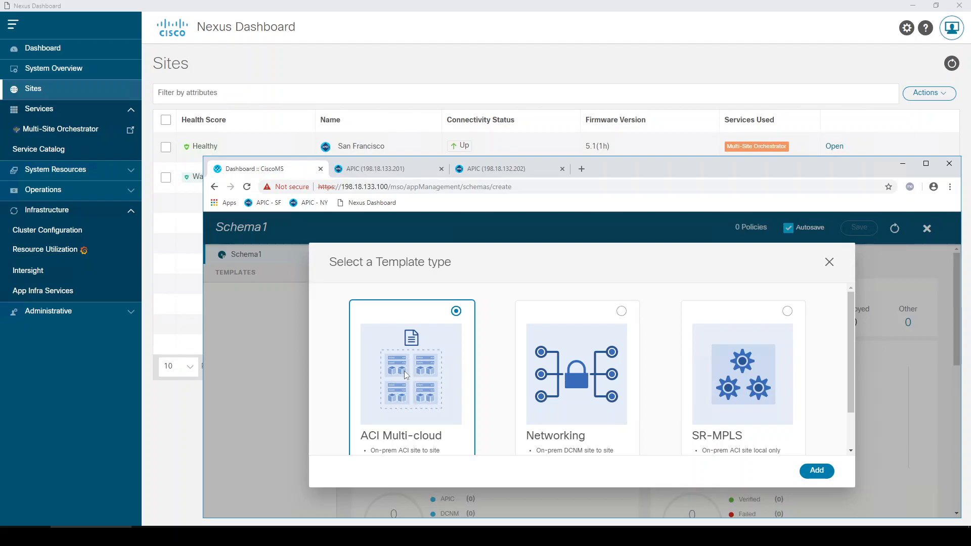
scroll(406, 374, down, 1)
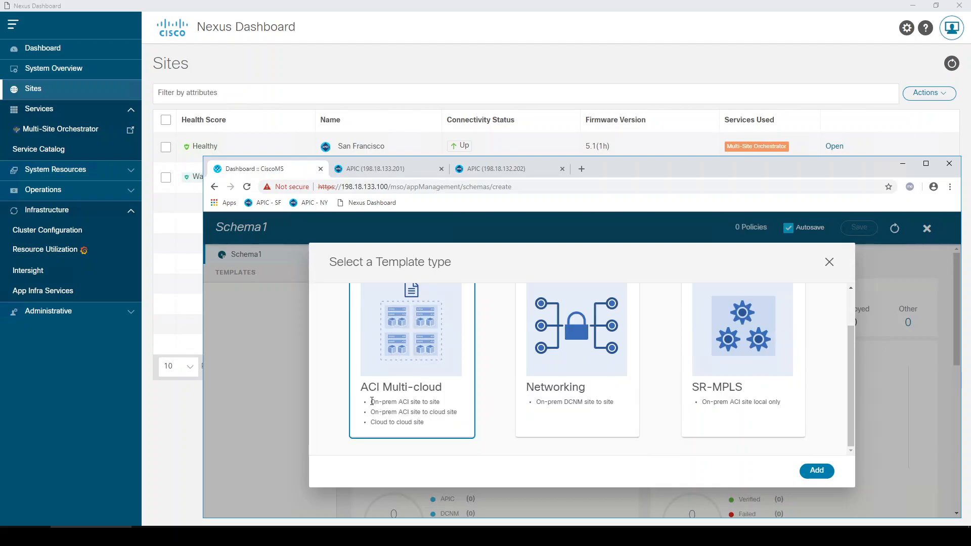
drag(373, 400, 441, 402)
drag(402, 412, 455, 411)
drag(375, 422, 409, 424)
drag(546, 402, 585, 402)
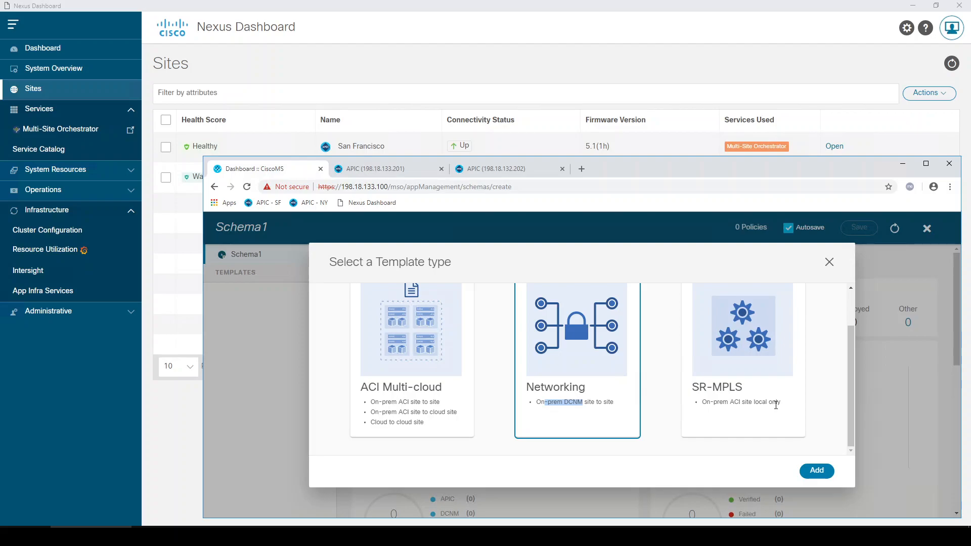
drag(742, 387, 694, 386)
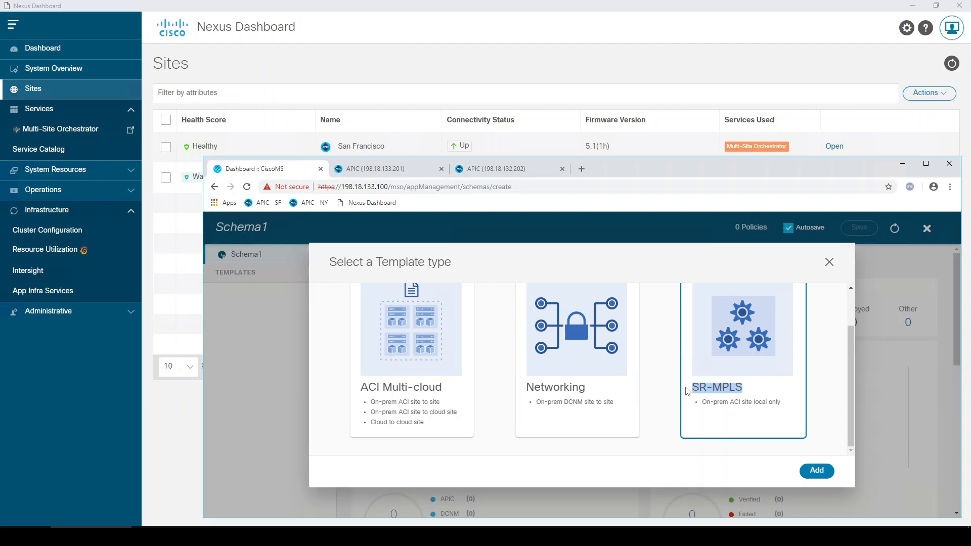
scroll(687, 391, up, 2)
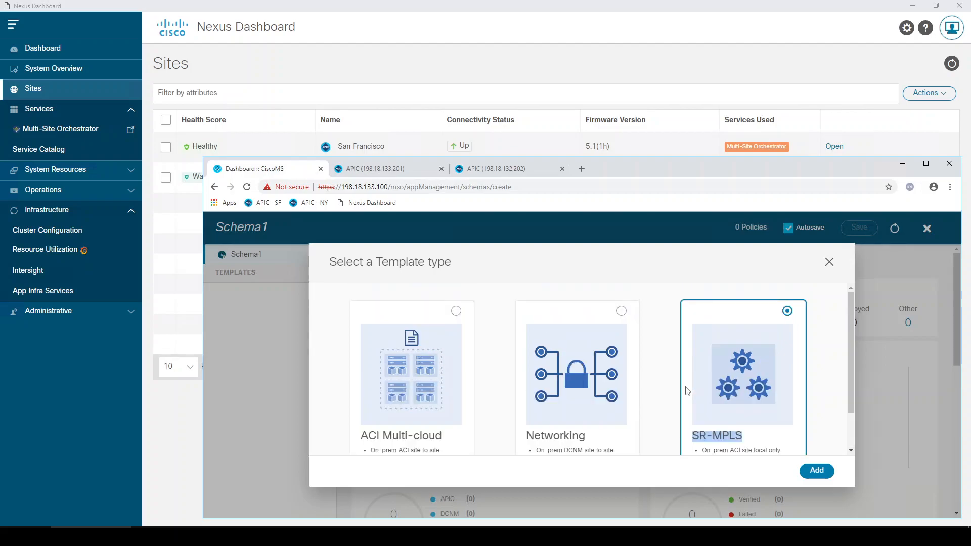
- Add an ACI Multi-cloud template to Schema1 and assign it to the tenant new_tenant_name
click(456, 311)
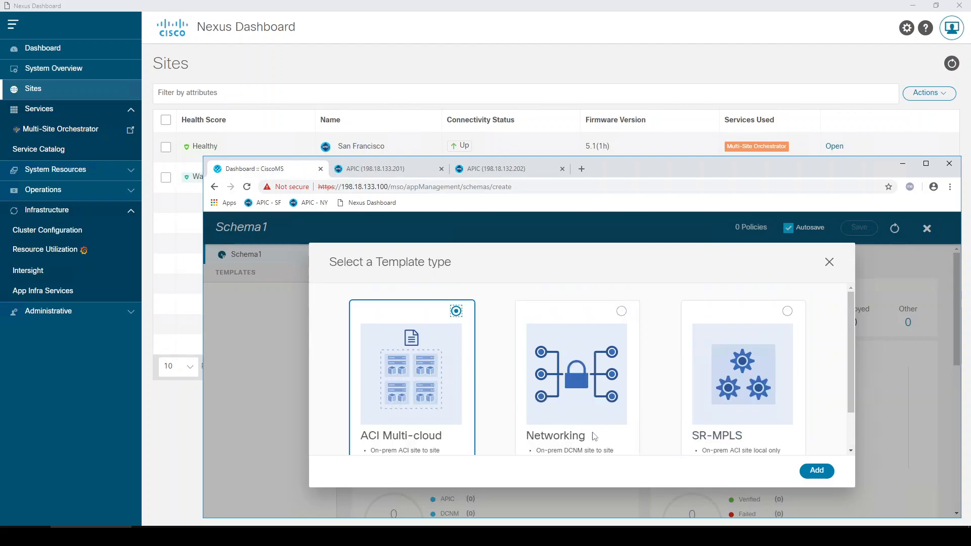
click(811, 473)
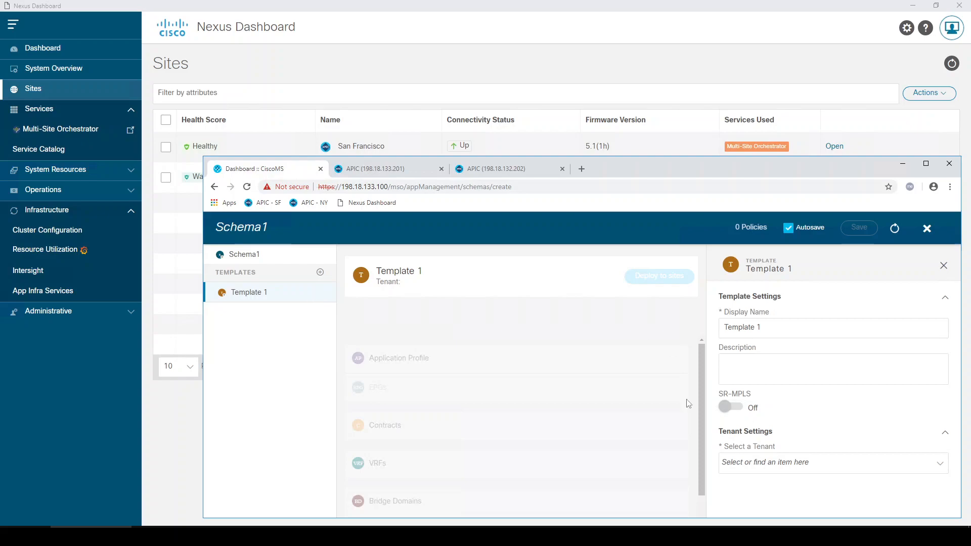
click(761, 462)
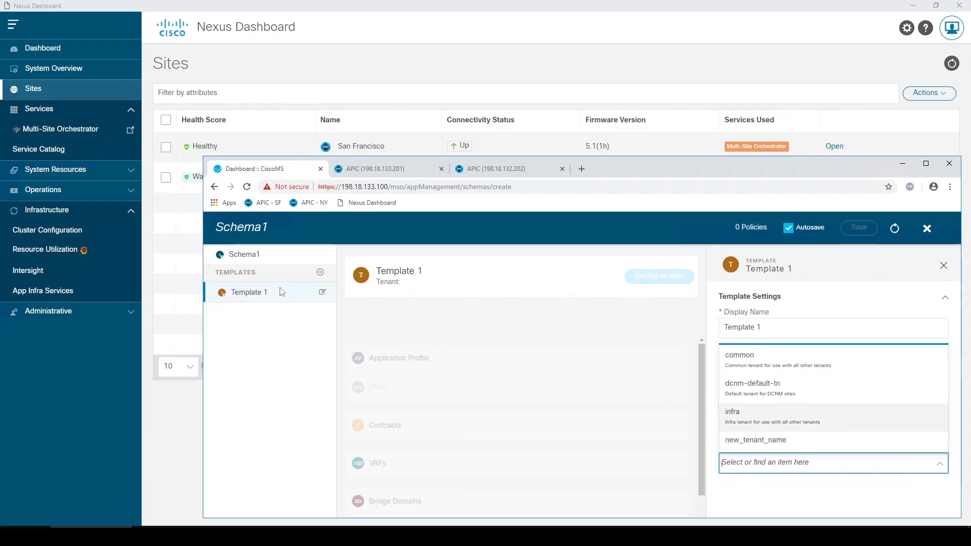
click(790, 447)
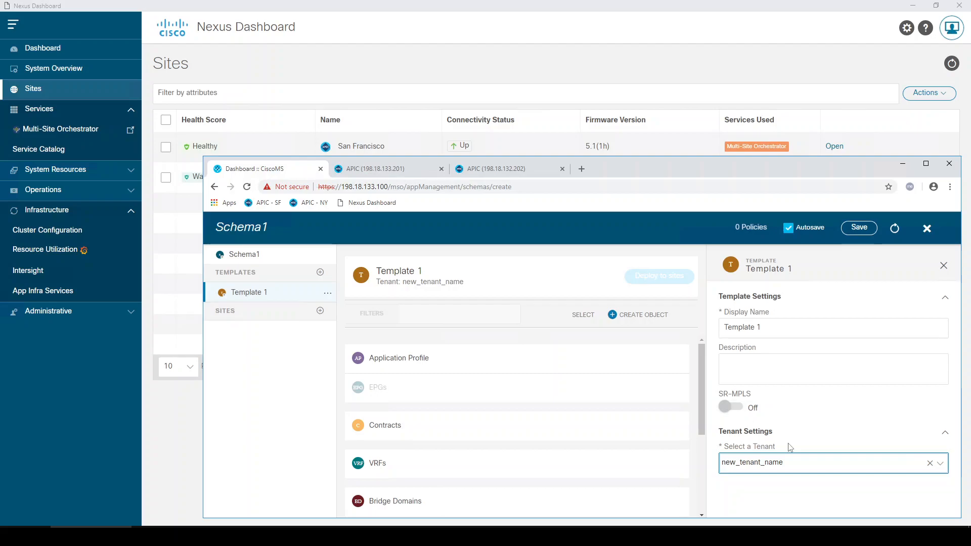
- Check new_tenant_name in the San Francisco and New York APIC tenants lists, and return to the schema in Multi-Site Orchestrator
click(374, 170)
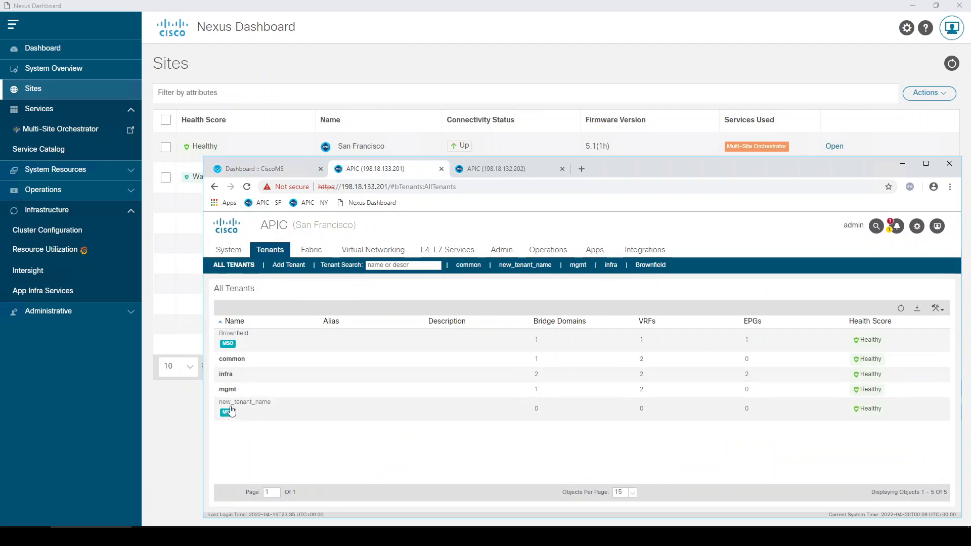
click(494, 169)
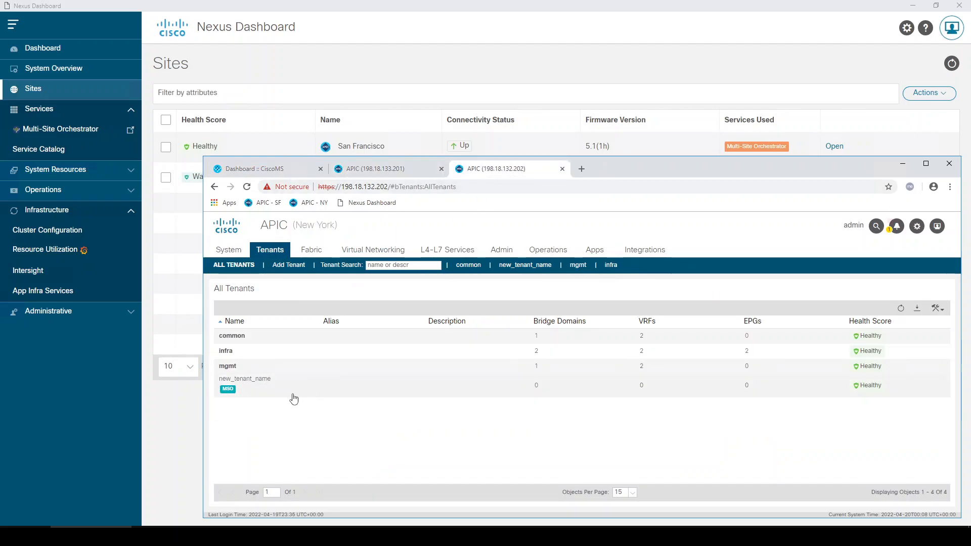
click(399, 169)
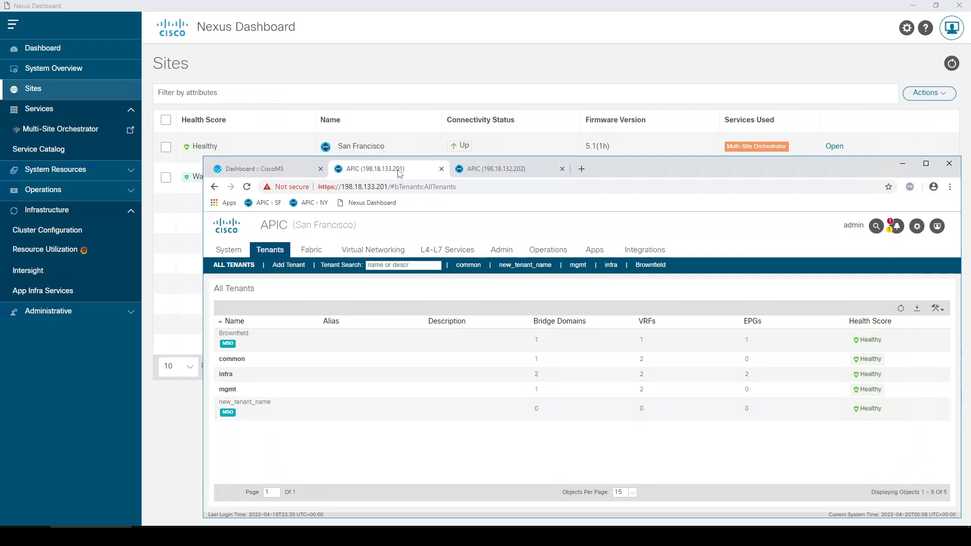
drag(300, 225, 356, 226)
click(495, 169)
drag(298, 225, 335, 226)
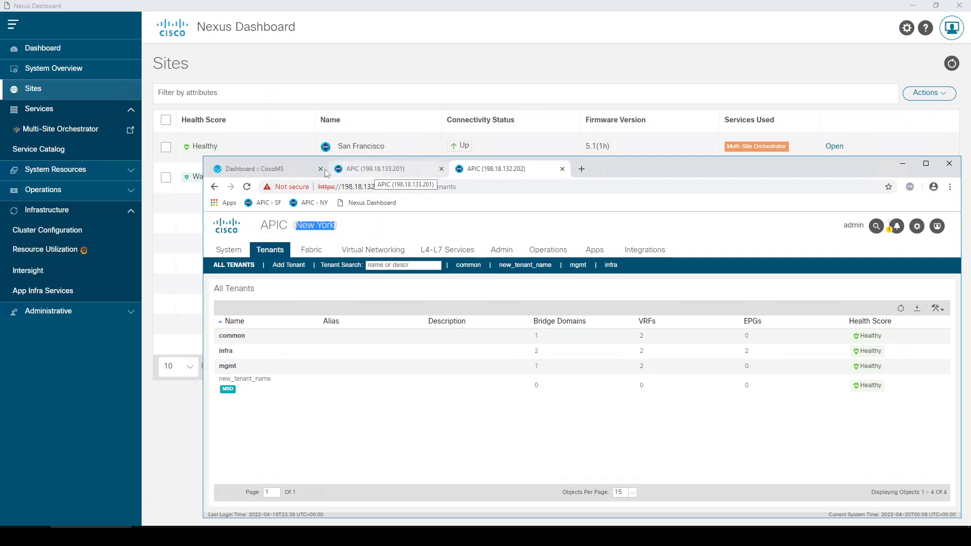
click(283, 169)
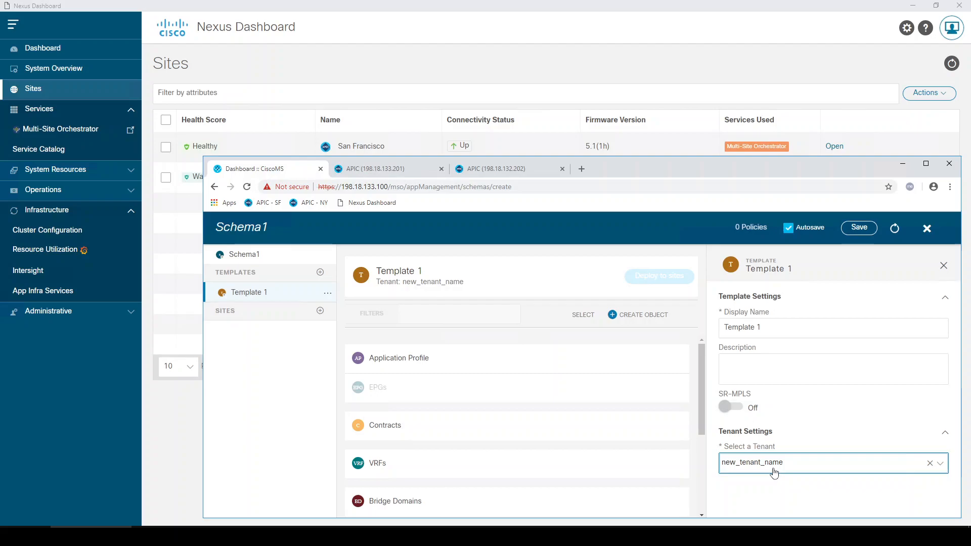
- Add a VRF named VRF1 to Template 1
click(774, 486)
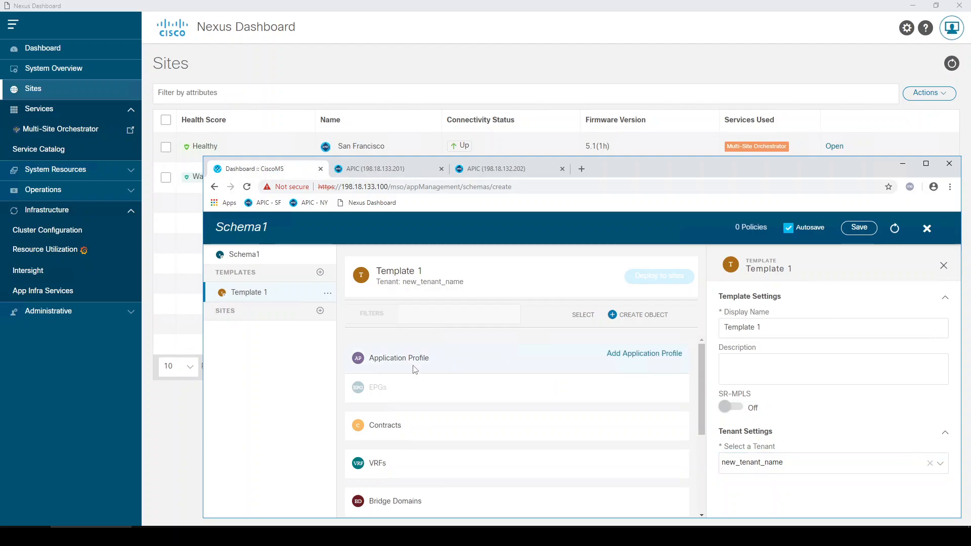
scroll(419, 433, down, 1)
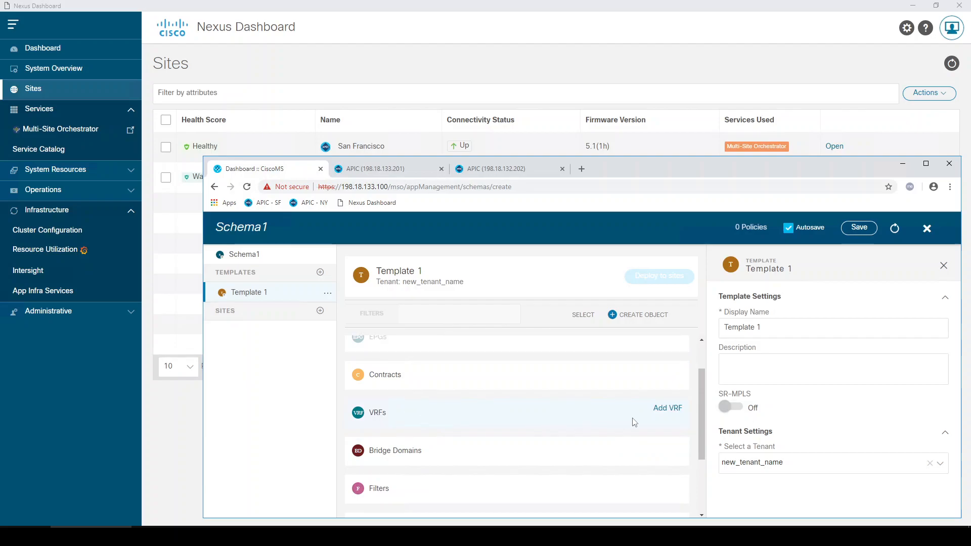
click(666, 412)
text(VRF1)
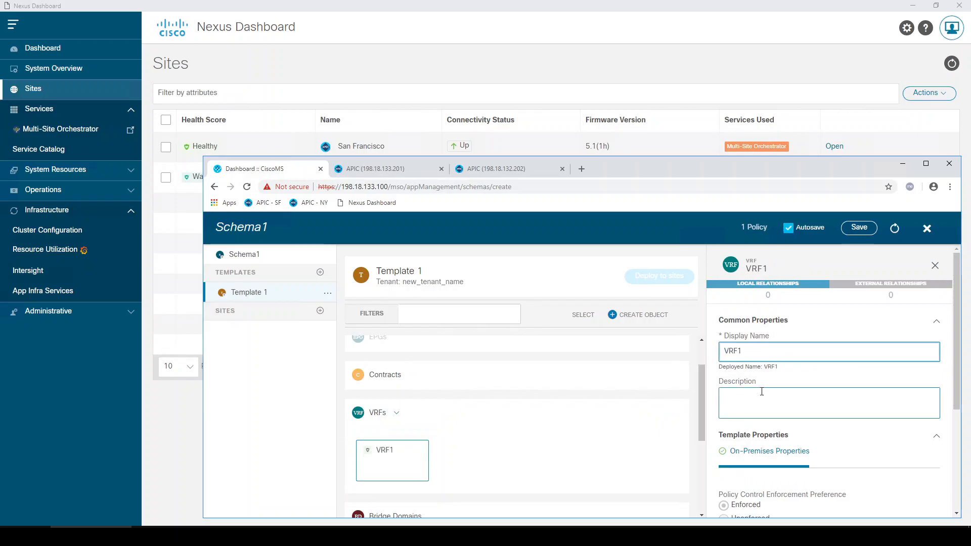
- Review VRF1's common and on-premises properties without changing them, and save Schema1
scroll(763, 398, down, 4)
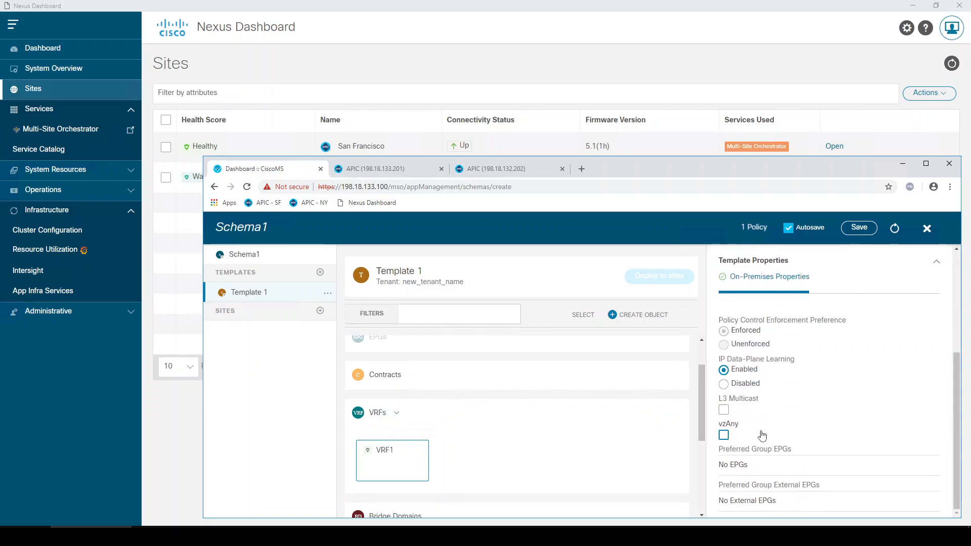
scroll(758, 430, up, 4)
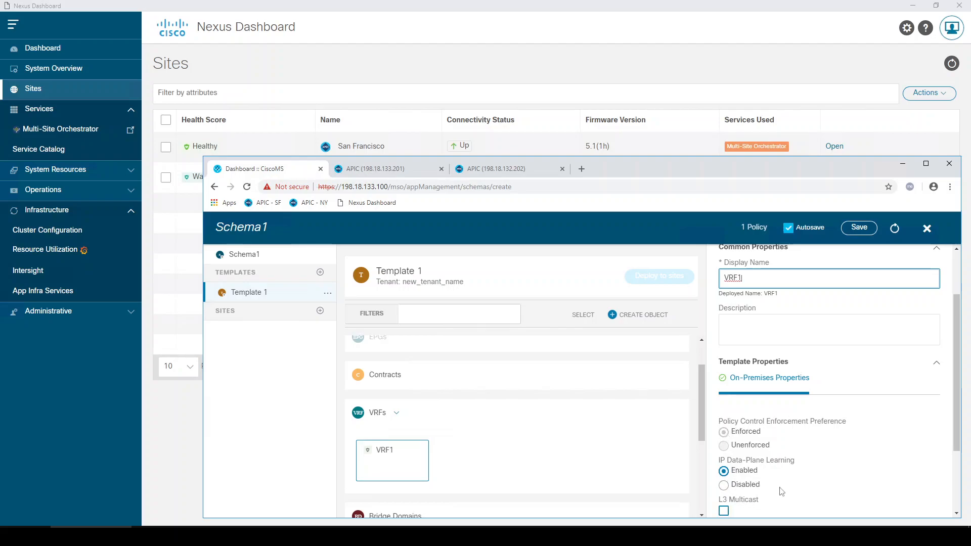
scroll(777, 427, up, 3)
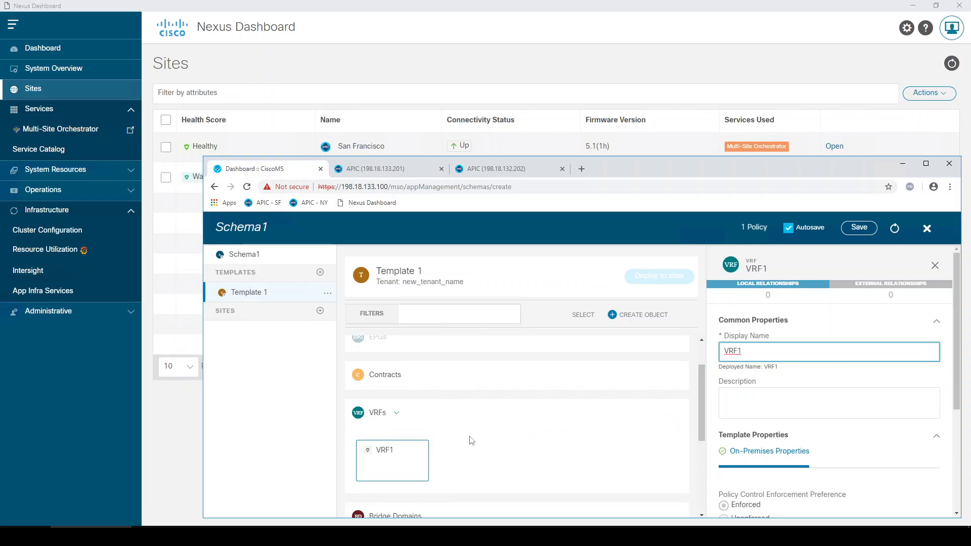
scroll(648, 422, up, 1)
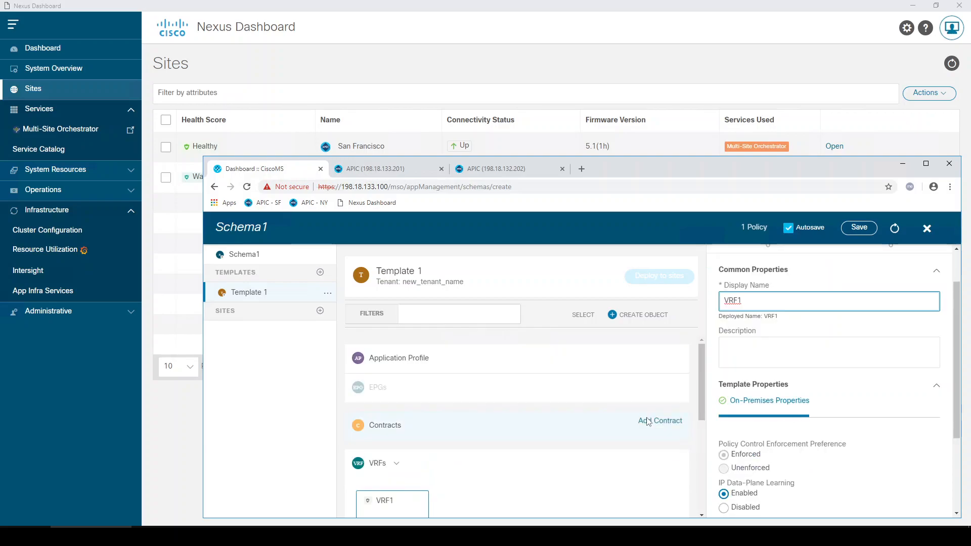
click(291, 378)
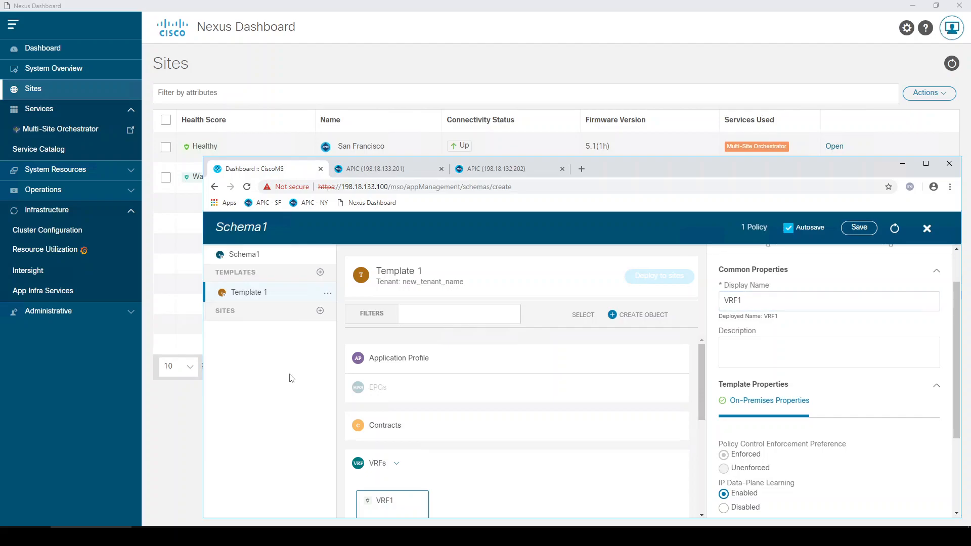
click(859, 228)
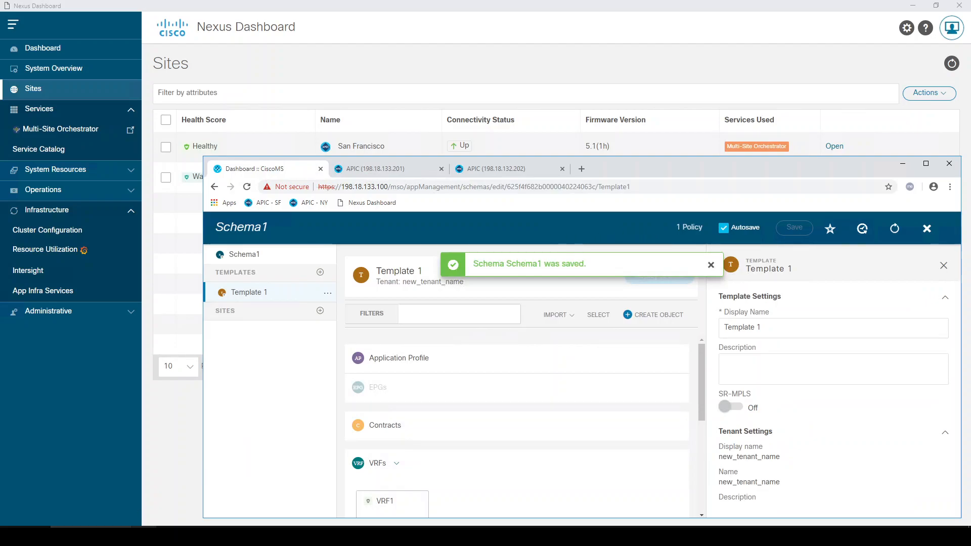
- Open the tenant new_tenant_name in both the San Francisco and New York APICs
click(380, 169)
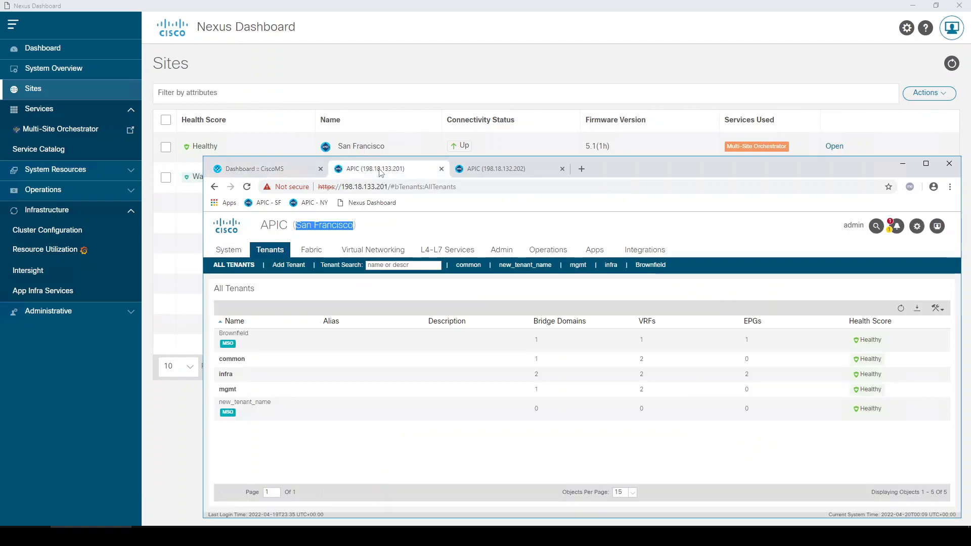
click(260, 412)
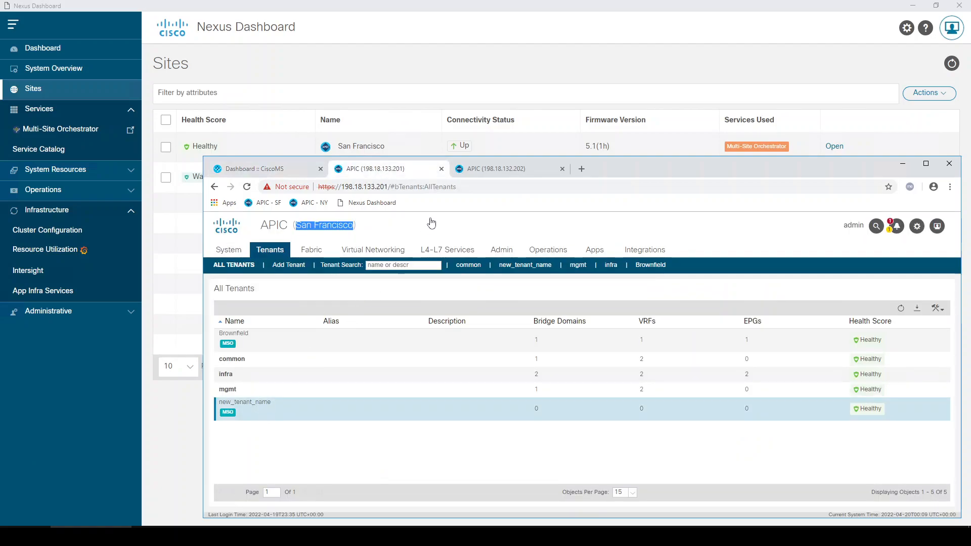
click(496, 169)
click(247, 384)
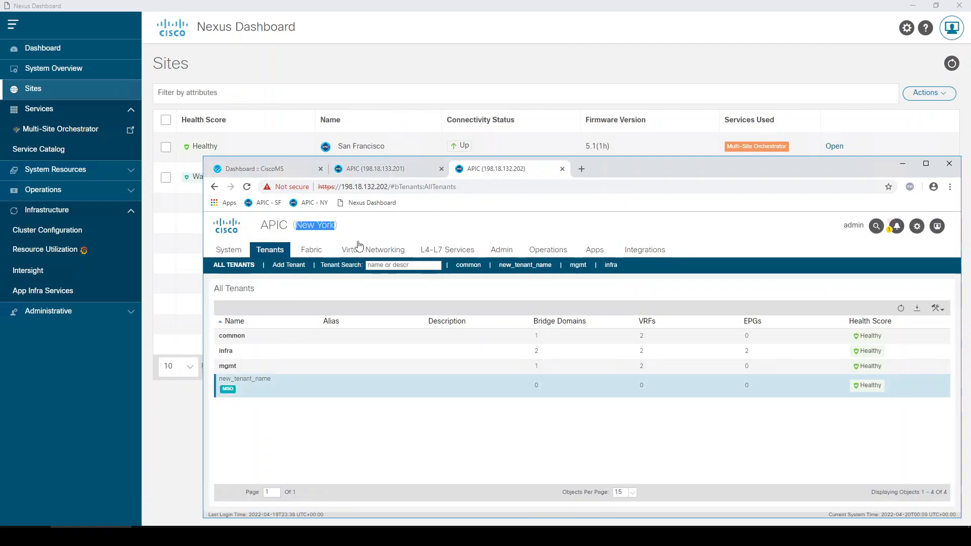
- Check the Networking VRFs of new_tenant_name in the San Francisco and New York APICs, and return to Template 1 in Multi-Site Orchestrator
click(380, 169)
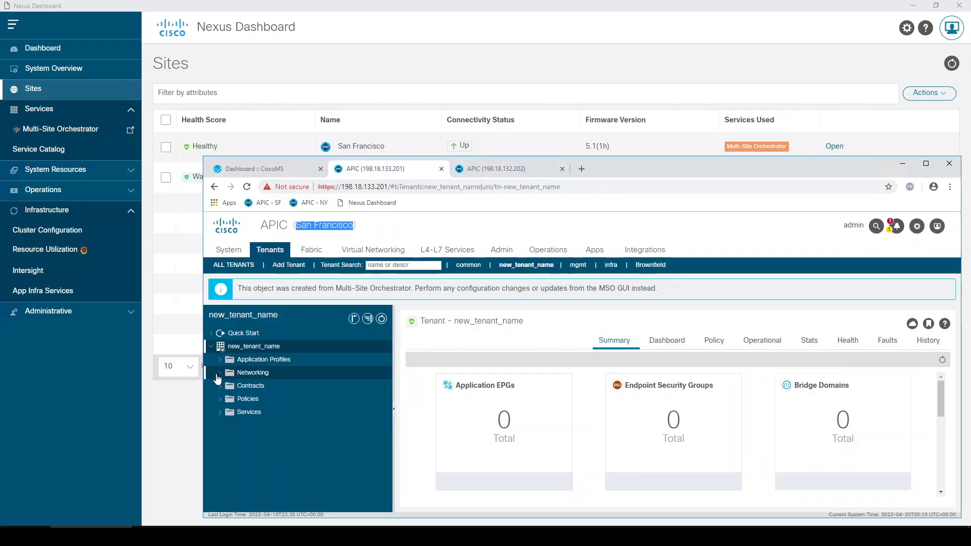
click(219, 374)
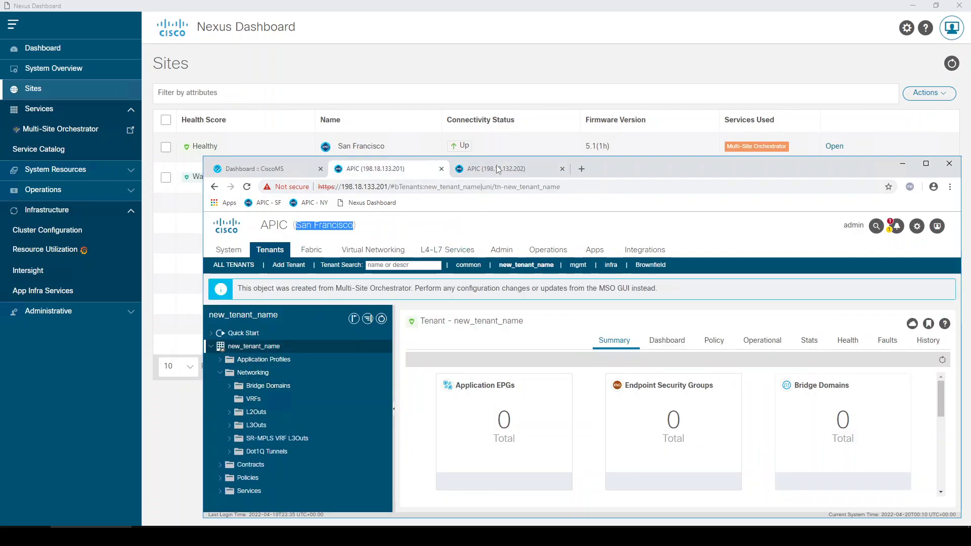
click(223, 346)
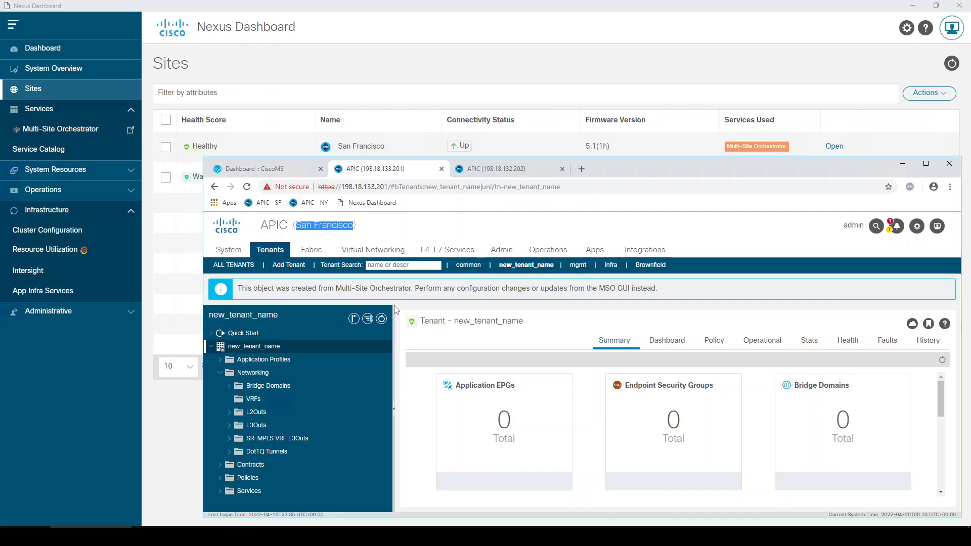
click(506, 168)
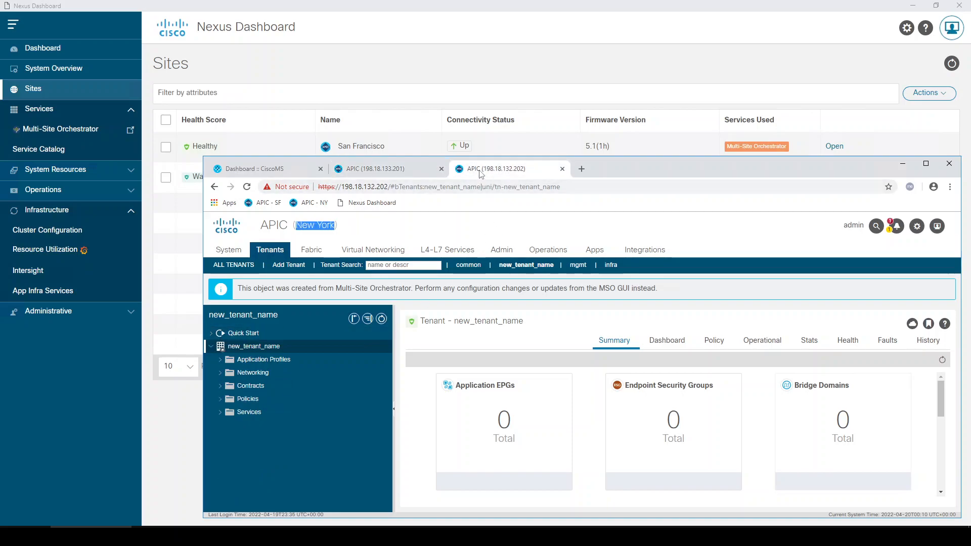
click(220, 373)
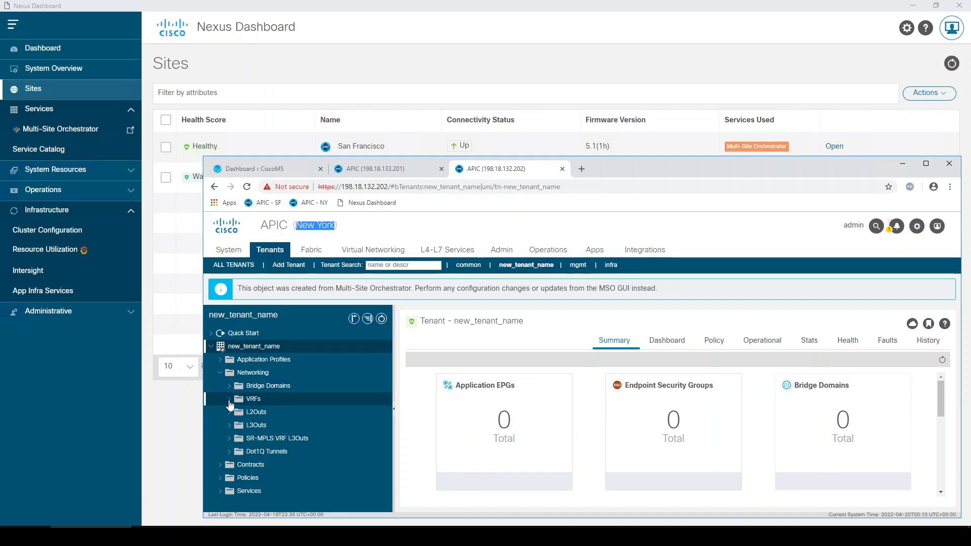
click(229, 402)
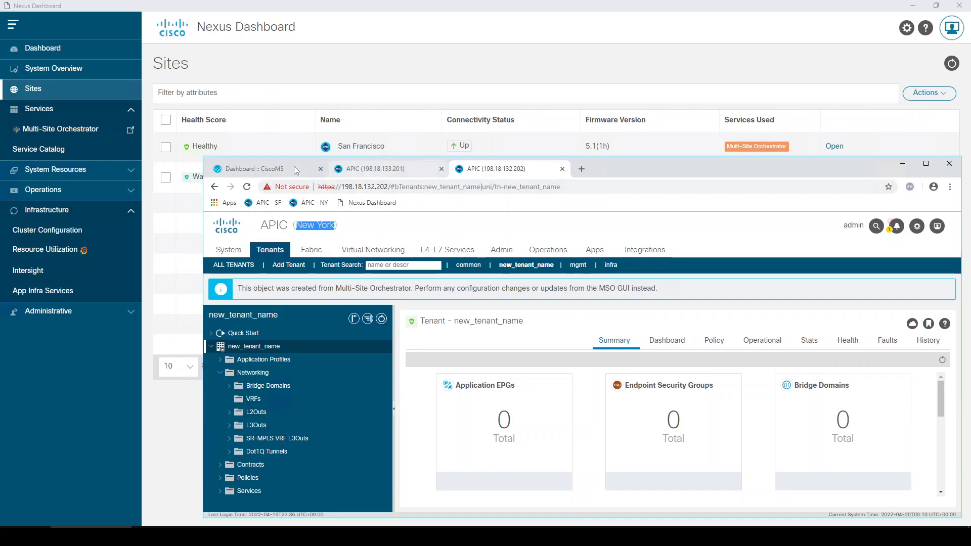
click(279, 169)
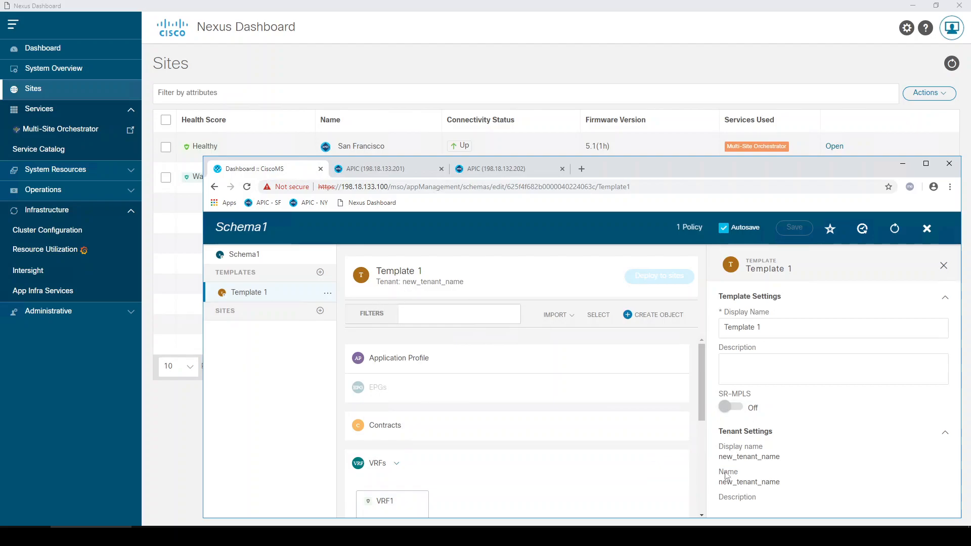
drag(727, 483, 781, 483)
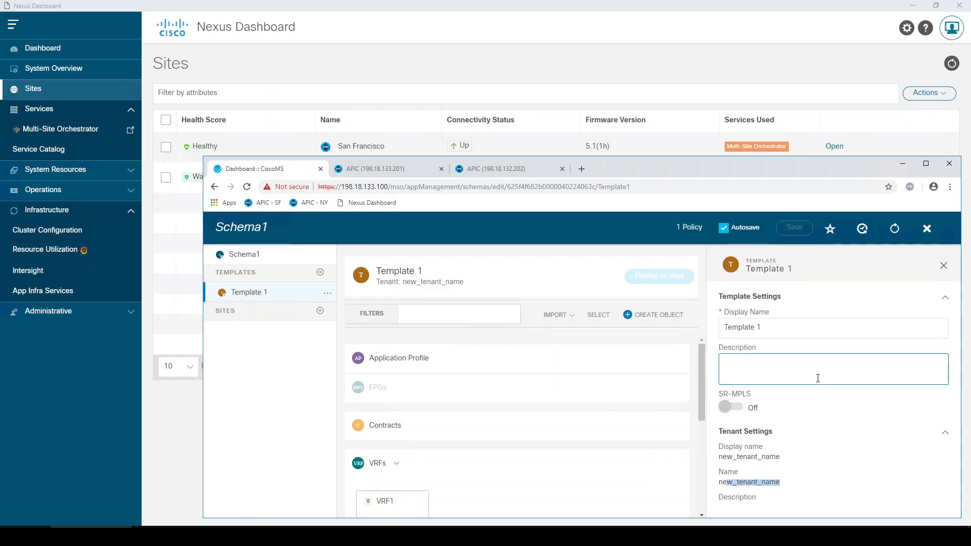
- Add the New York and San Francisco sites to Schema1, assigning Template 1 to both
click(327, 296)
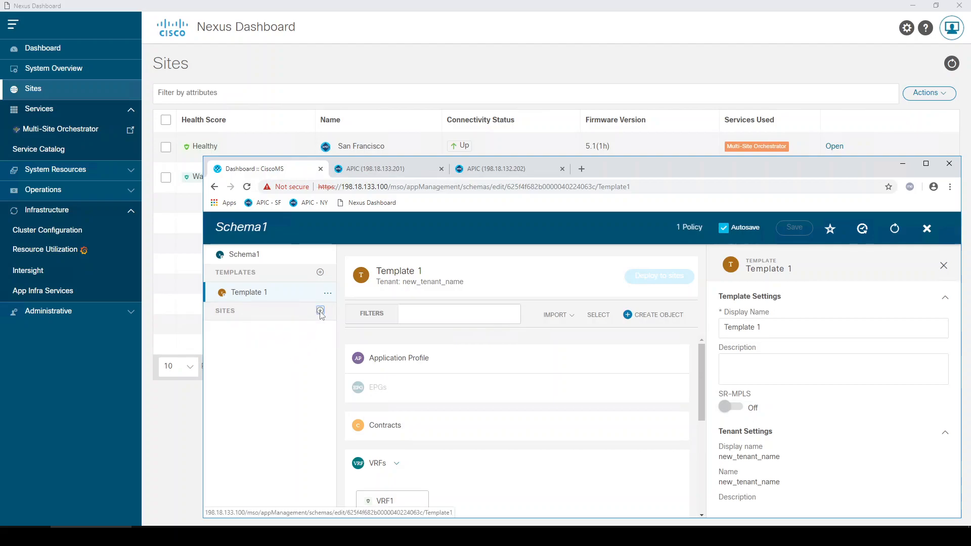
click(320, 311)
click(406, 361)
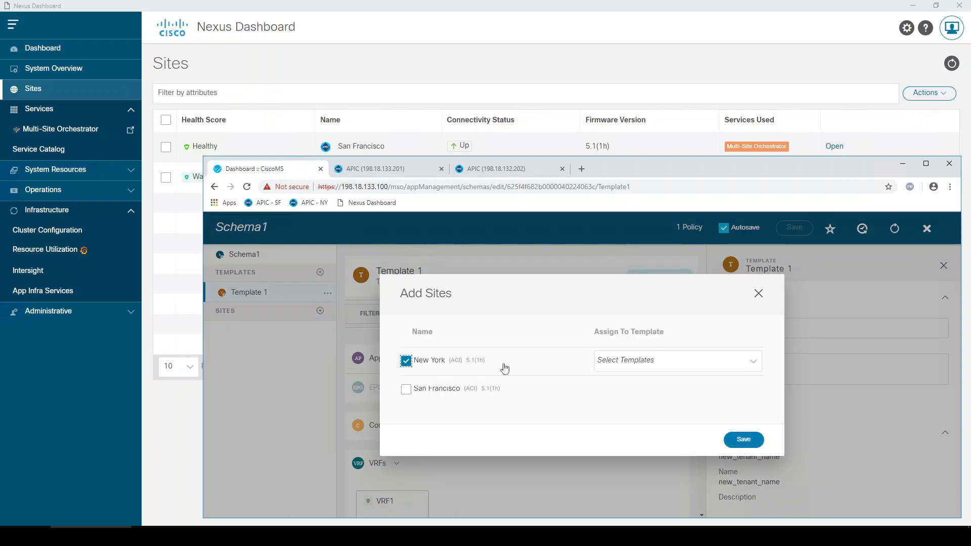
click(636, 367)
click(632, 385)
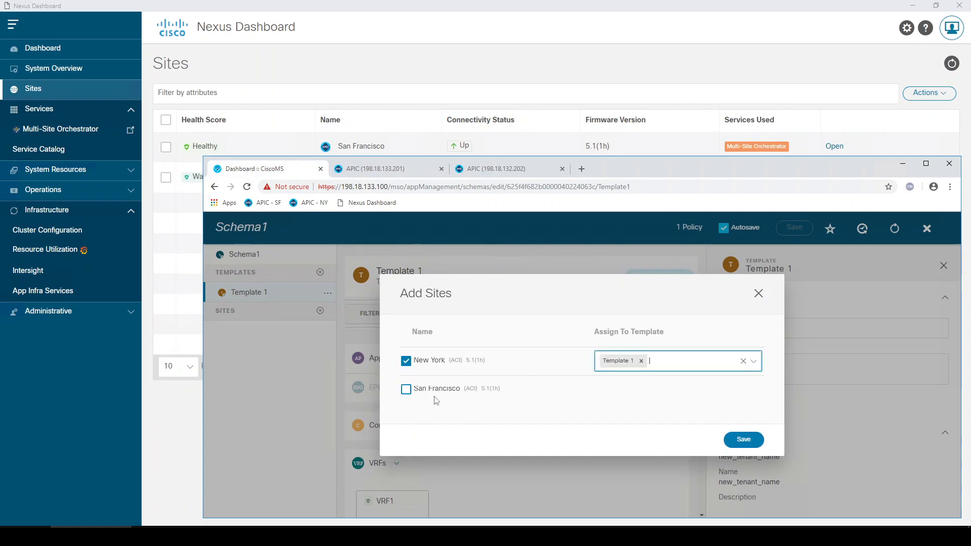
click(405, 389)
click(622, 393)
click(625, 410)
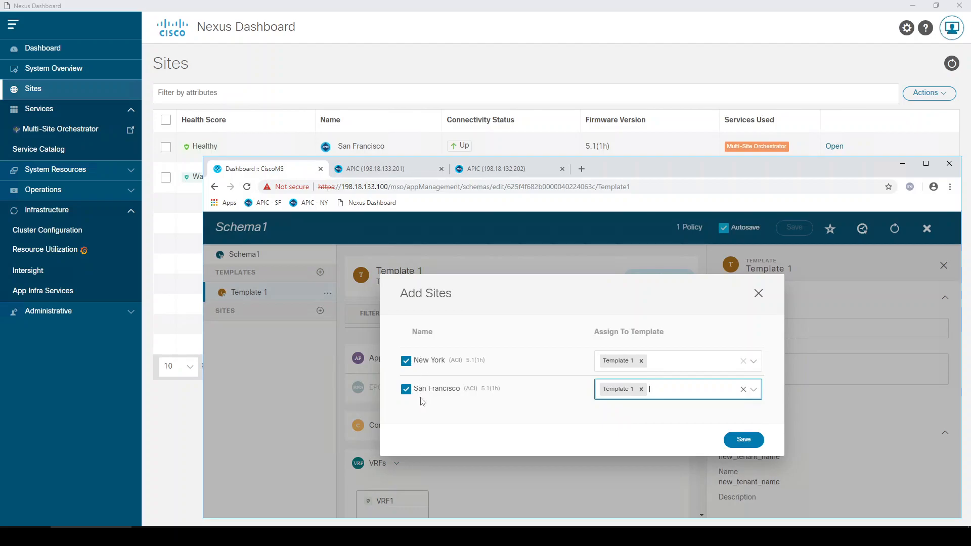
click(743, 440)
- Add a bridge domain named BD1 to Template 1 and associate it with VRF1
scroll(514, 429, down, 3)
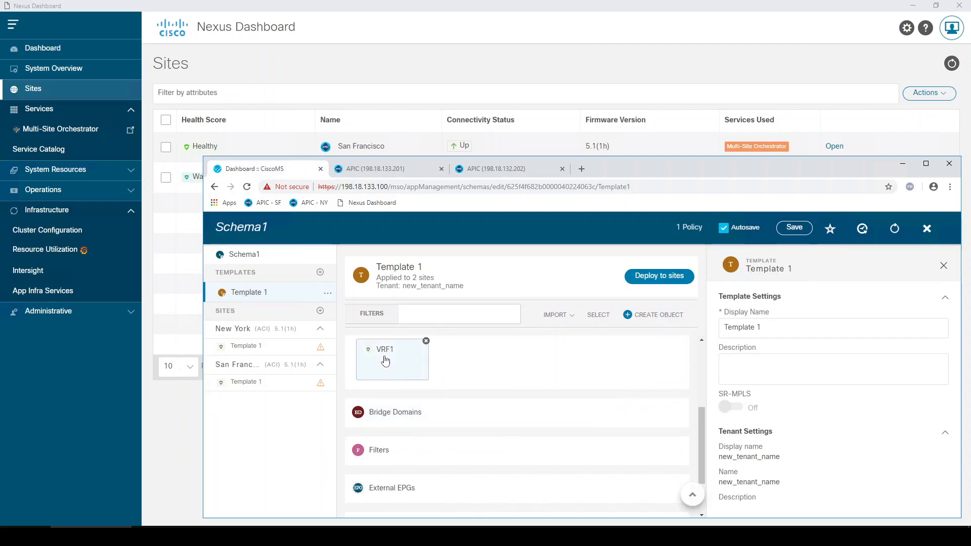
click(661, 414)
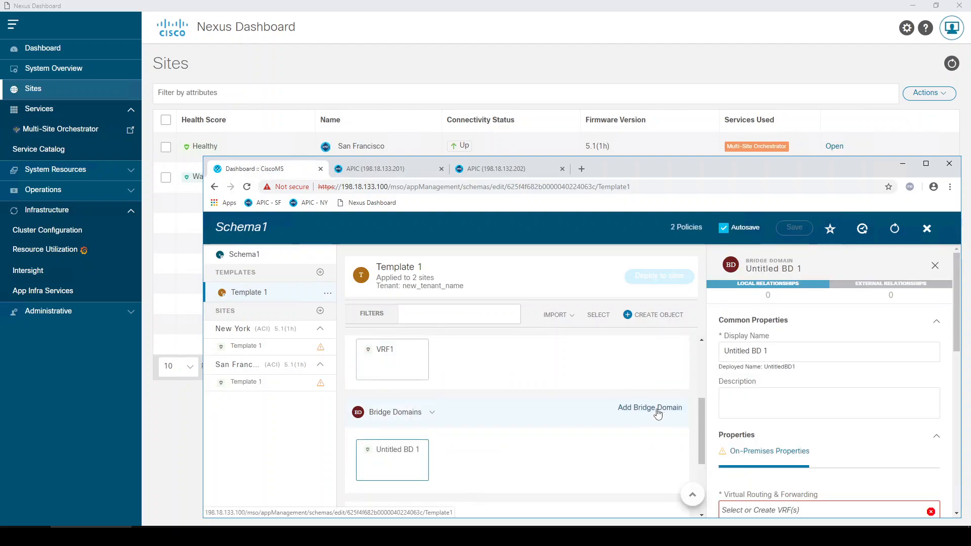
click(793, 349)
key(ctrl+a)
text(BD1)
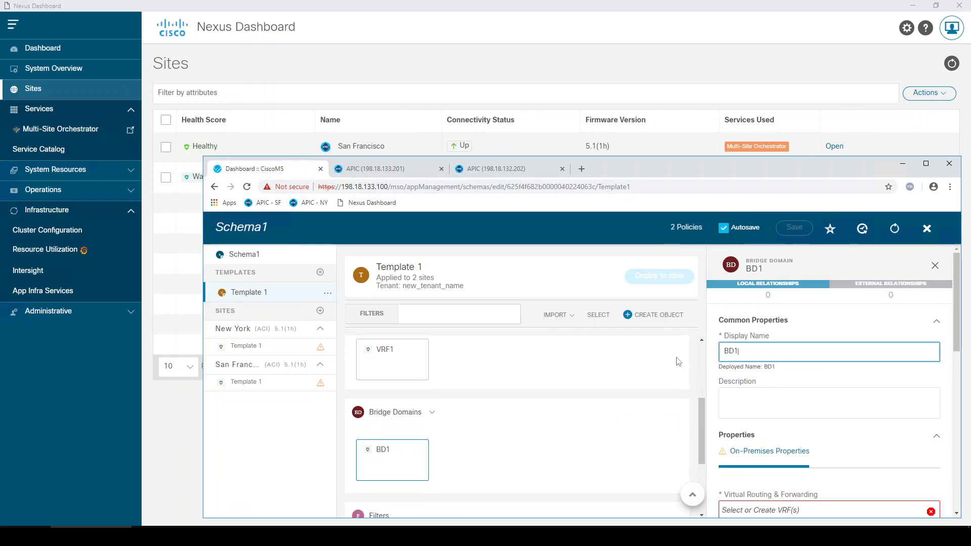
click(780, 510)
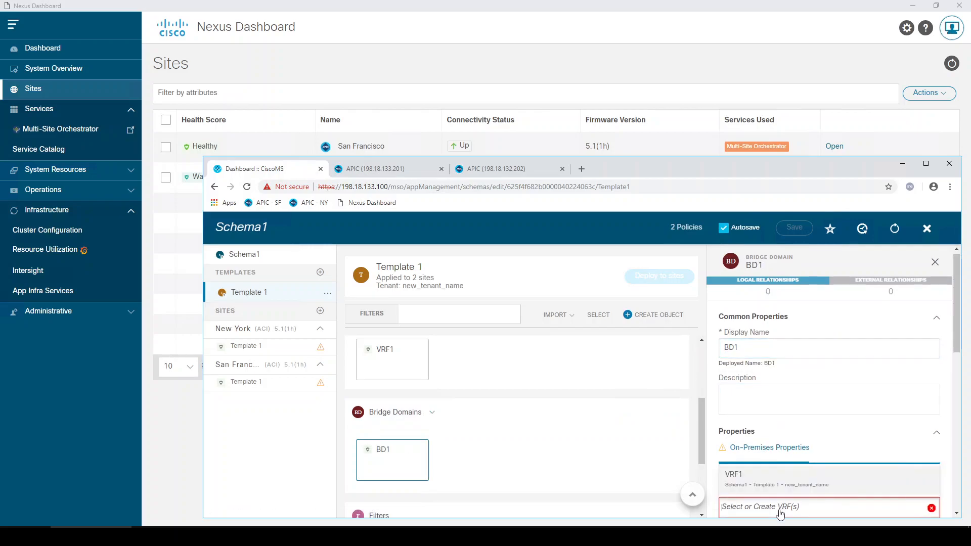
click(752, 480)
- Review BD1's on-premises properties, including the L2 Stretch, WAN bandwidth, flooding, subnet and DHCP policy settings
scroll(769, 447, down, 3)
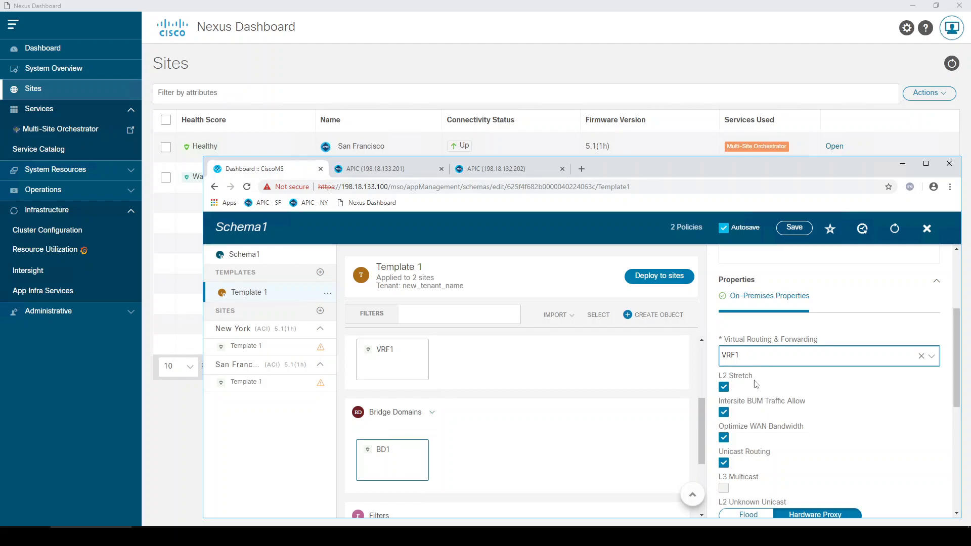
scroll(778, 397, down, 4)
scroll(772, 447, down, 2)
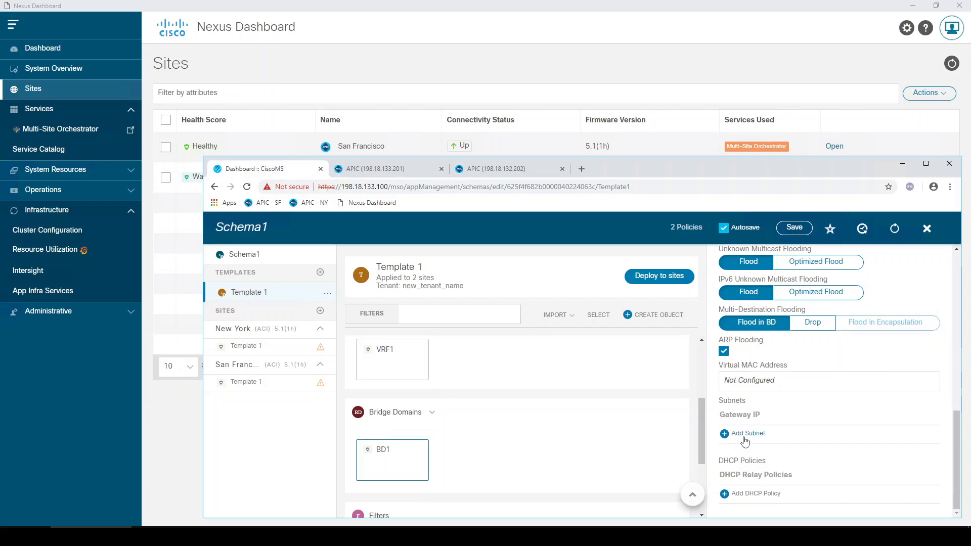
scroll(744, 442, up, 8)
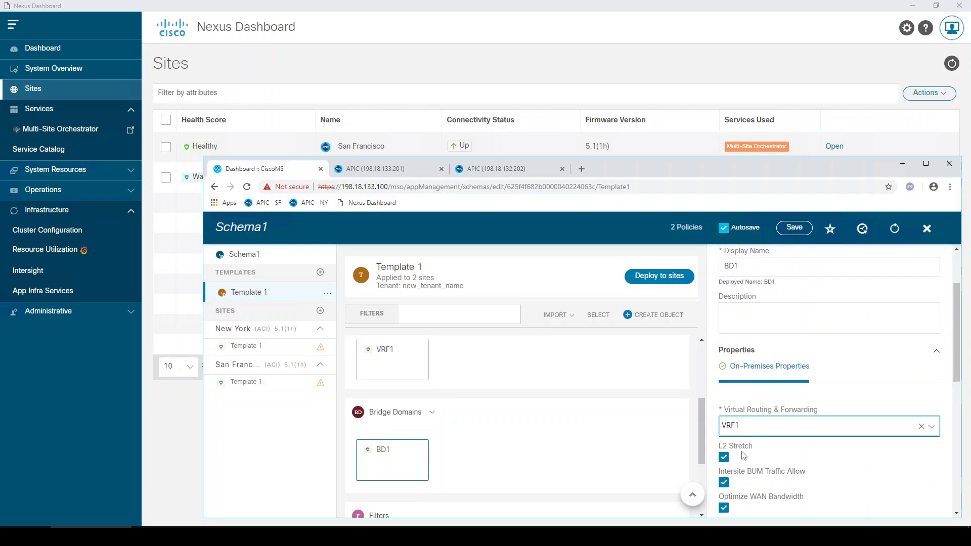
scroll(743, 455, down, 1)
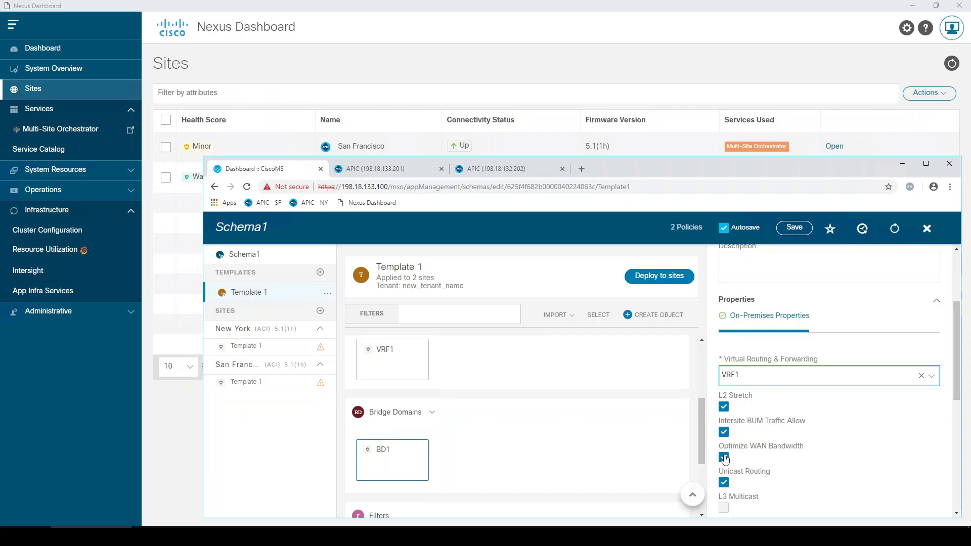
scroll(787, 450, down, 5)
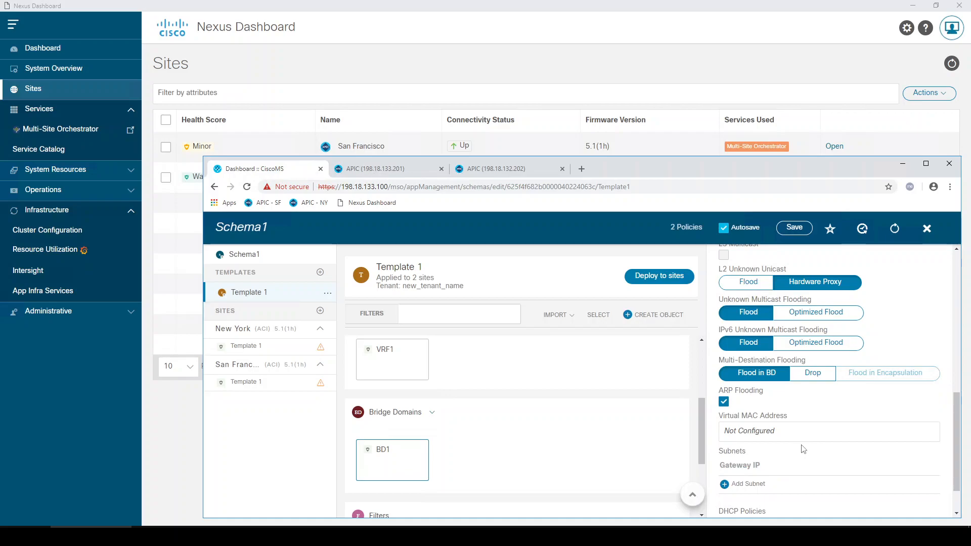
scroll(803, 449, down, 1)
scroll(805, 450, up, 4)
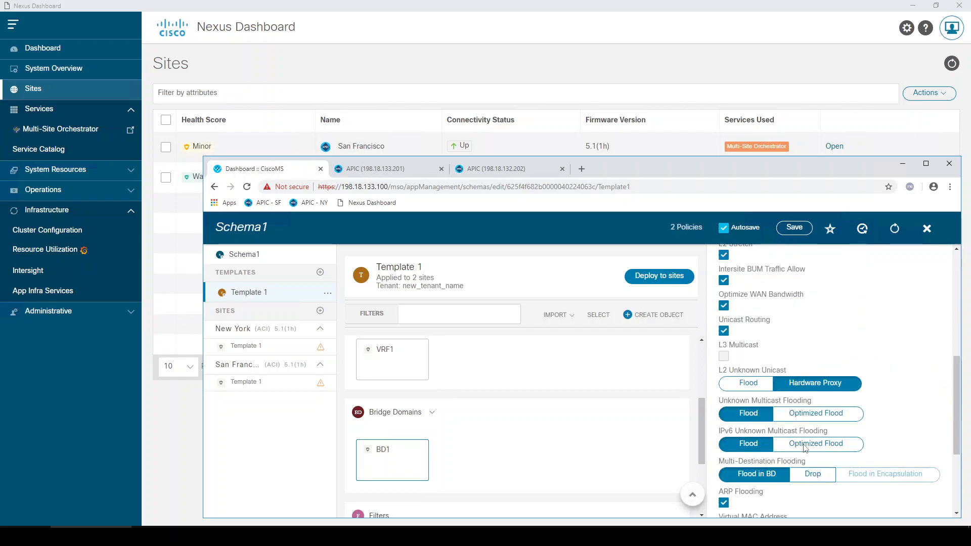
- Disable L2 Stretch for BD1 and examine how its Subnets setting is affected
click(723, 306)
click(748, 363)
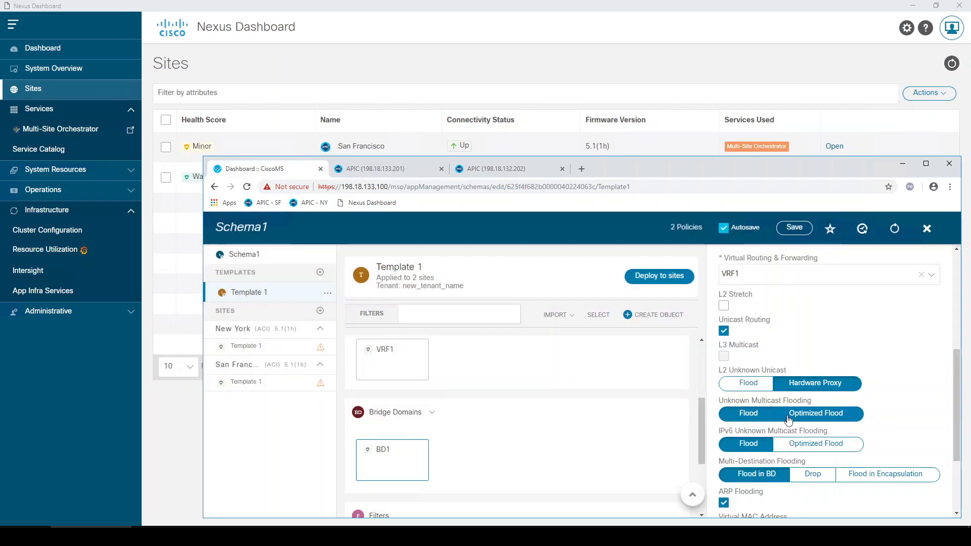
scroll(788, 420, down, 2)
drag(726, 437, 727, 445)
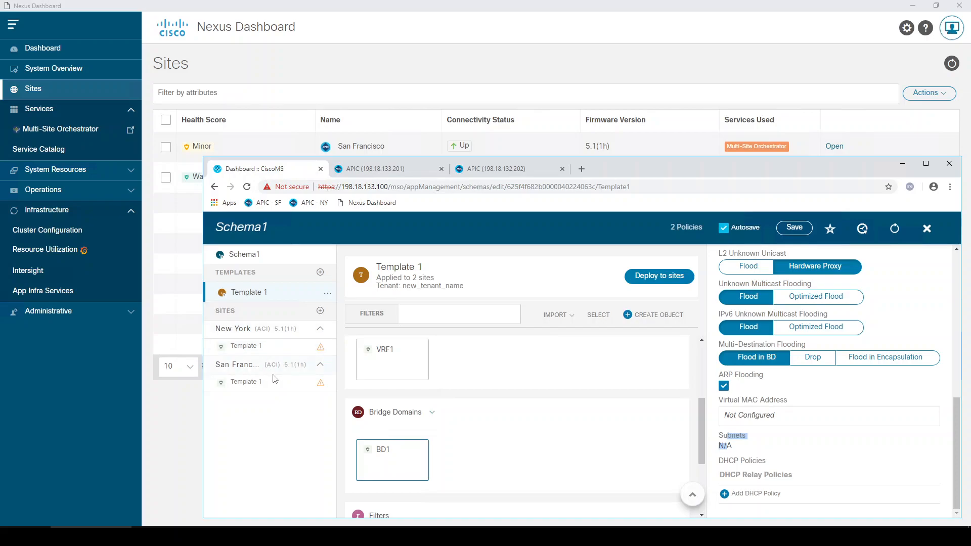
scroll(832, 387, up, 2)
scroll(832, 386, up, 2)
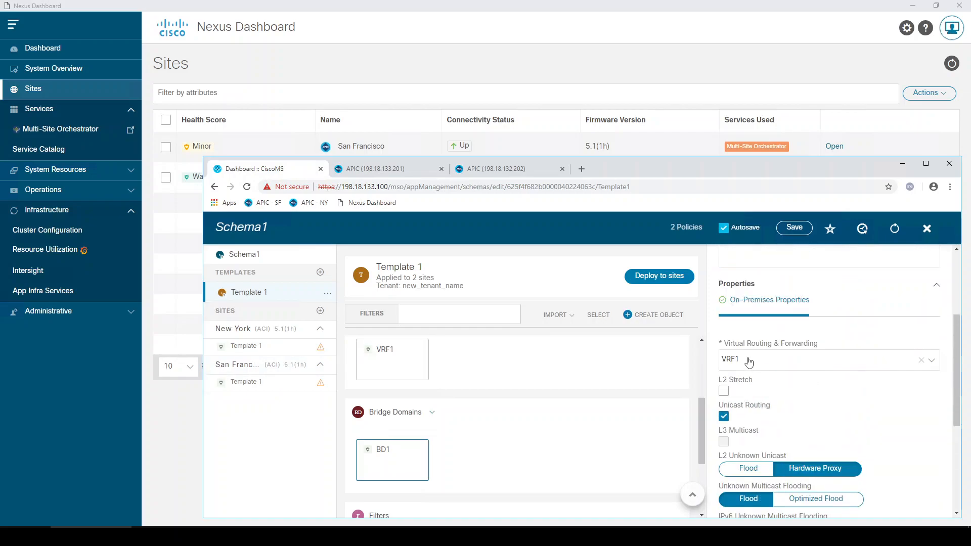
- Re-enable L2 Stretch for BD1, accept the warning, and check the Subnets section again
click(723, 391)
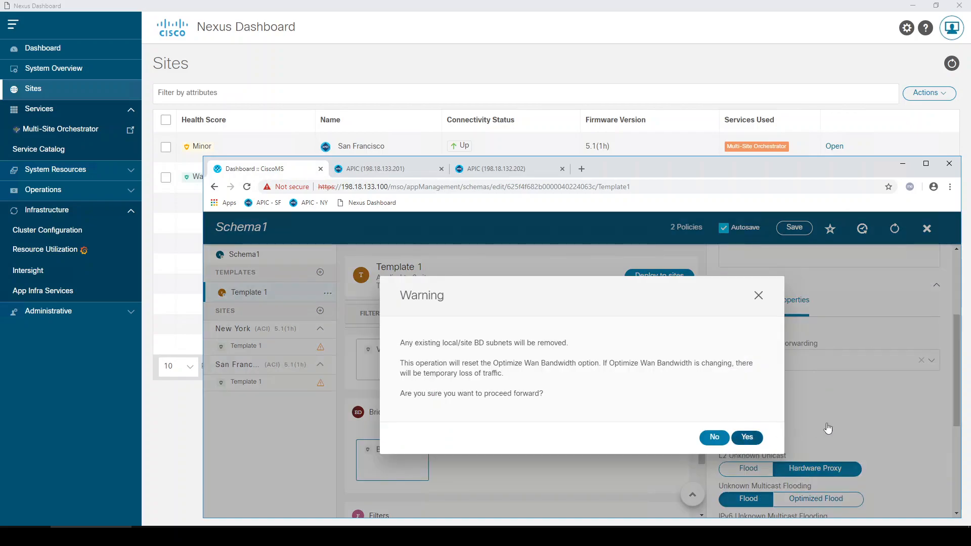
click(748, 437)
scroll(799, 421, down, 2)
scroll(799, 420, down, 3)
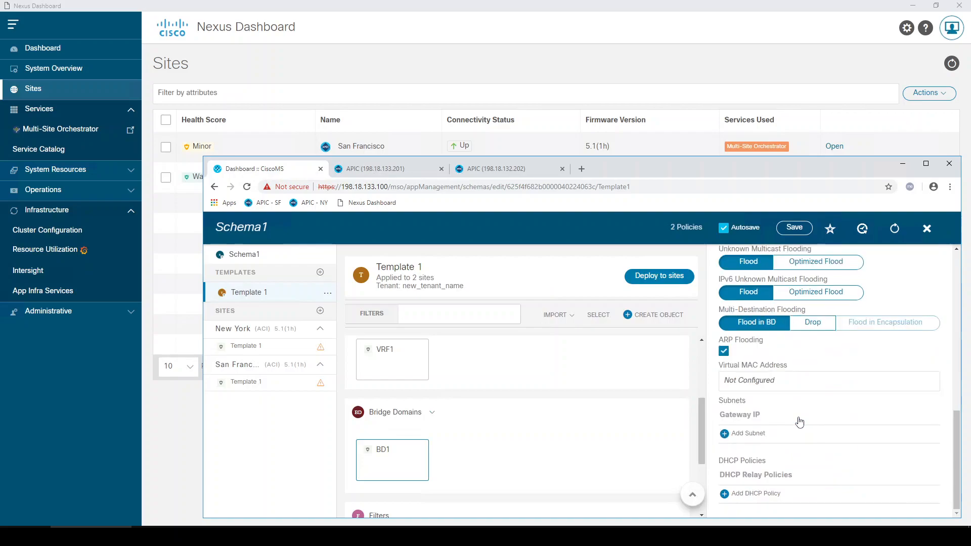
- View VRF1's relationship to the bridge domain and save Schema1
scroll(799, 422, up, 5)
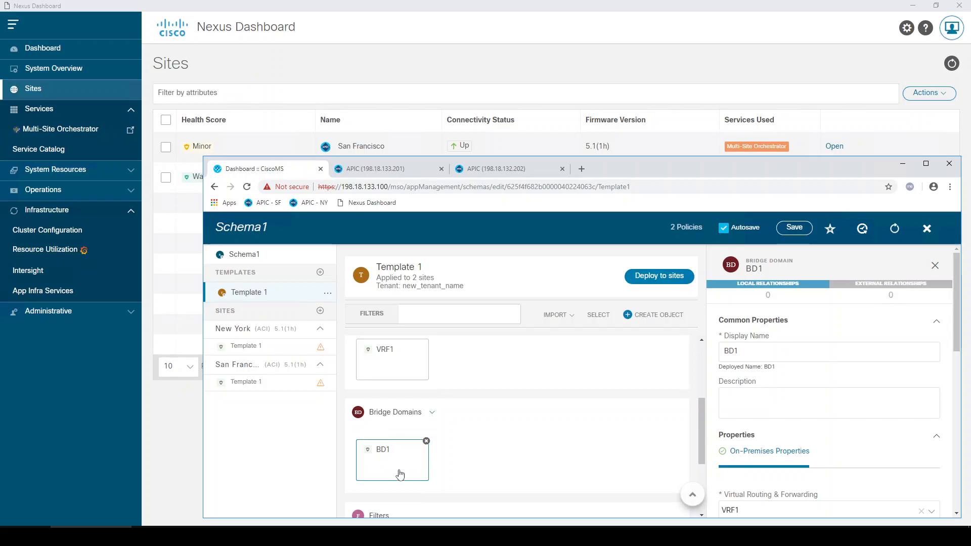
click(378, 369)
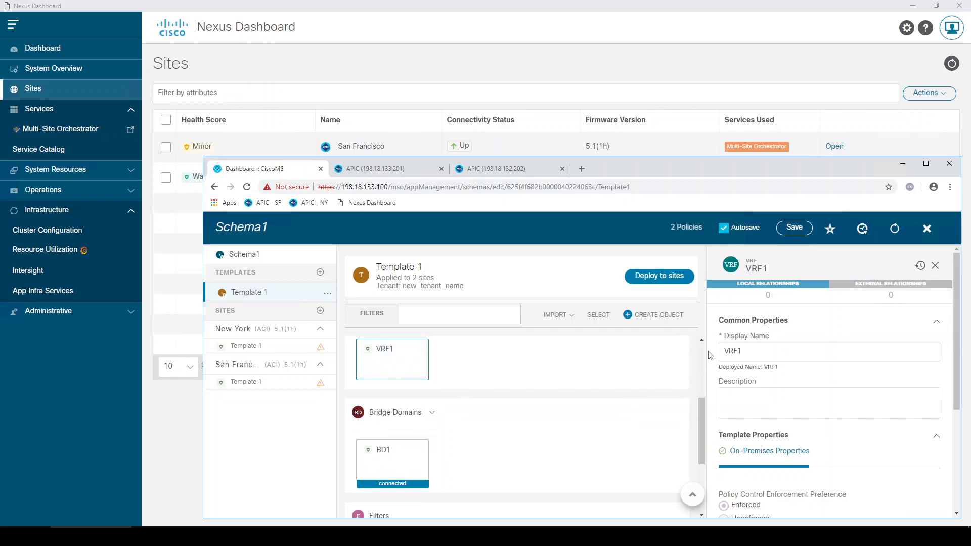
click(795, 227)
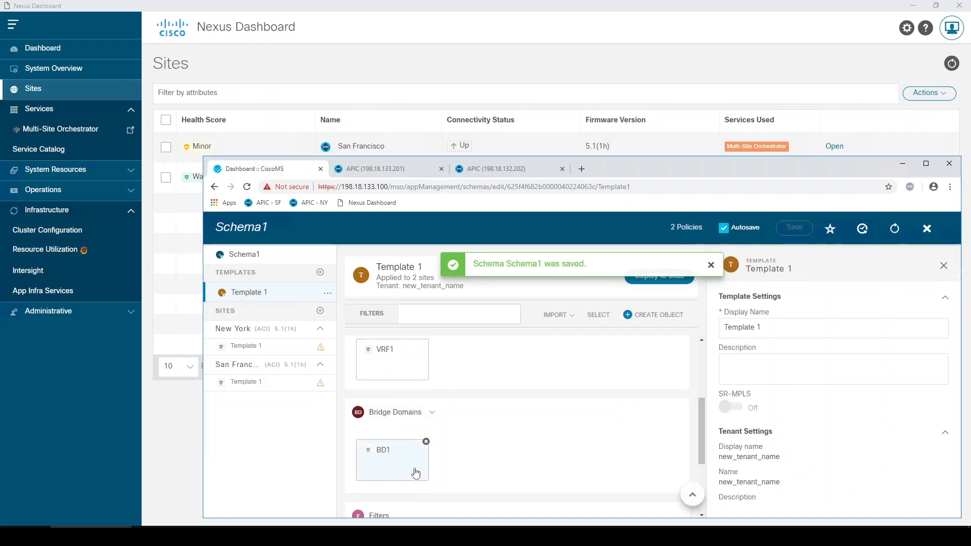
- Examine the local relationship between BD1 and VRF1, and review VRF1's on-premises properties
click(398, 461)
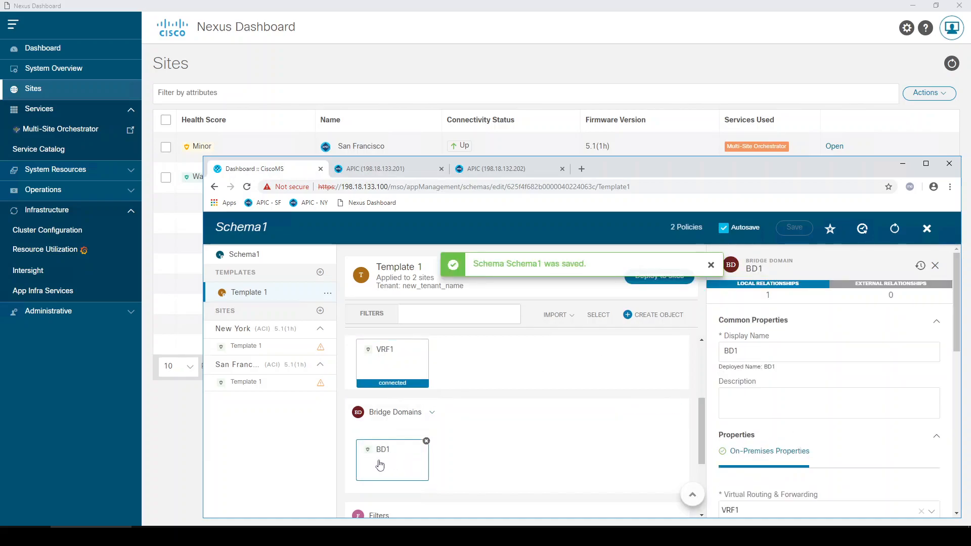
click(392, 360)
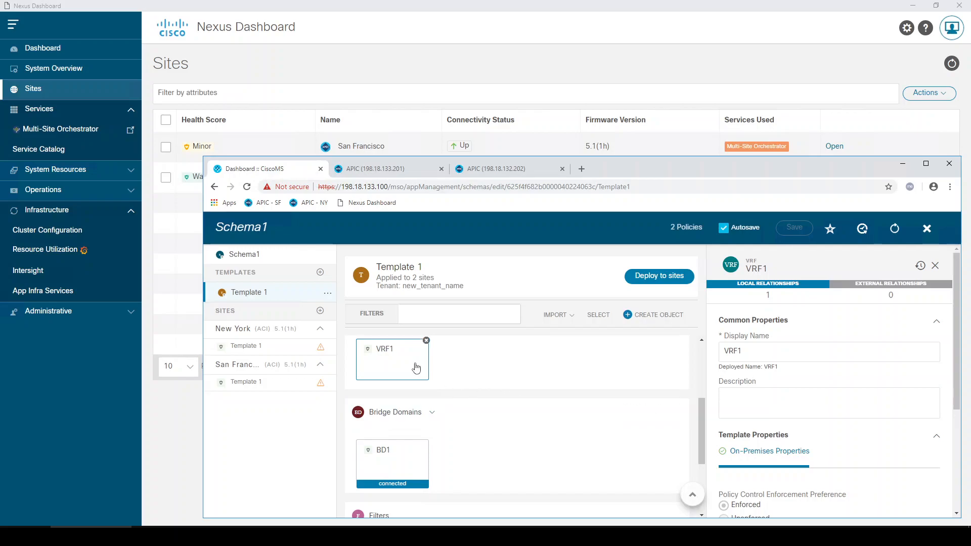
click(935, 265)
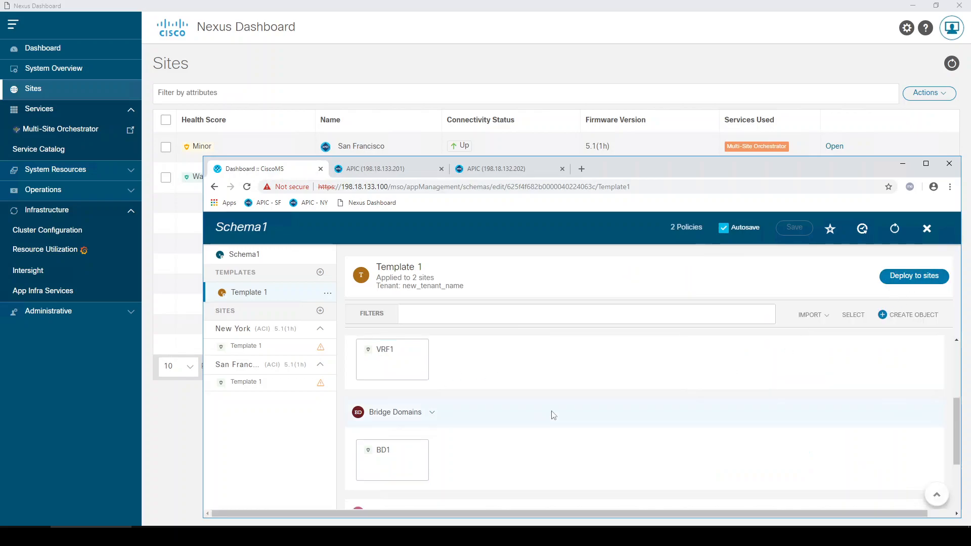
click(393, 372)
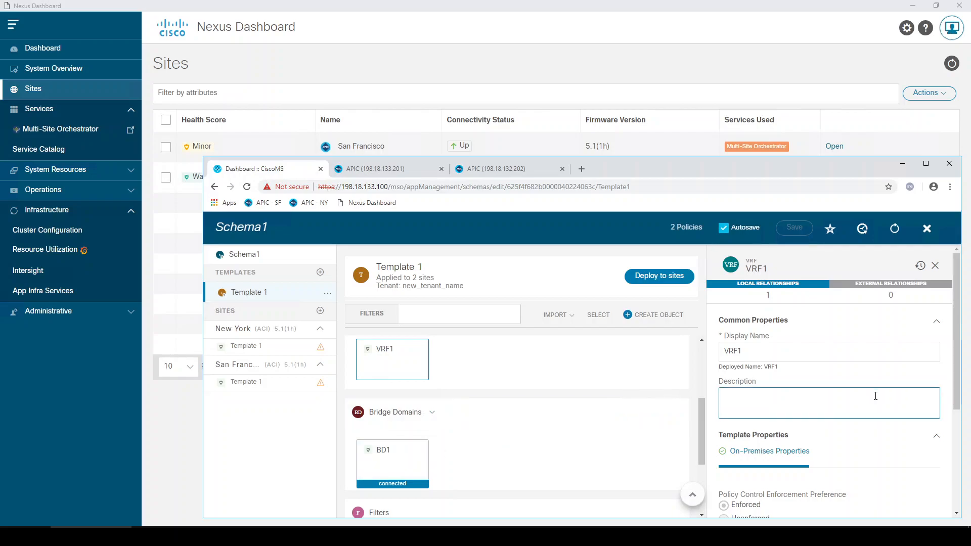
scroll(874, 400, down, 3)
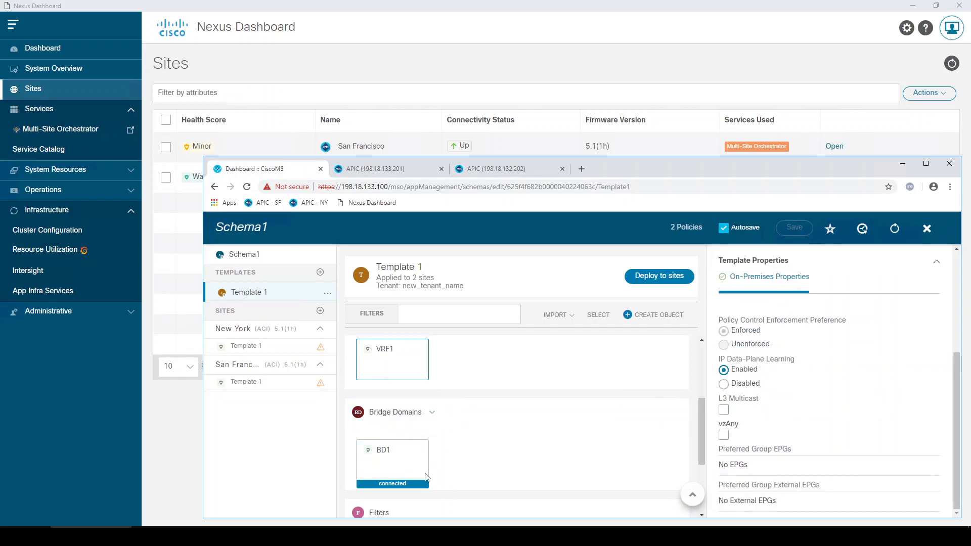
- Add a subnet with gateway IP 10.10.10.1/24 to bridge domain BD1 and save Schema1
click(378, 474)
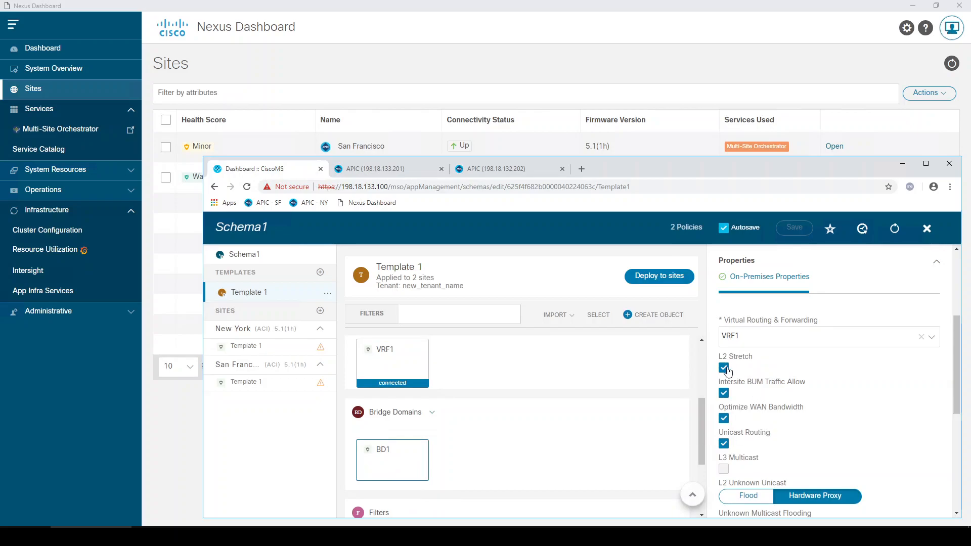
scroll(776, 388, down, 2)
scroll(777, 388, down, 3)
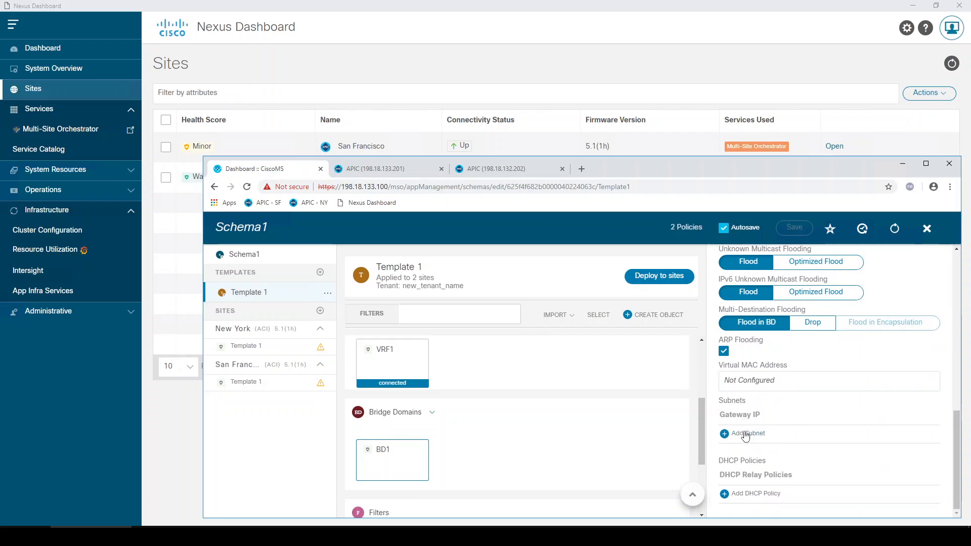
click(481, 315)
text(10.10.10.1/204)
key(BackSpace)
key(BackSpace)
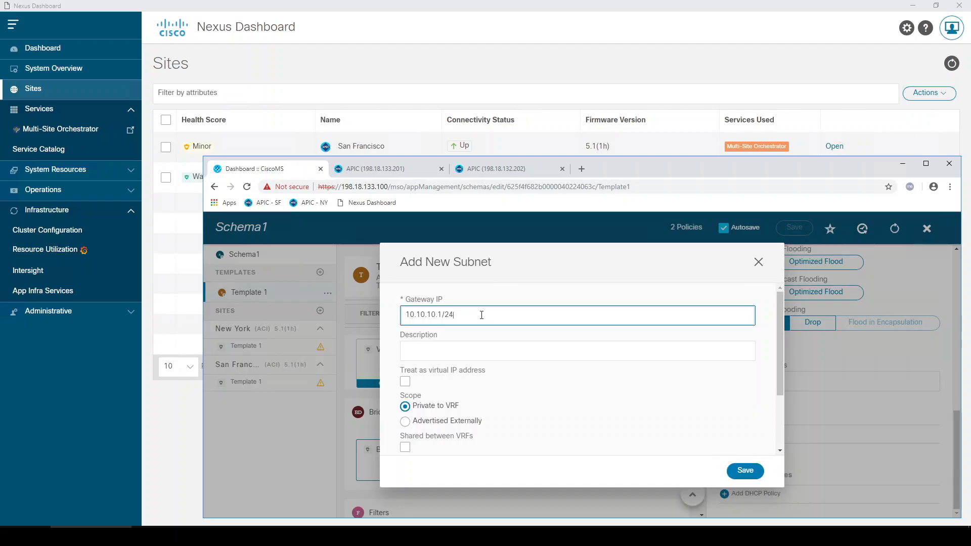
click(745, 470)
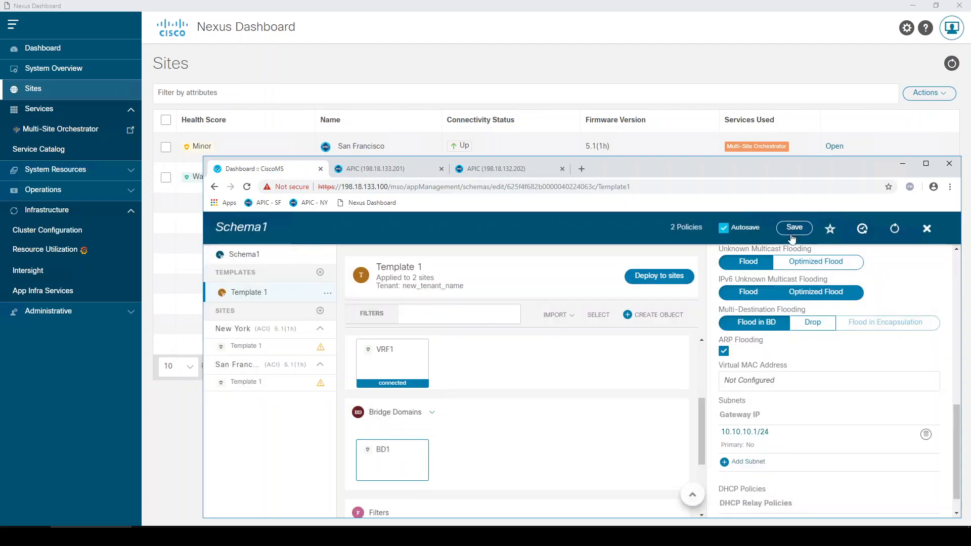
click(792, 228)
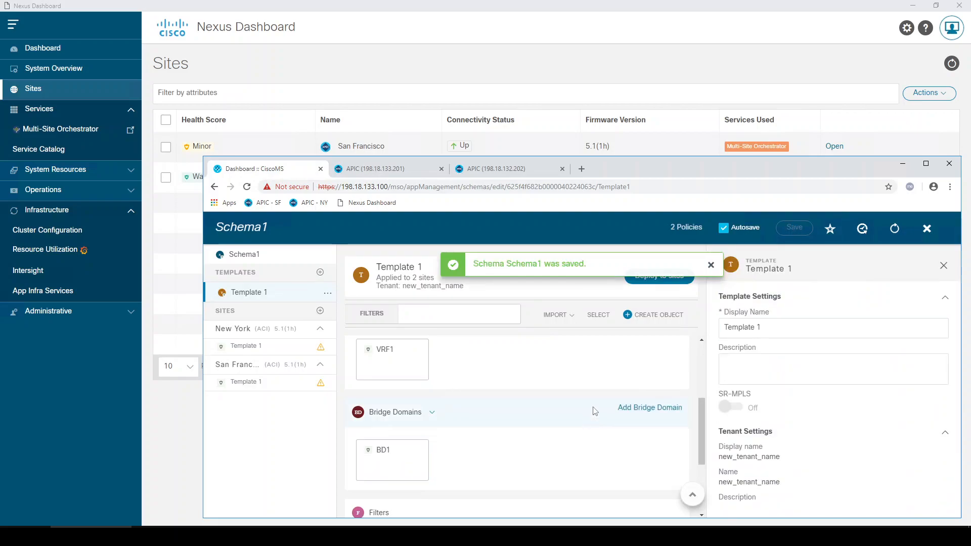
click(710, 264)
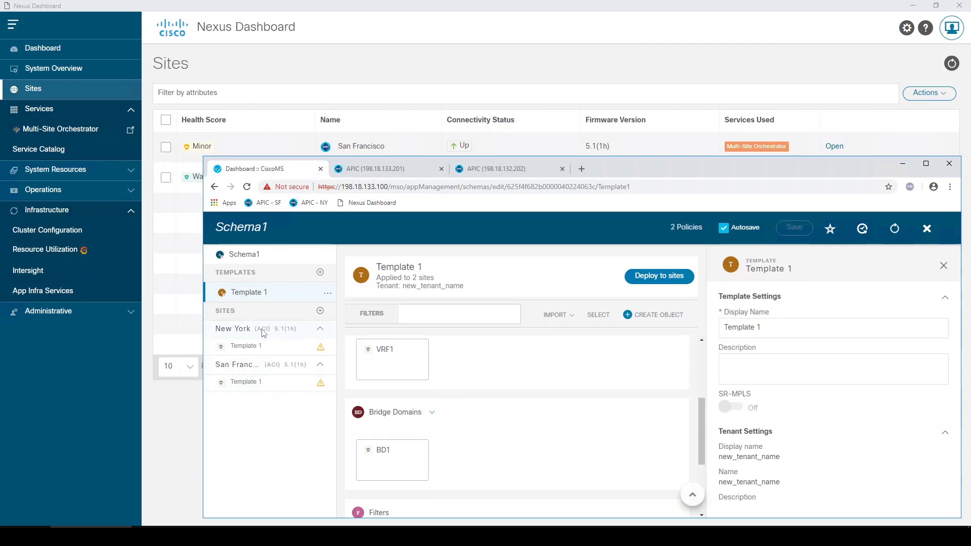
- Review the available actions and the configuration/deployment status of Template 1 under the New York site
click(260, 349)
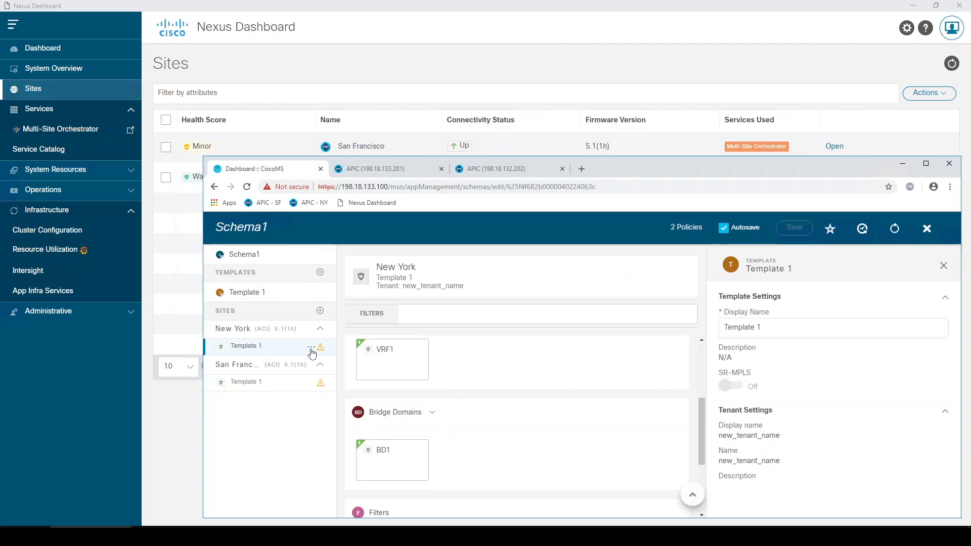
drag(222, 329, 253, 336)
click(252, 335)
click(313, 349)
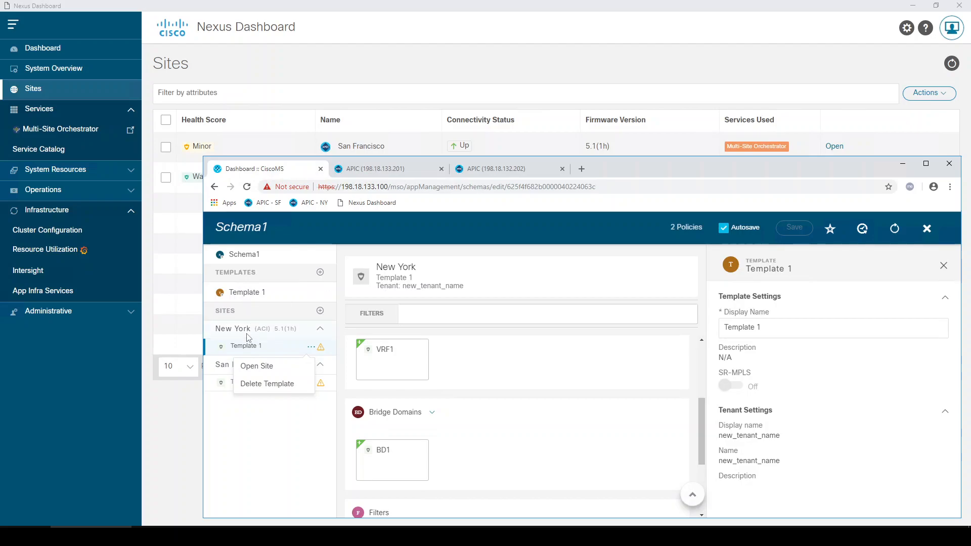
click(283, 482)
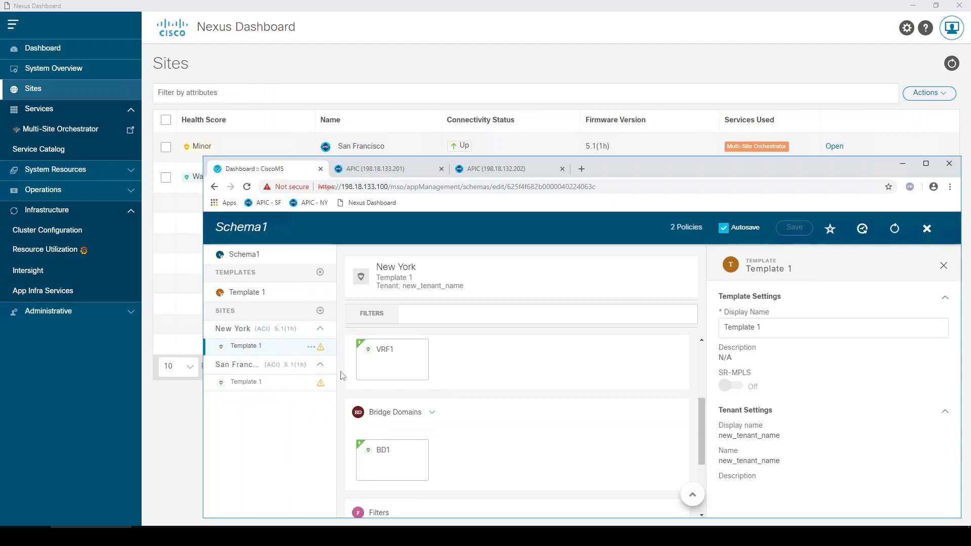
mouse_move(321, 354)
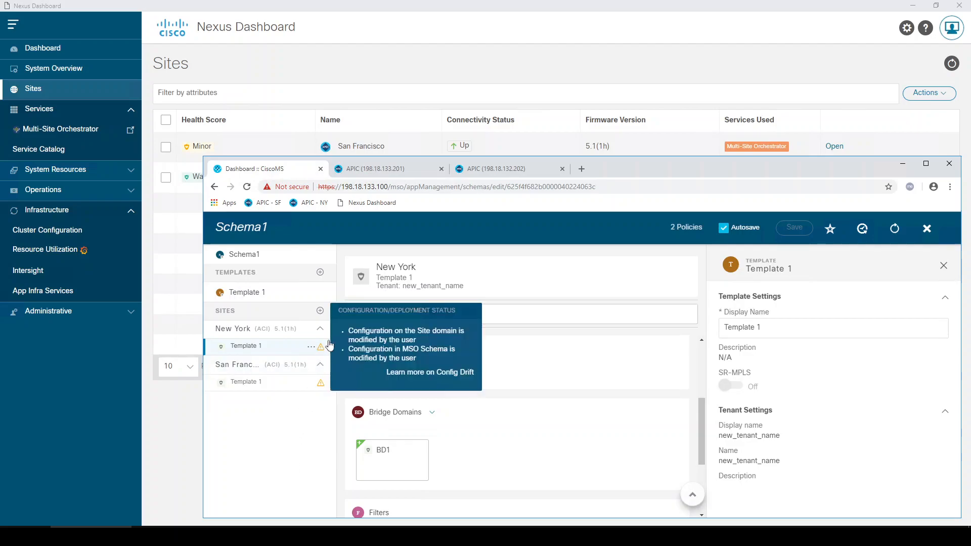
- Deploy Template 1 to both sites after reviewing the planned BD1 and VRF1 changes
click(282, 295)
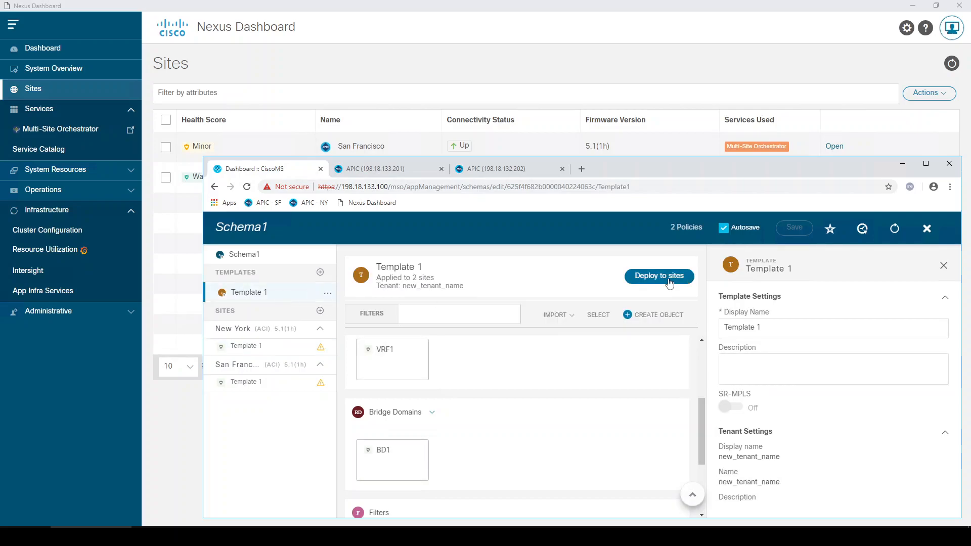
click(670, 283)
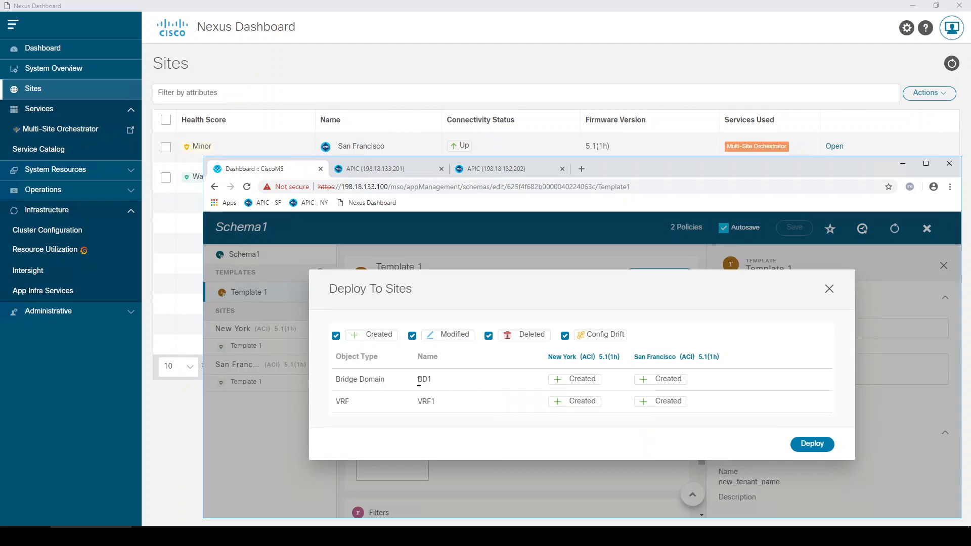
drag(420, 402, 450, 404)
mouse_move(574, 365)
drag(420, 379, 433, 383)
click(813, 444)
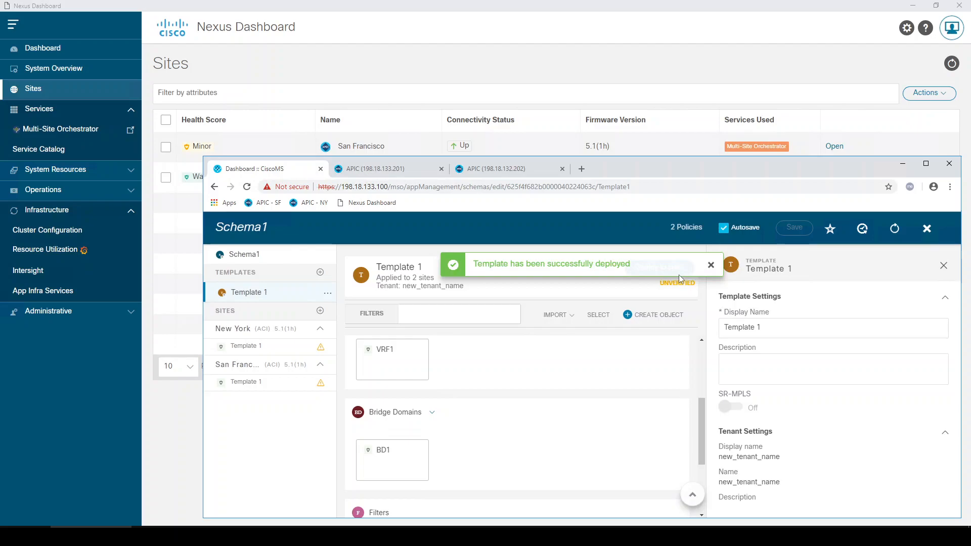
click(710, 265)
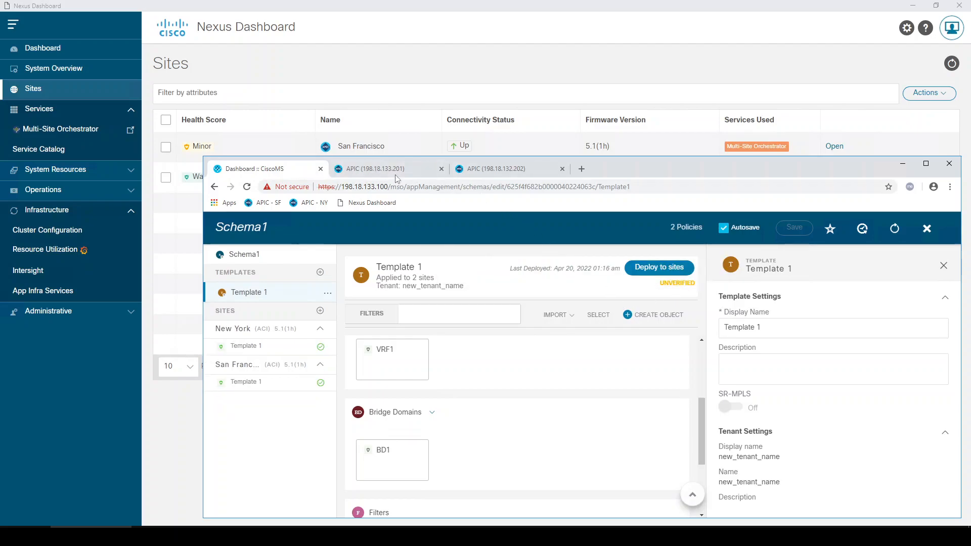
- Switch to the San Francisco APIC and examine the bridge domain BD1 and its subnets under new_tenant_name
click(375, 168)
click(233, 400)
click(231, 386)
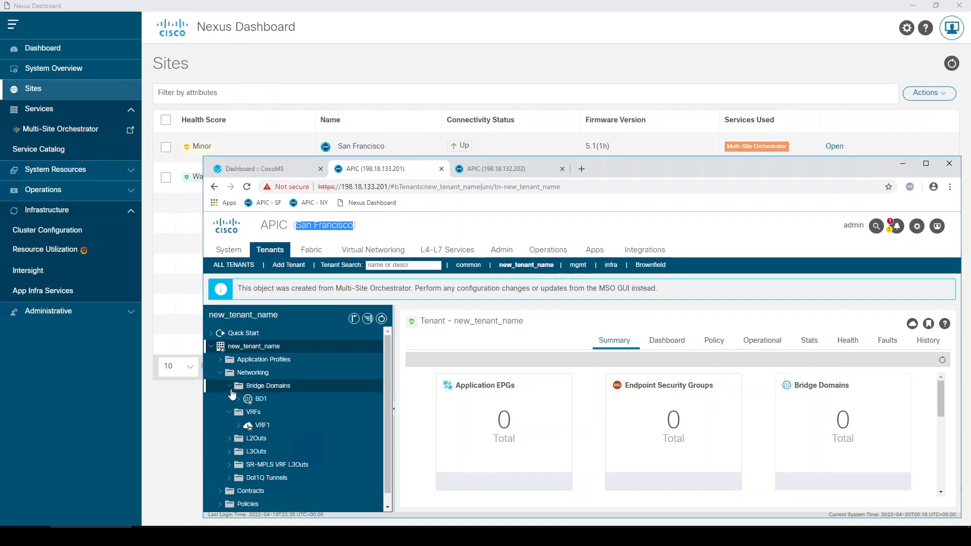
click(239, 399)
click(248, 425)
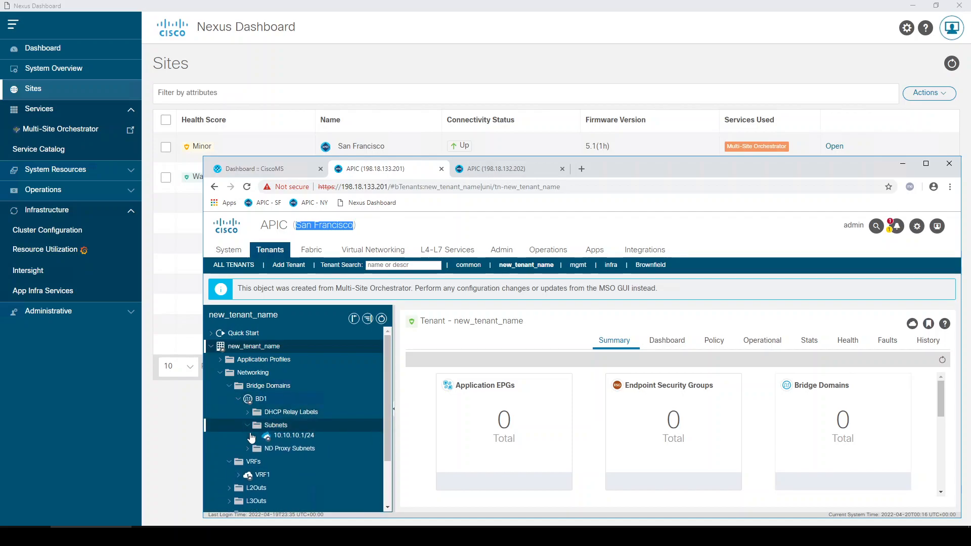
click(294, 438)
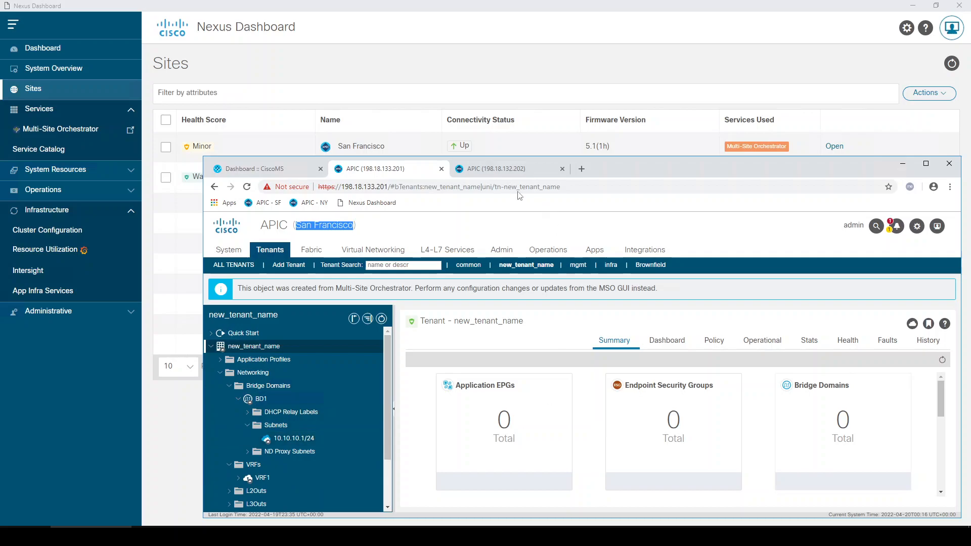
- Switch to the New York APIC and examine the bridge domain BD1 and its subnets under new_tenant_name
click(497, 173)
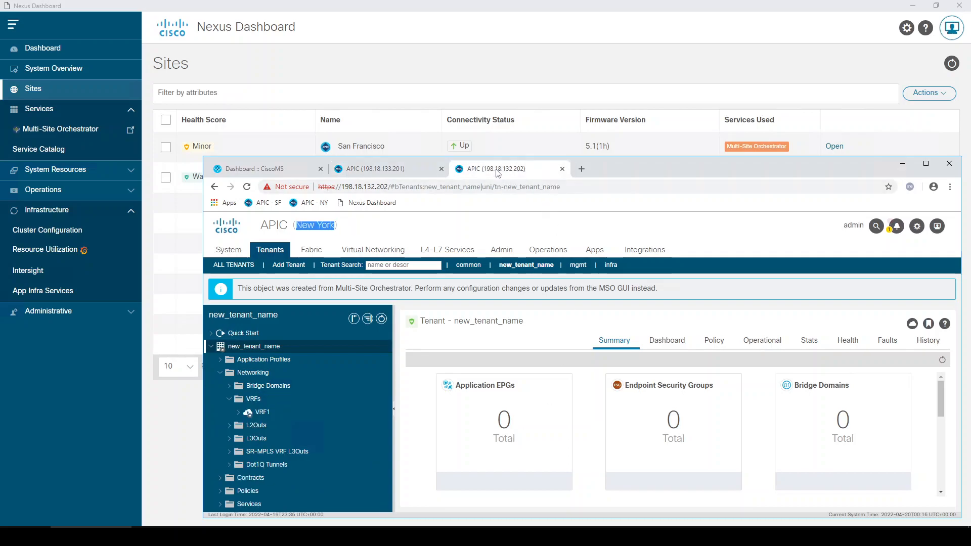
click(236, 389)
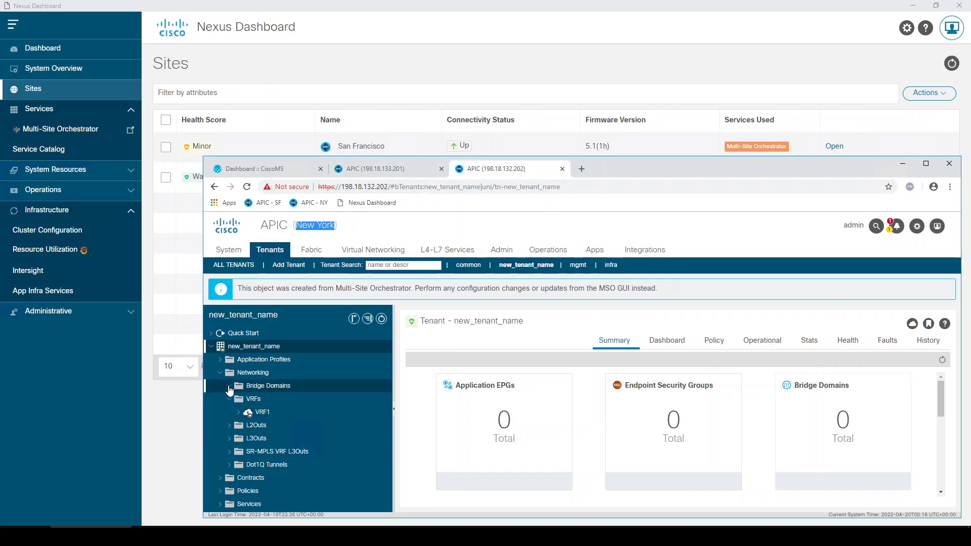
click(236, 389)
click(238, 399)
click(247, 426)
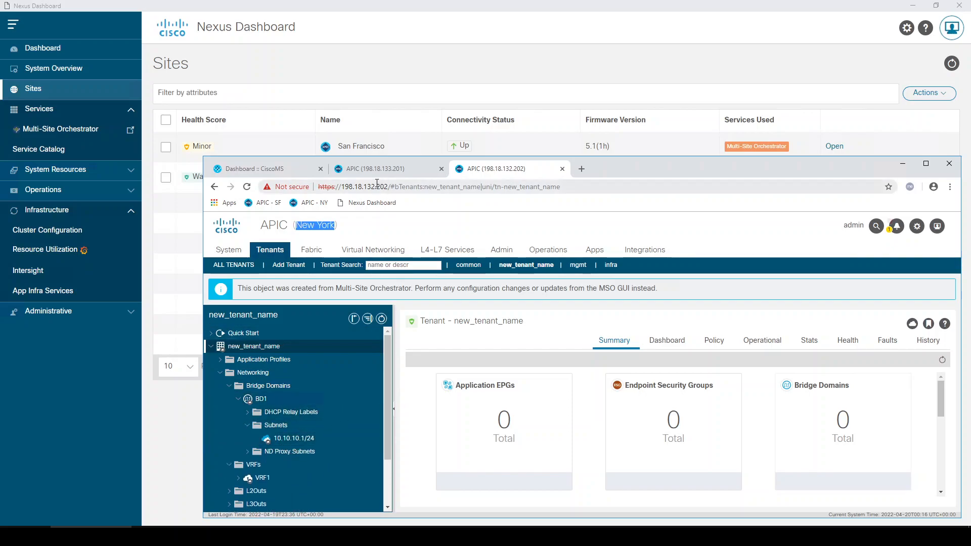
- Return to Multi-Site Orchestrator, reopen Schema1, and undeploy Template 1 from the New York site
click(296, 173)
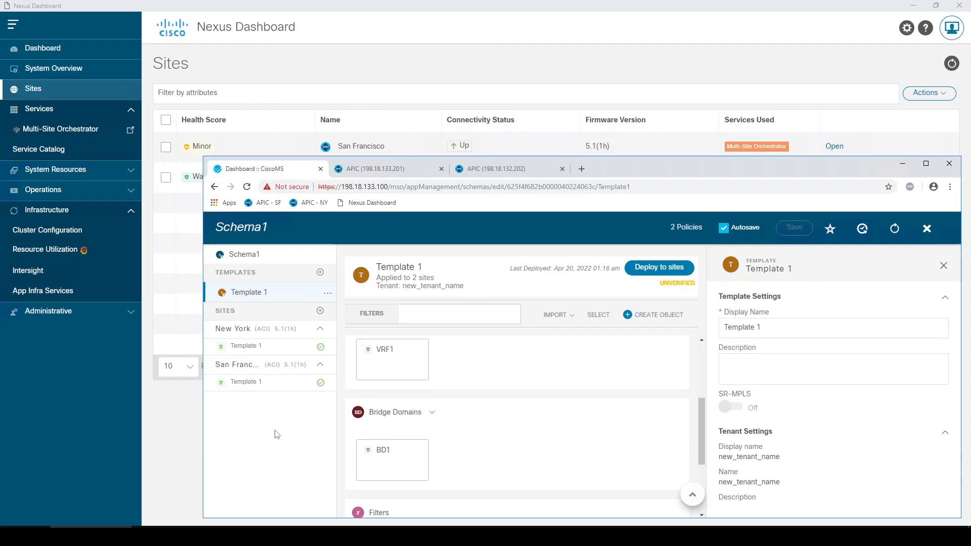
click(930, 233)
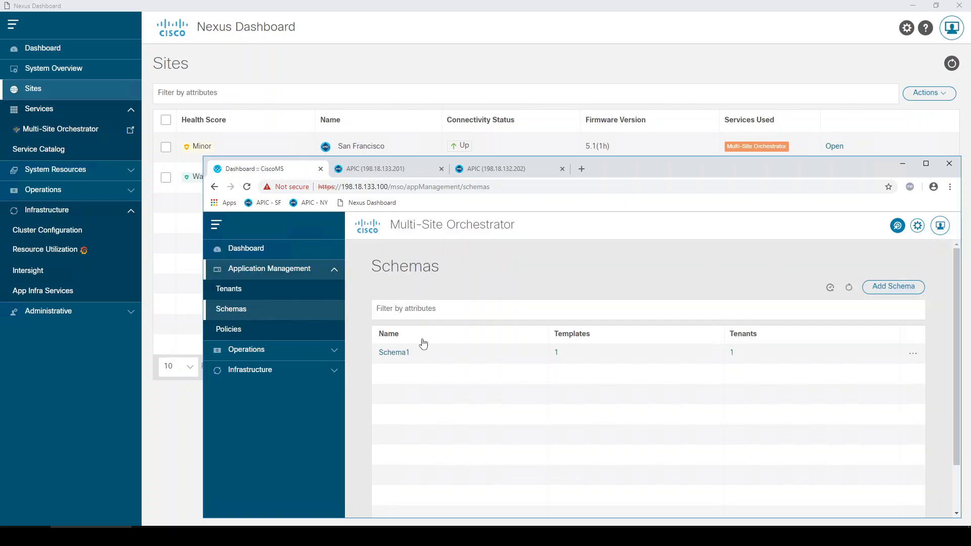
click(397, 354)
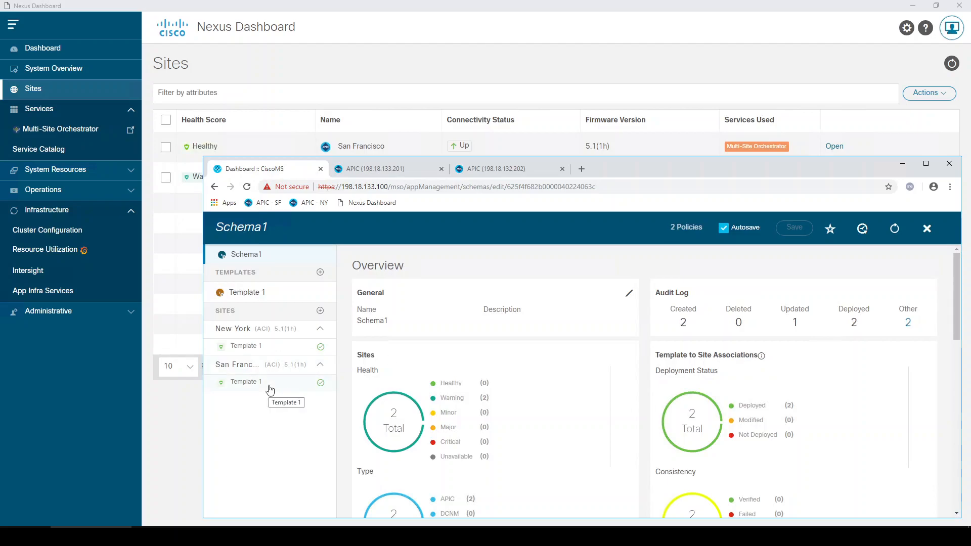
click(264, 346)
click(308, 348)
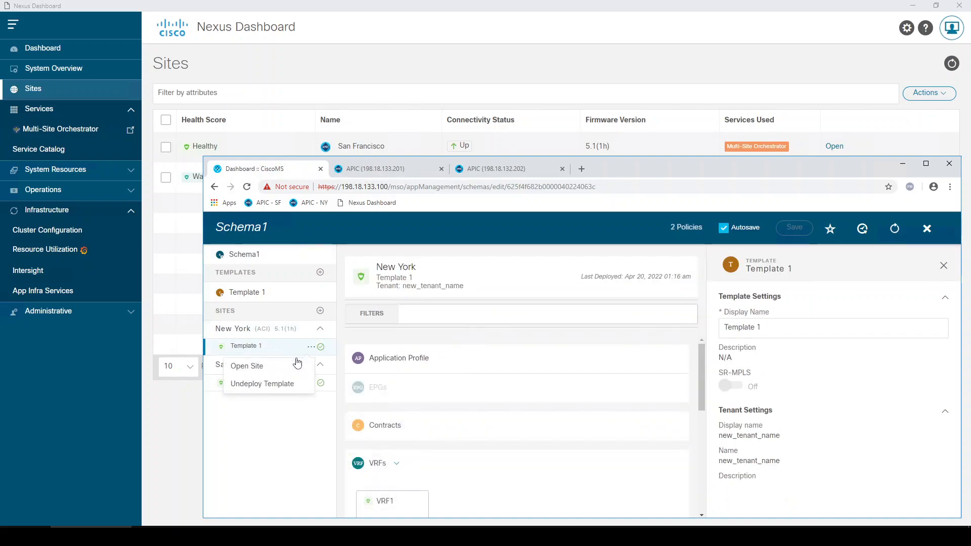
click(314, 383)
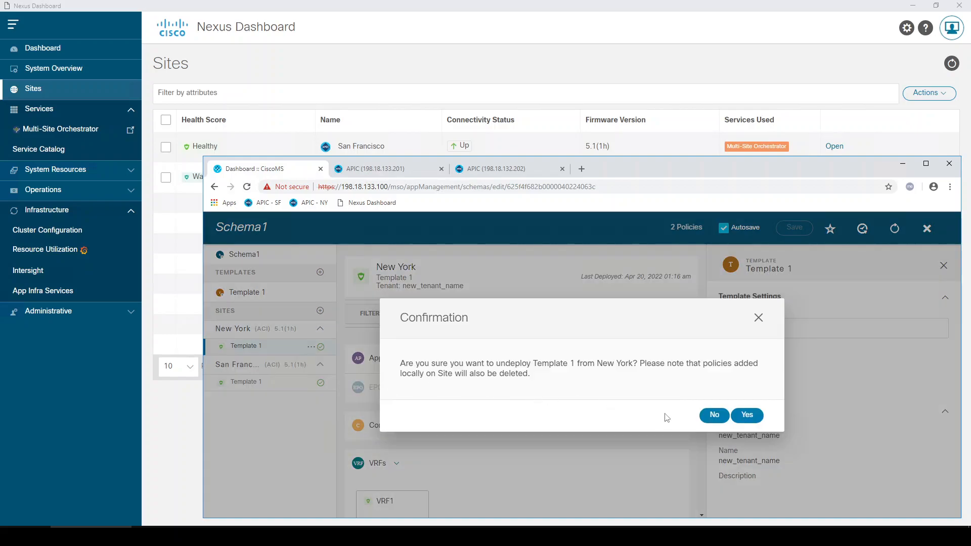
click(747, 415)
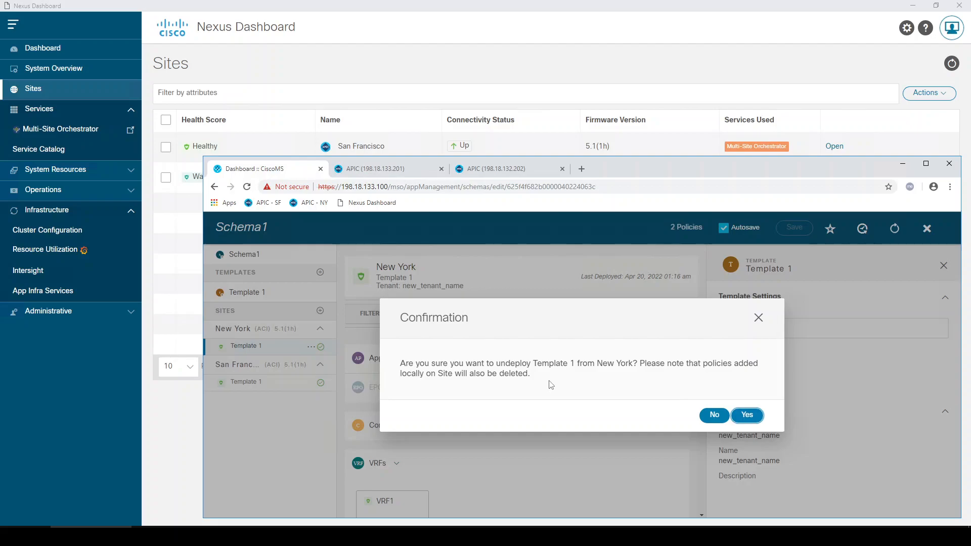
click(739, 415)
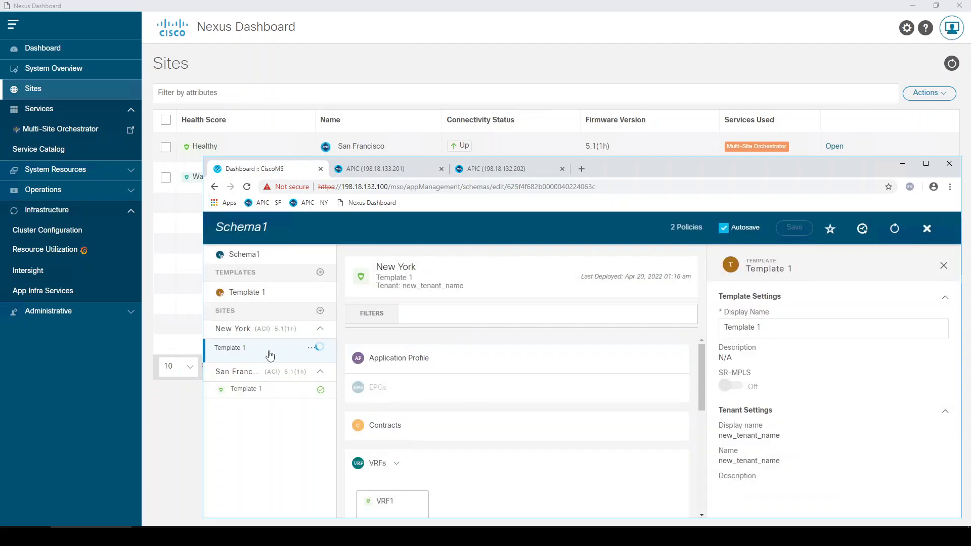
- Compare the bridge domains and VRFs of new_tenant_name on the New York and San Francisco APICs
click(511, 171)
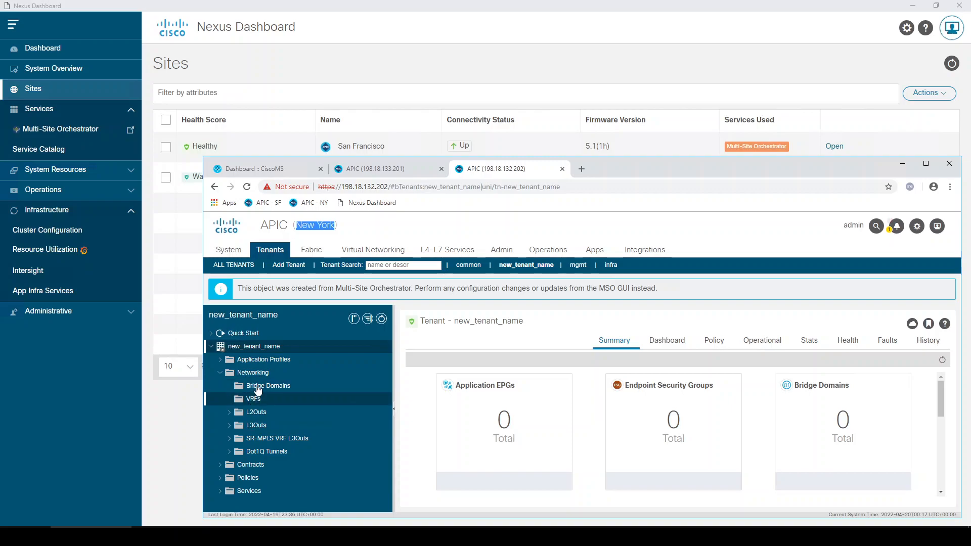
click(374, 170)
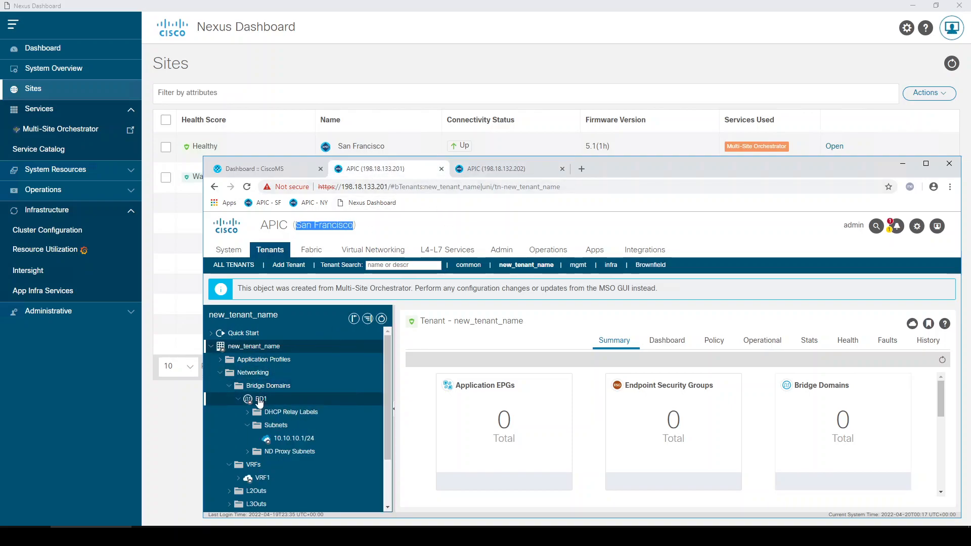
click(272, 169)
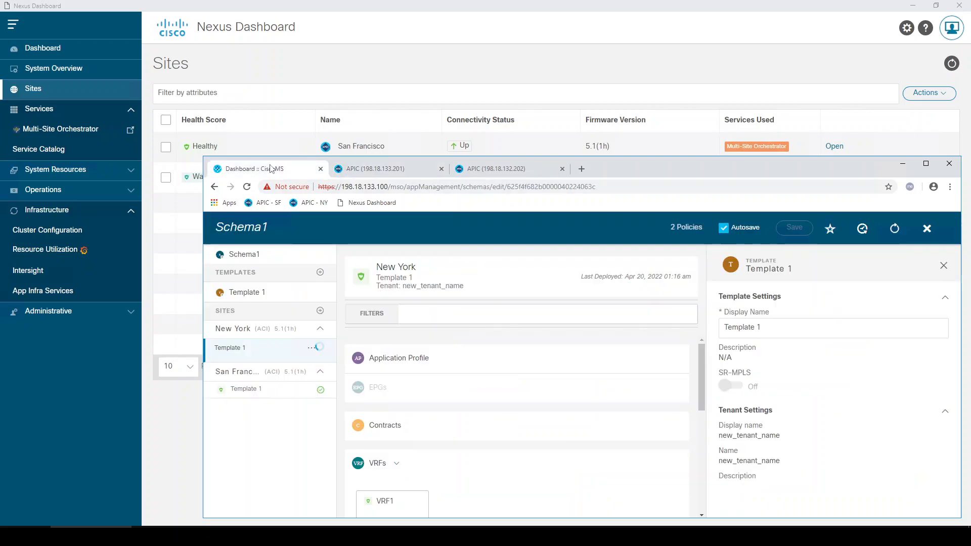
- Undeploy Template 1 from the San Francisco site and accept the confirmation
click(306, 393)
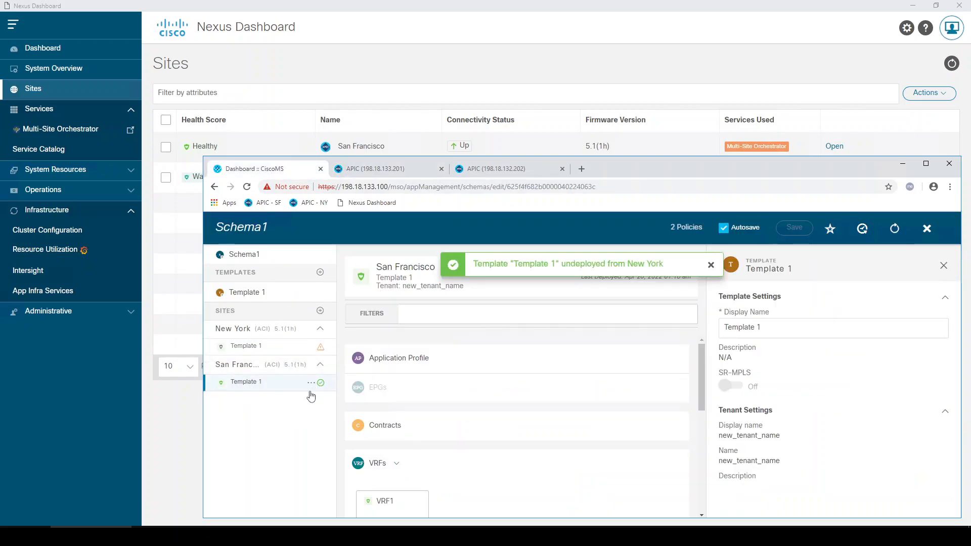
click(311, 383)
click(278, 420)
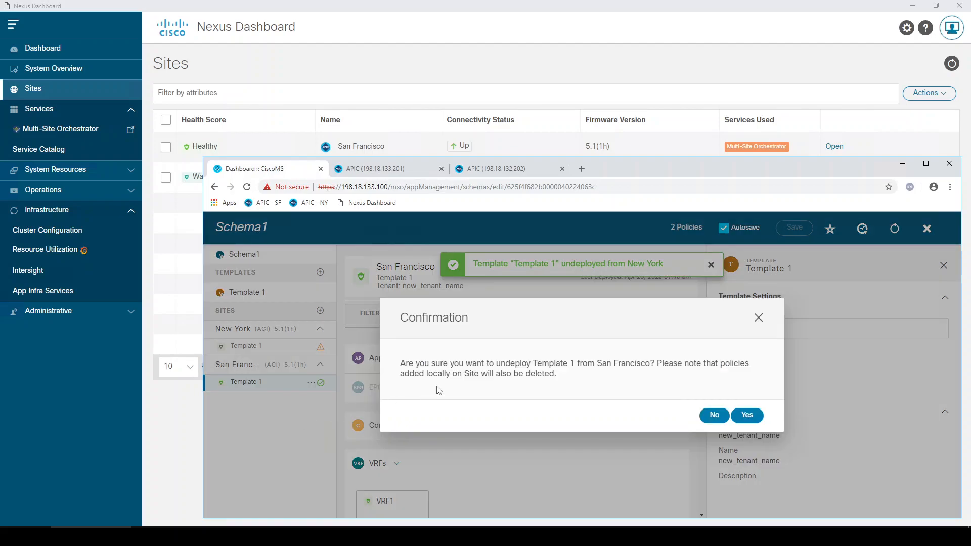
click(746, 415)
- Check the tenant's networking objects on the San Francisco APIC, and return to Template 1 in Multi-Site Orchestrator
click(362, 167)
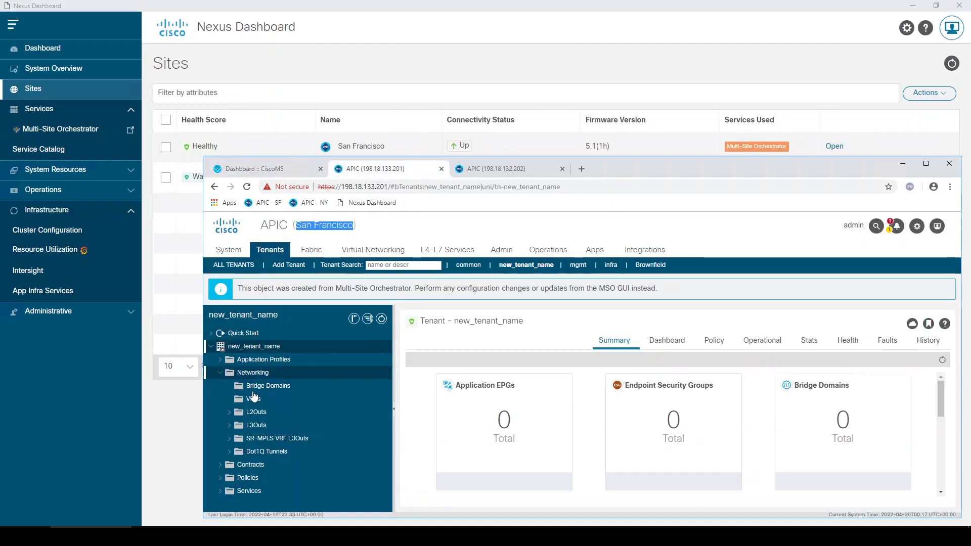
click(281, 169)
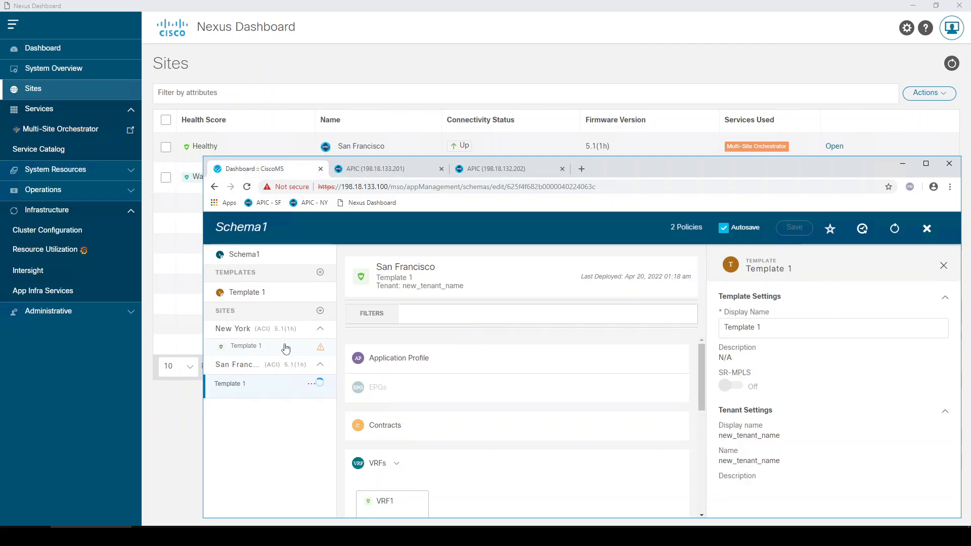
click(280, 297)
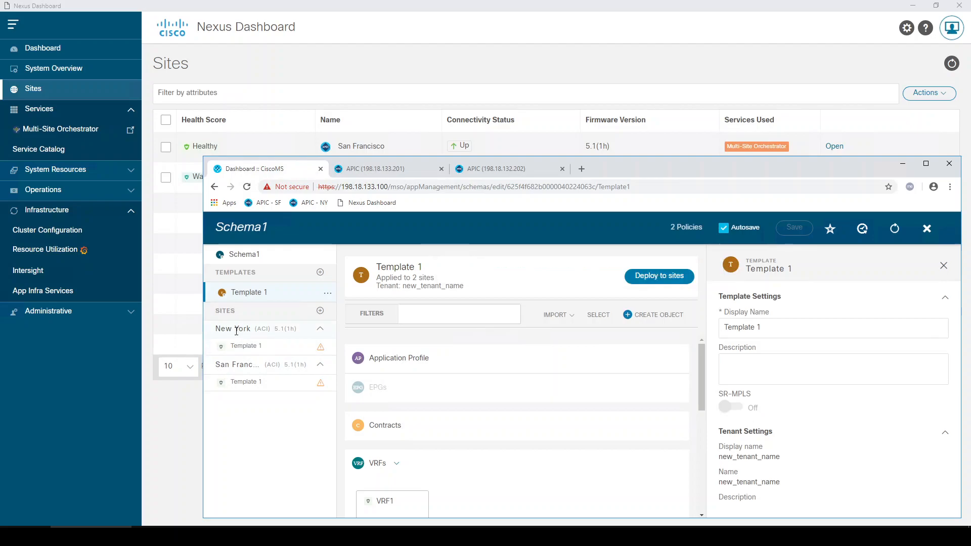
- Delete Template 1 from the New York site in Schema1 and accept removing the association
click(328, 294)
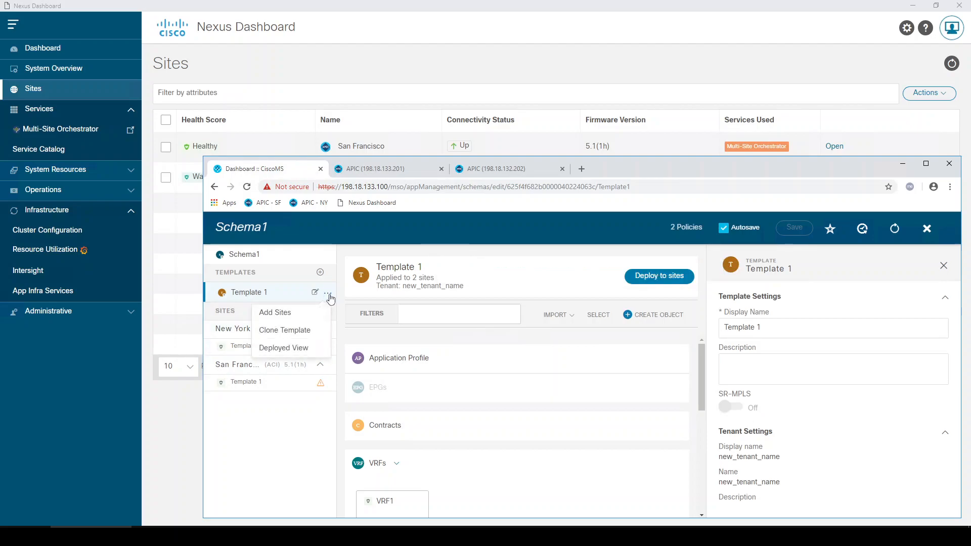
click(264, 459)
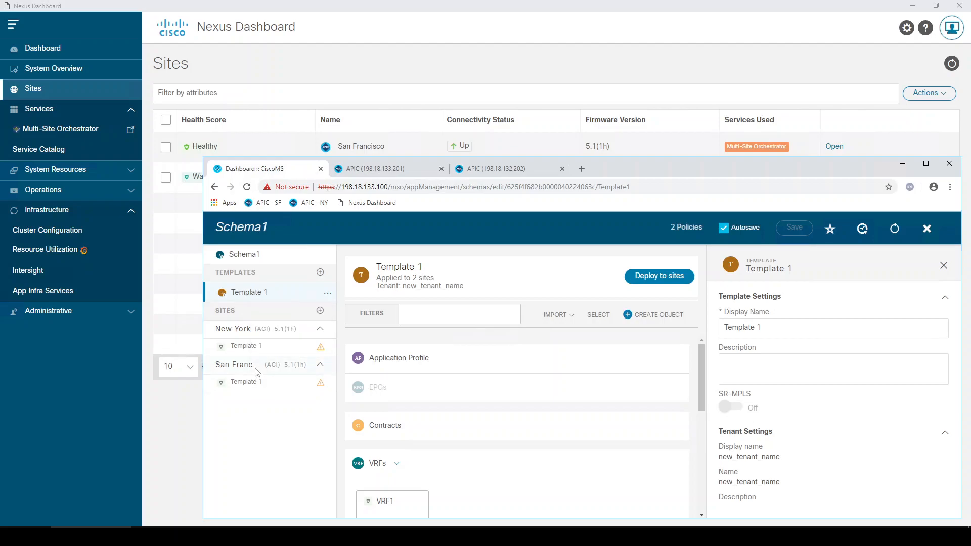
click(255, 347)
click(311, 347)
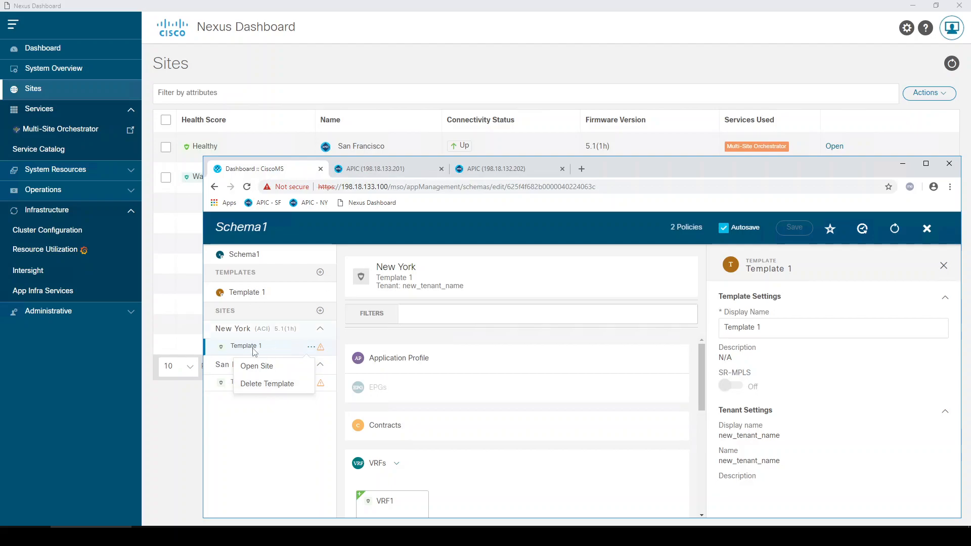
click(261, 388)
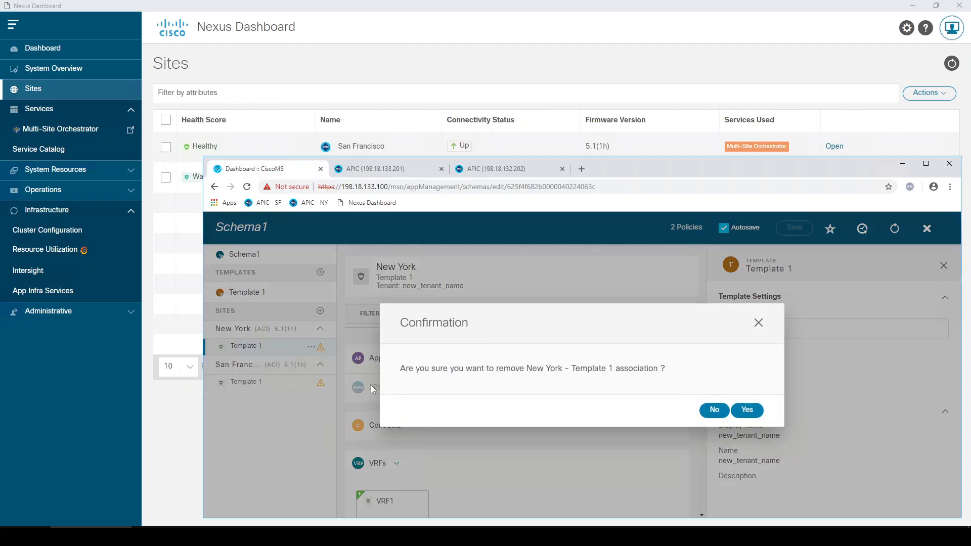
click(747, 409)
- Delete Template 1 from the San Francisco site, accept removing the association, and save and close Schema1
click(291, 353)
click(311, 347)
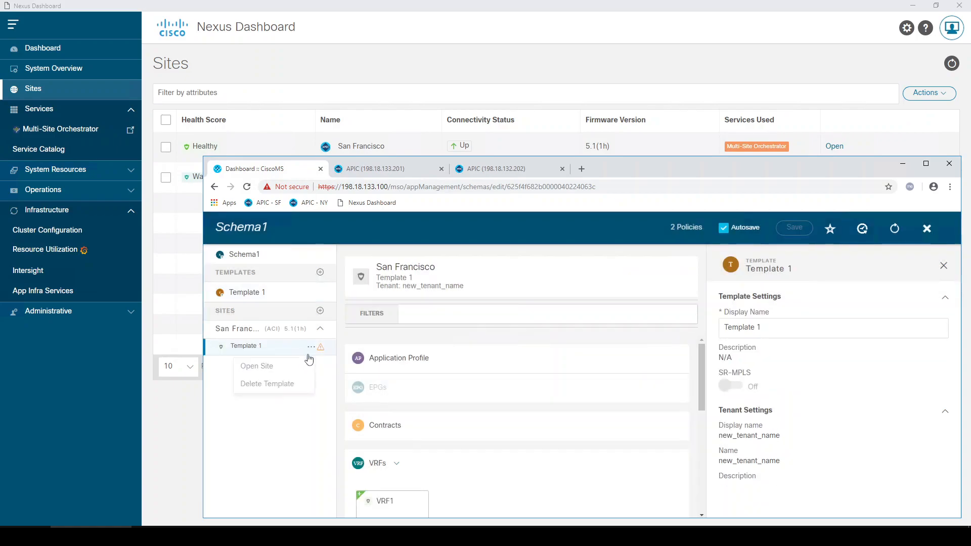
click(303, 384)
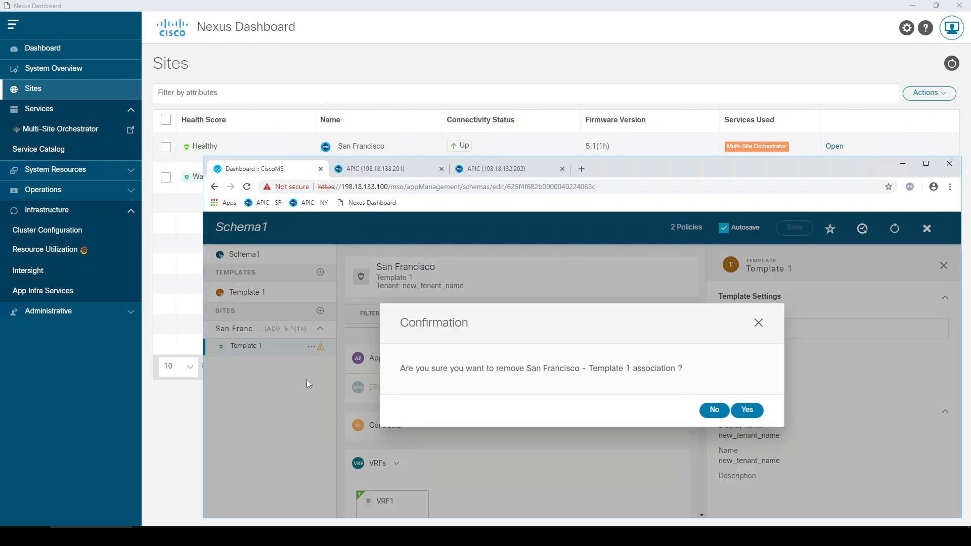
click(747, 411)
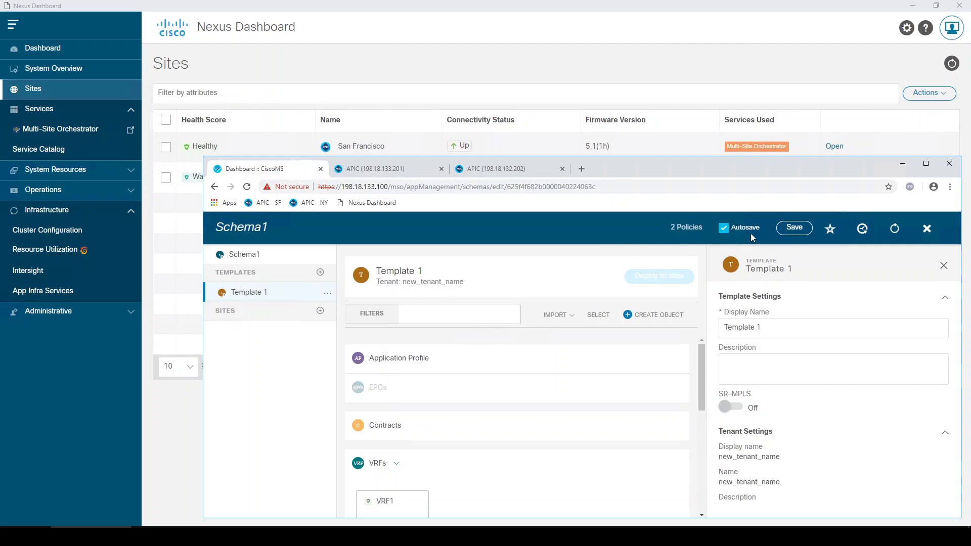
click(793, 228)
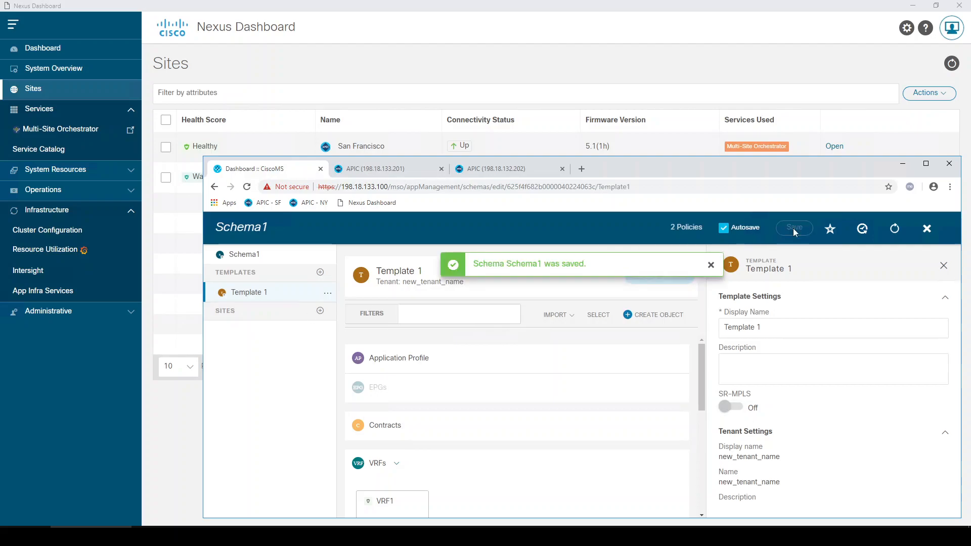
click(926, 230)
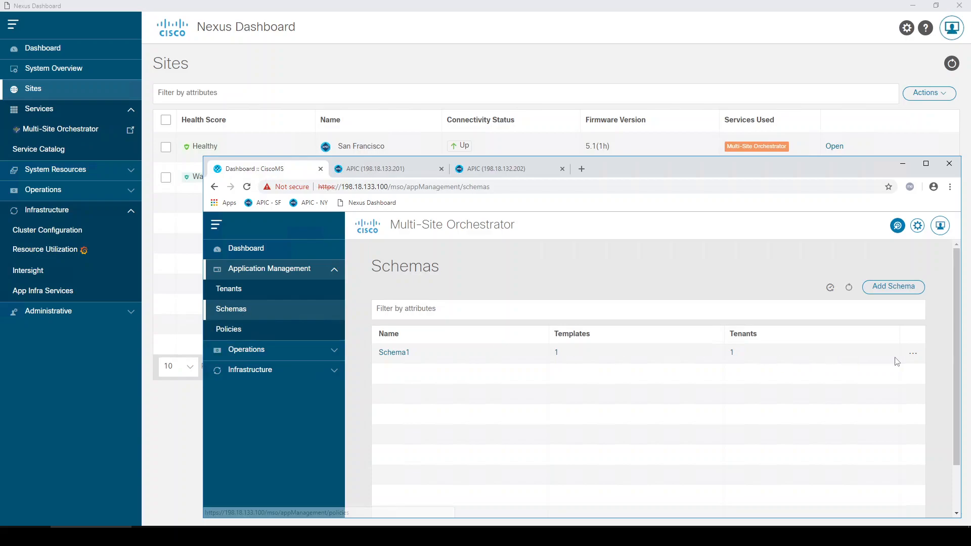
- Open the tenant new_tenant_name for editing, review its general settings and associated sites and users, and close it unchanged
click(913, 355)
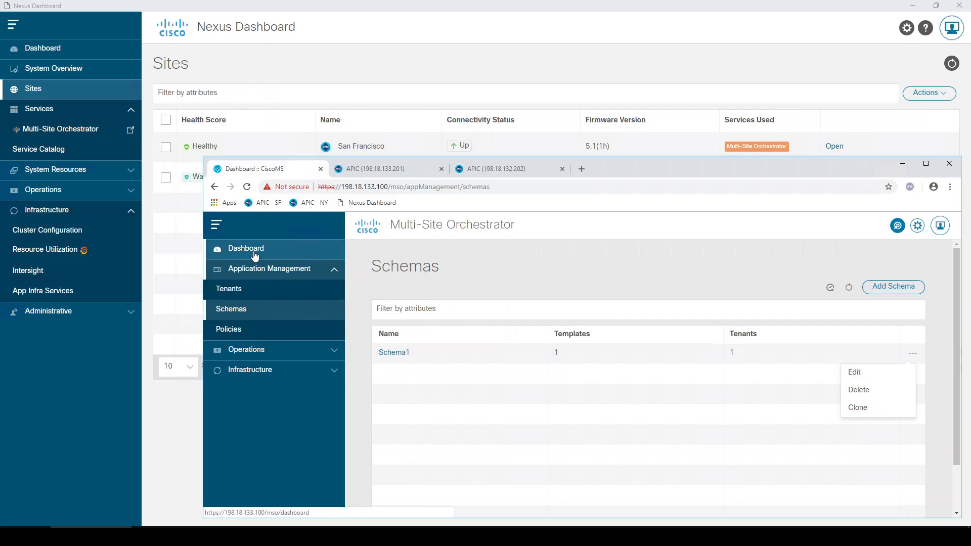
click(248, 289)
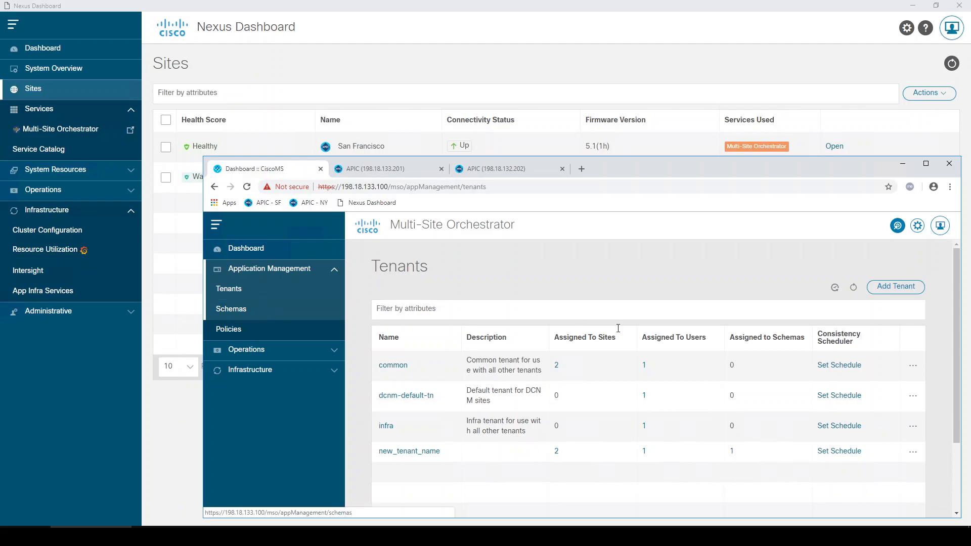
click(912, 452)
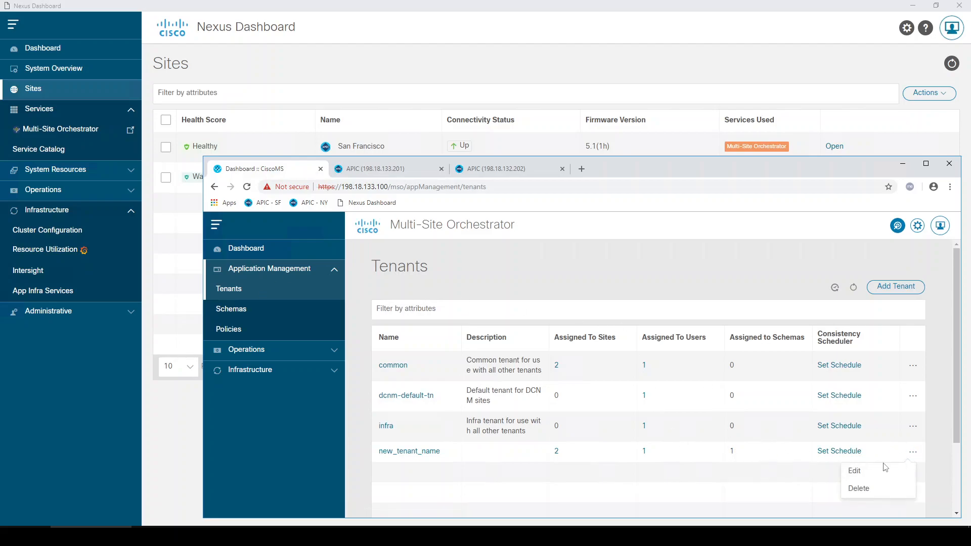
click(855, 471)
scroll(481, 403, down, 9)
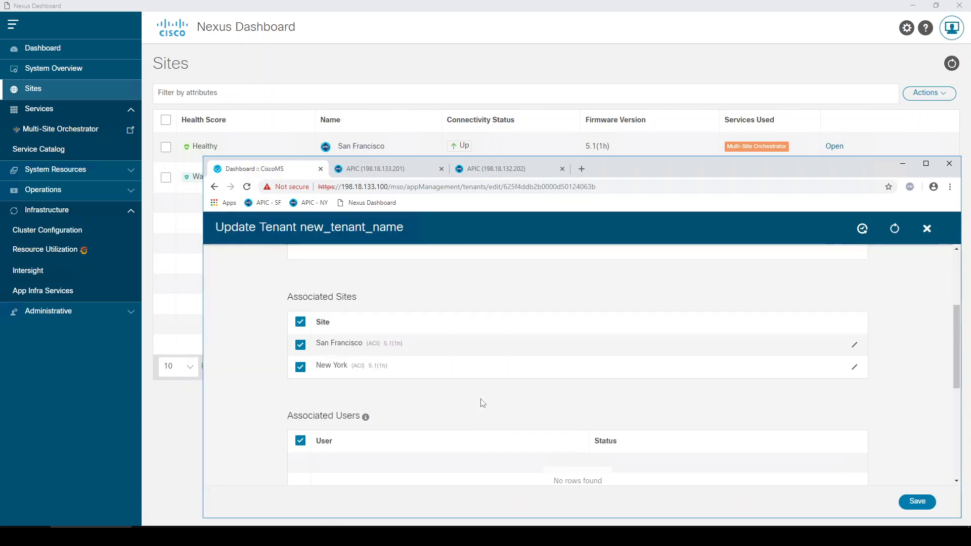
scroll(482, 403, down, 1)
scroll(481, 403, up, 4)
scroll(483, 399, down, 4)
scroll(483, 400, up, 10)
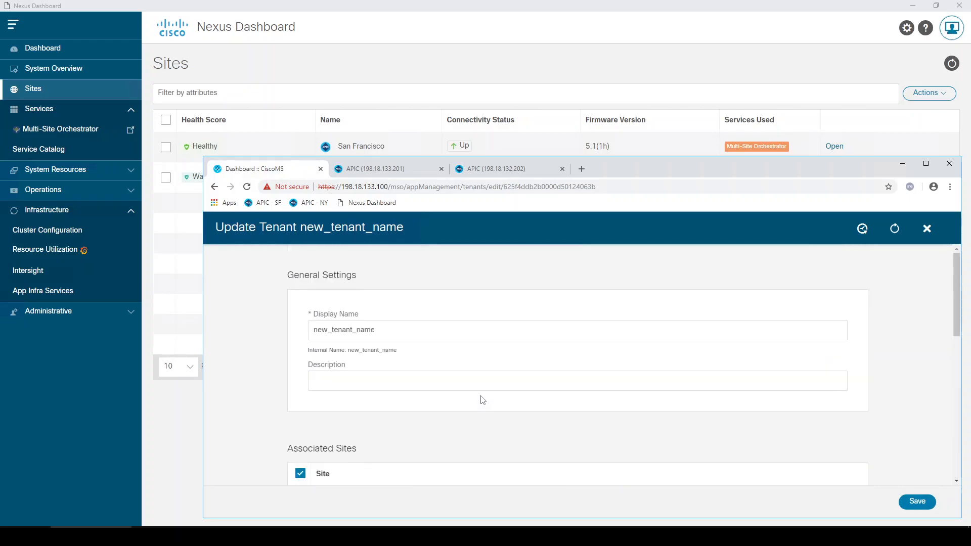
click(927, 230)
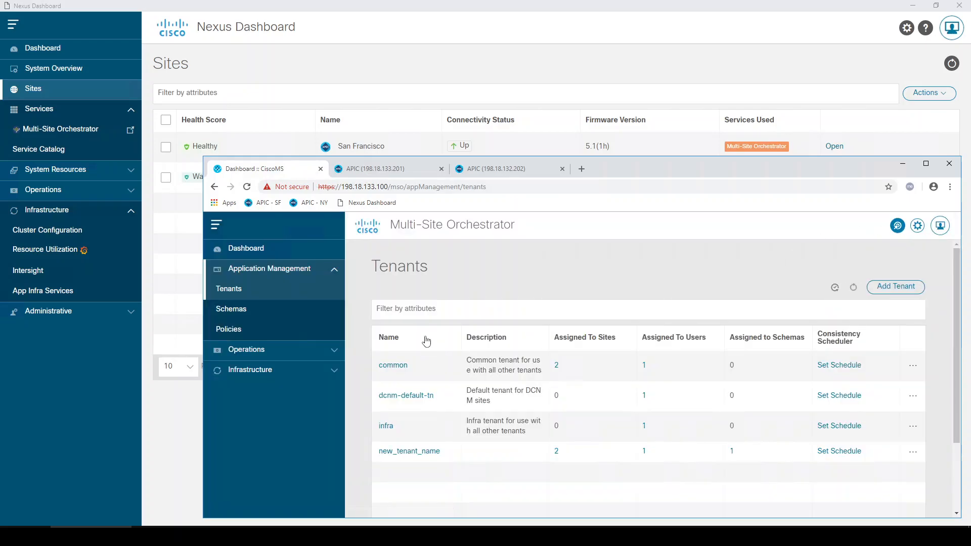
- Reopen Schema1 to review its overview and the tenant assigned to Template 1, and close the schema
click(247, 311)
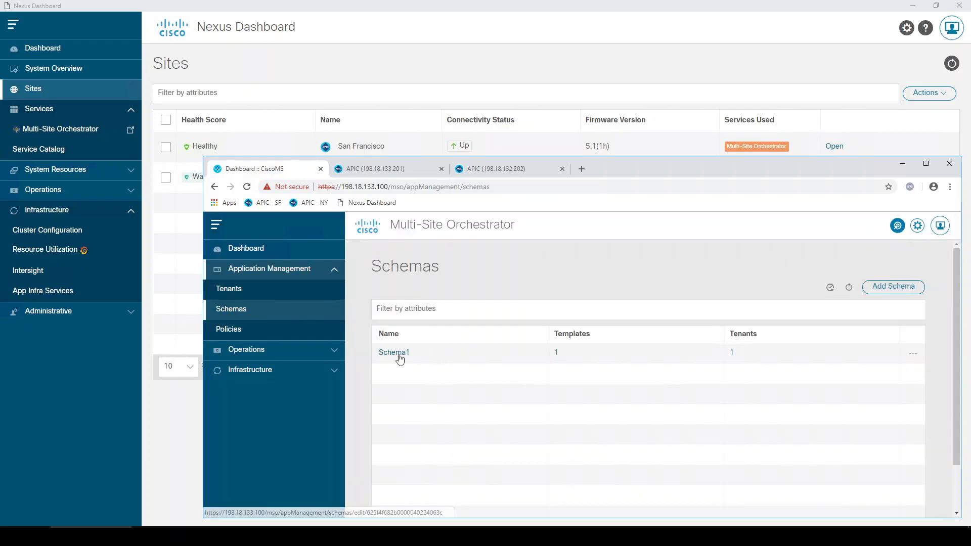
click(913, 355)
click(877, 373)
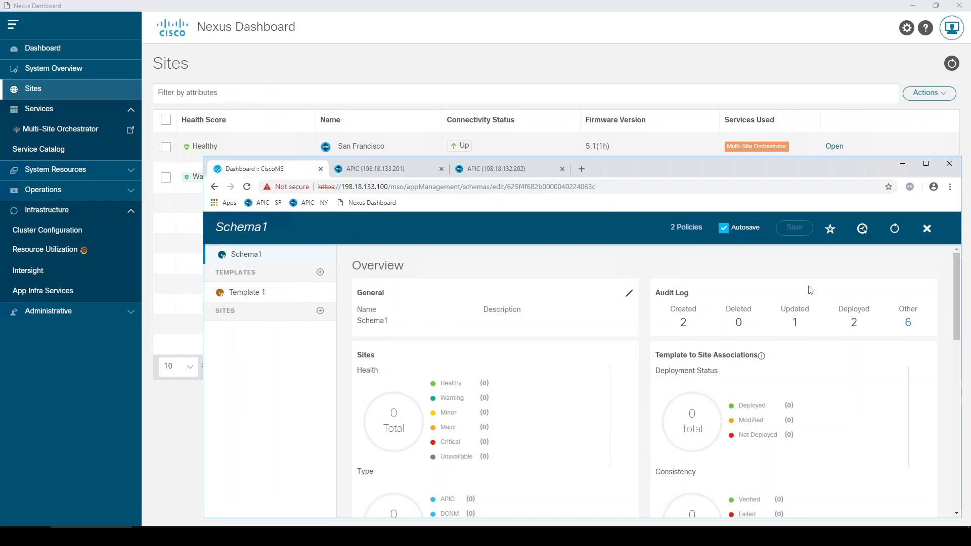
scroll(610, 300, down, 6)
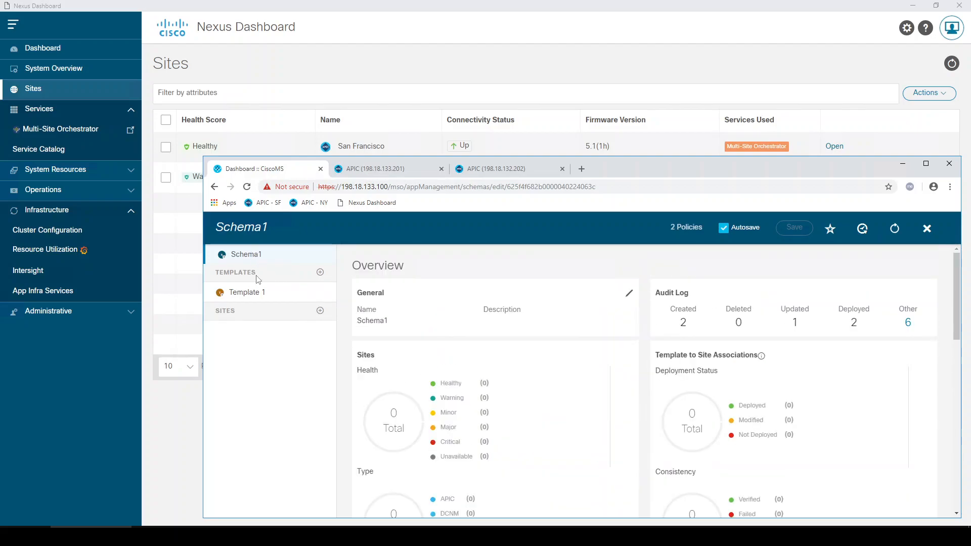
click(258, 292)
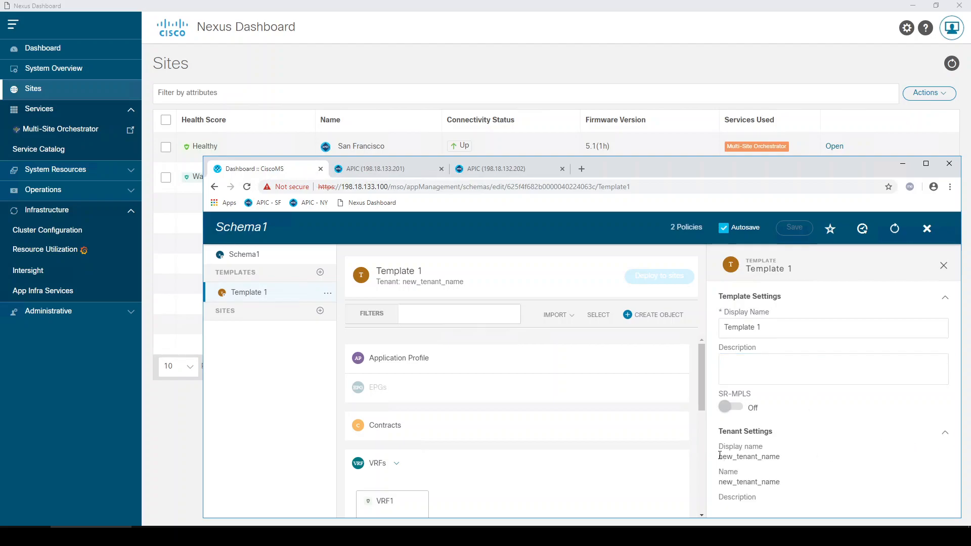
drag(720, 455, 780, 457)
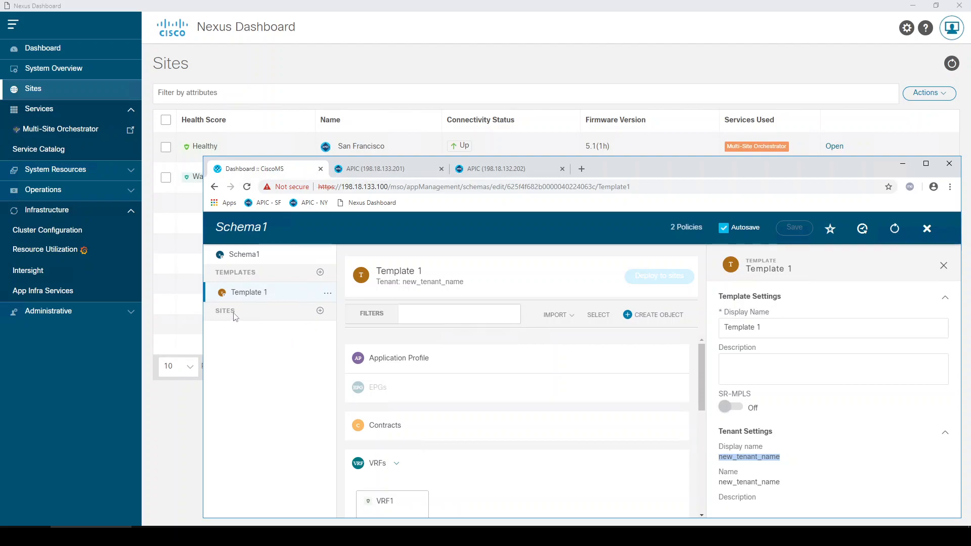
click(929, 233)
- Delete Schema1 from the list of schemas and accept the confirmation
click(913, 355)
click(864, 395)
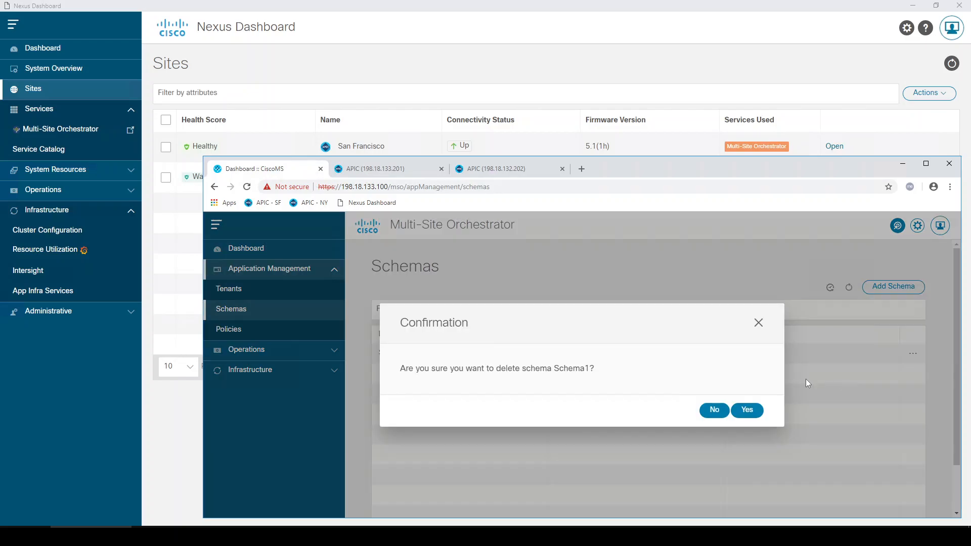
click(750, 412)
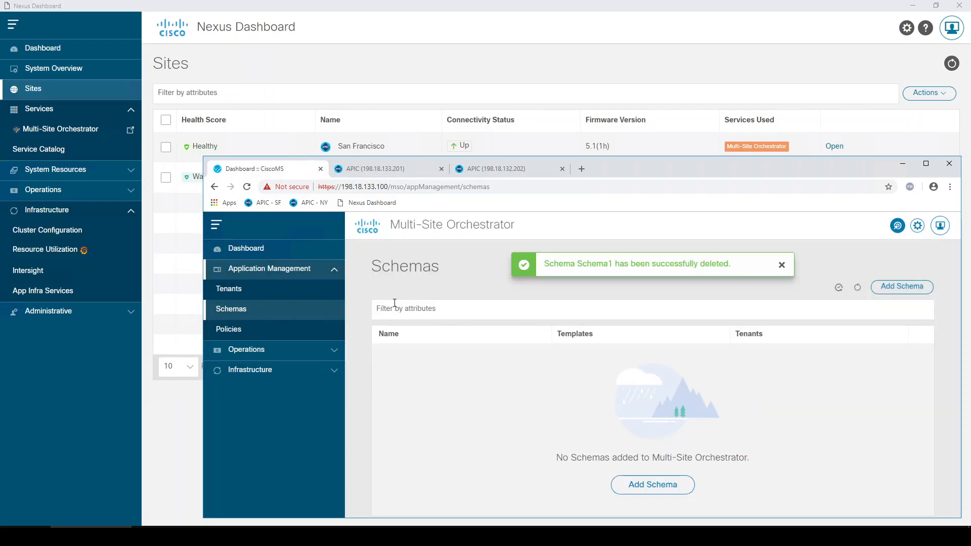
- Check the schema assignment of new_tenant_name and delete the tenant from Multi-Site Orchestrator only, without also deleting it from the APIC sites
click(275, 293)
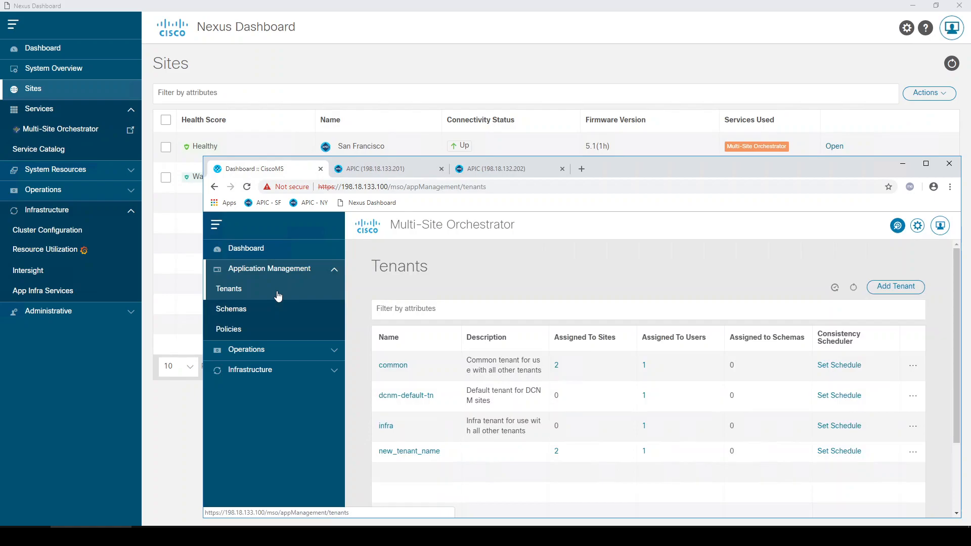
click(739, 454)
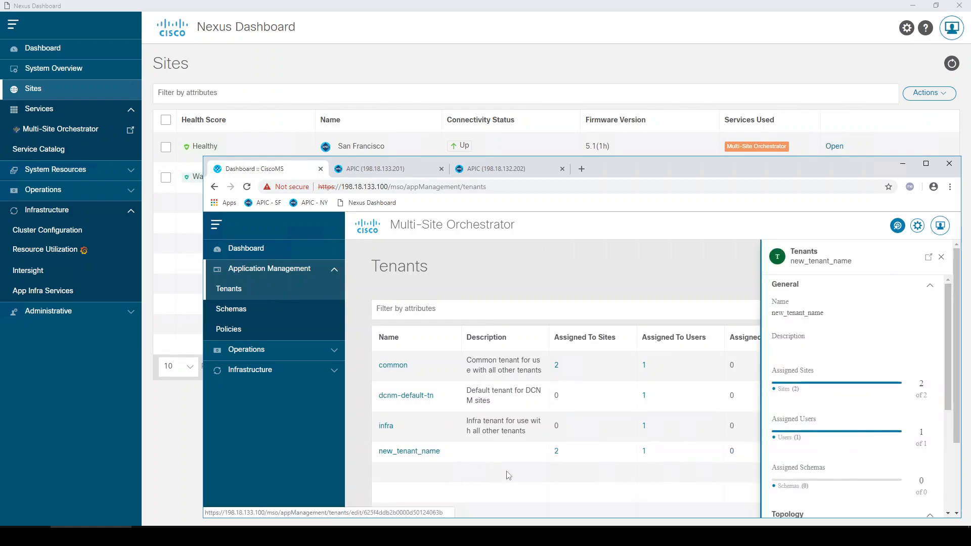
click(941, 258)
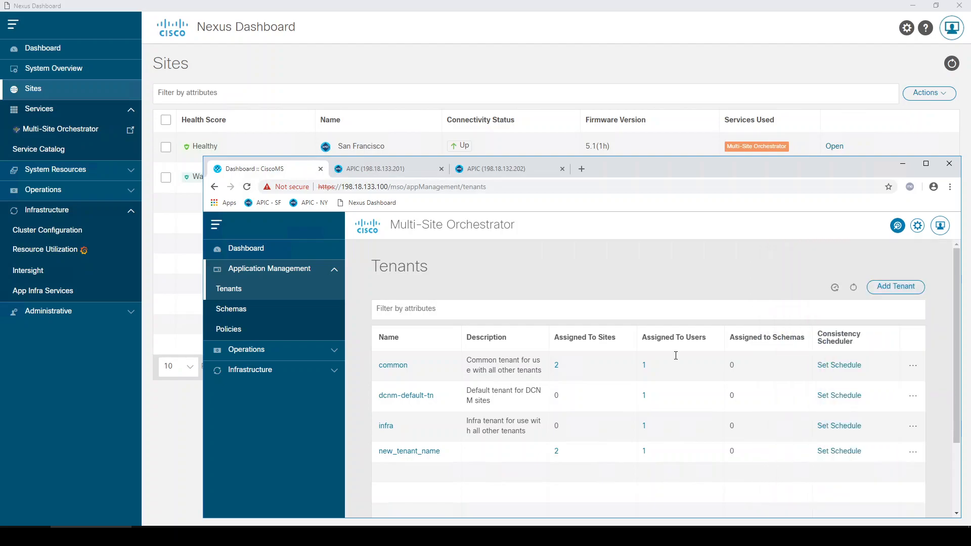
click(911, 454)
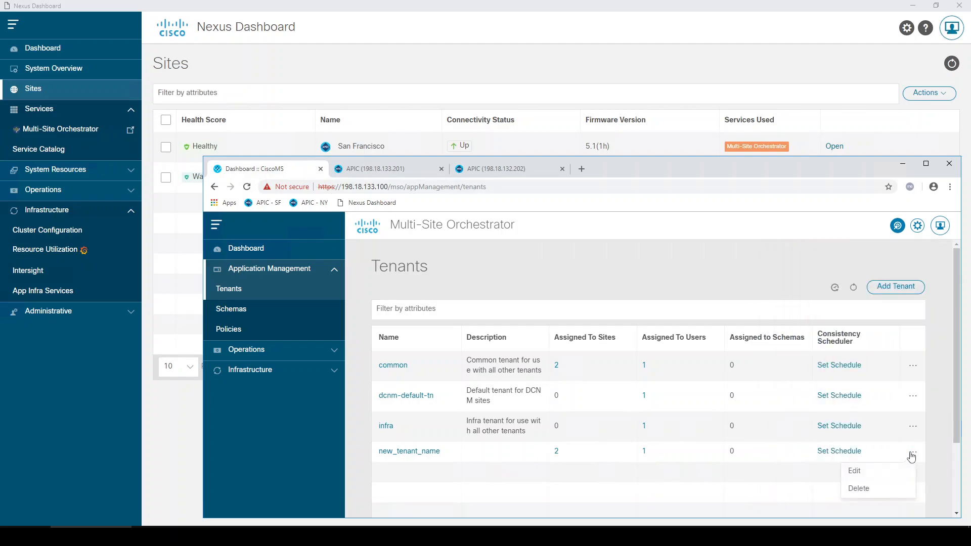
click(859, 489)
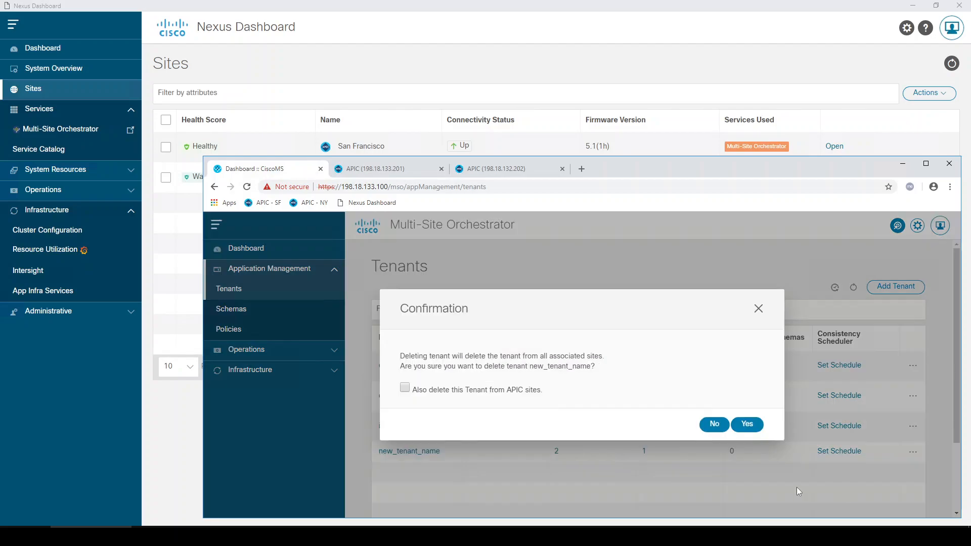
click(747, 424)
- Check new_tenant_name on the San Francisco and New York APICs, and compare with the tenant list in Multi-Site Orchestrator
click(399, 169)
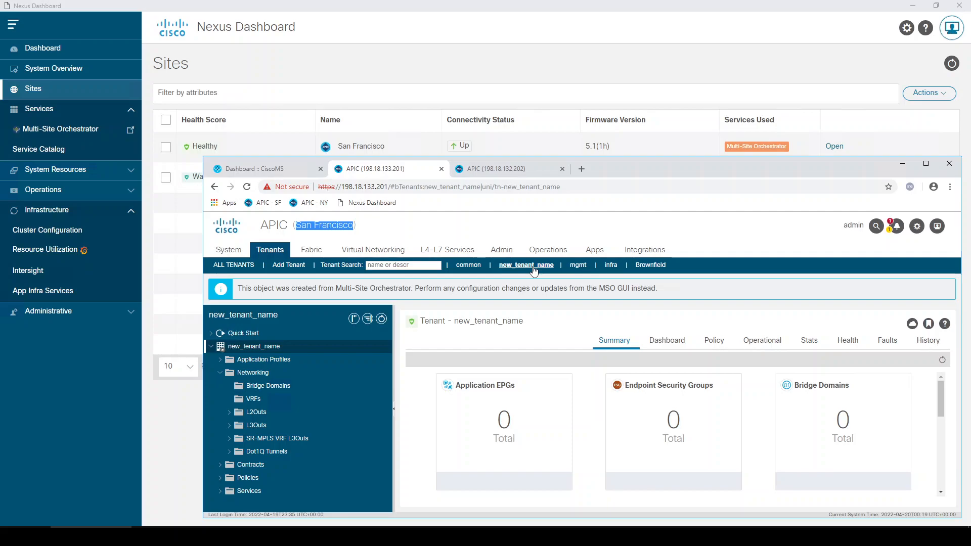
click(498, 172)
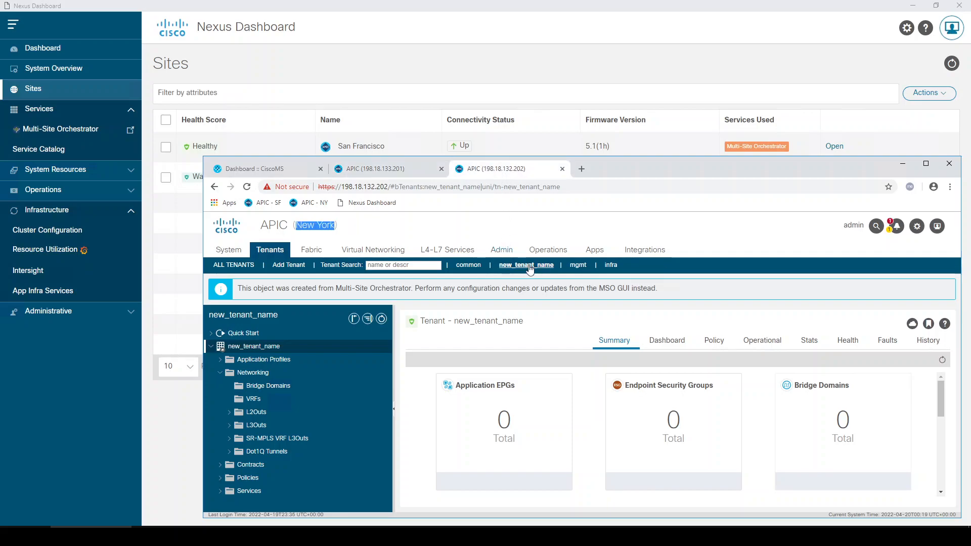
click(273, 169)
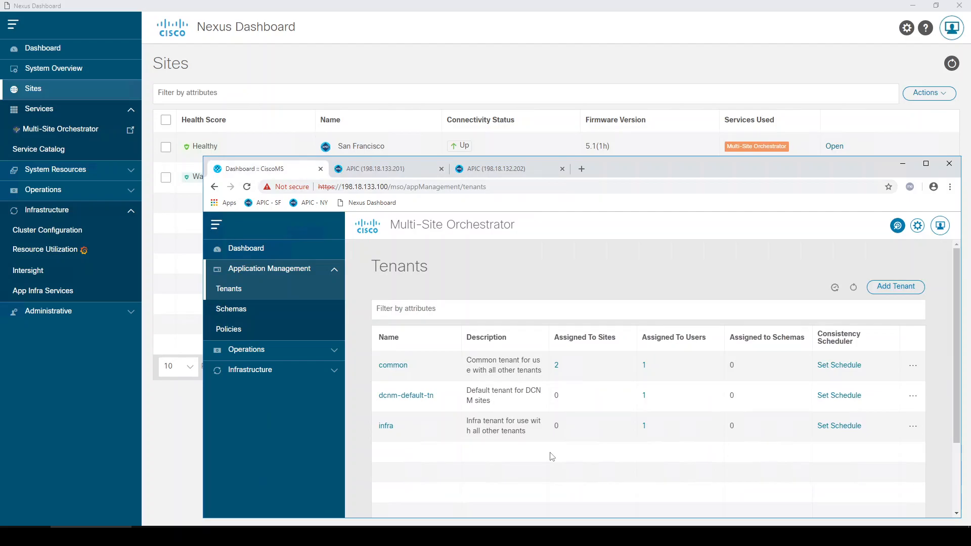
click(415, 173)
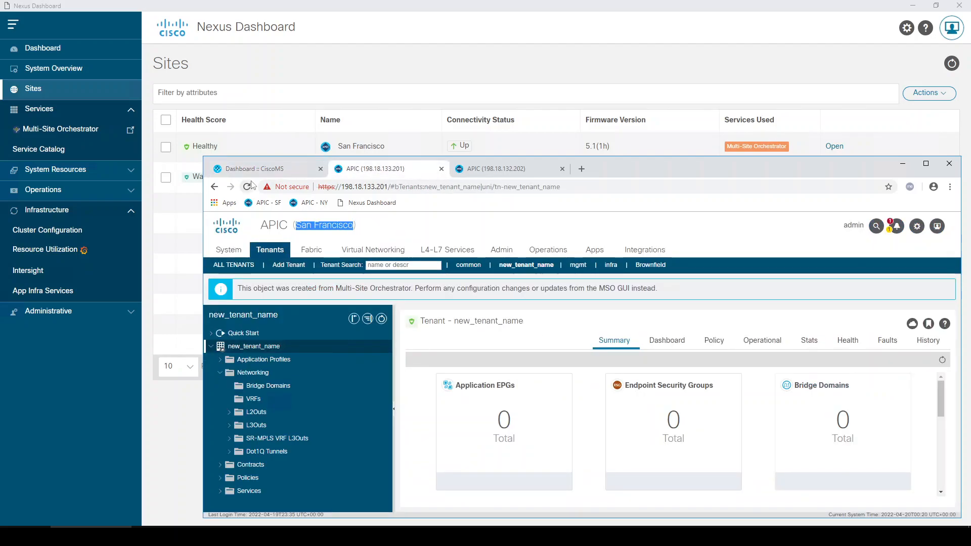
click(283, 171)
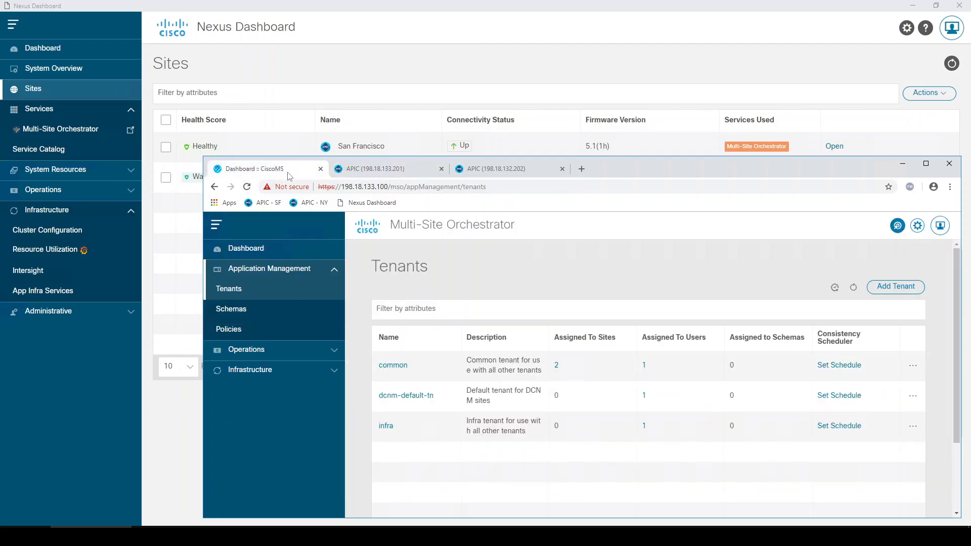
click(359, 172)
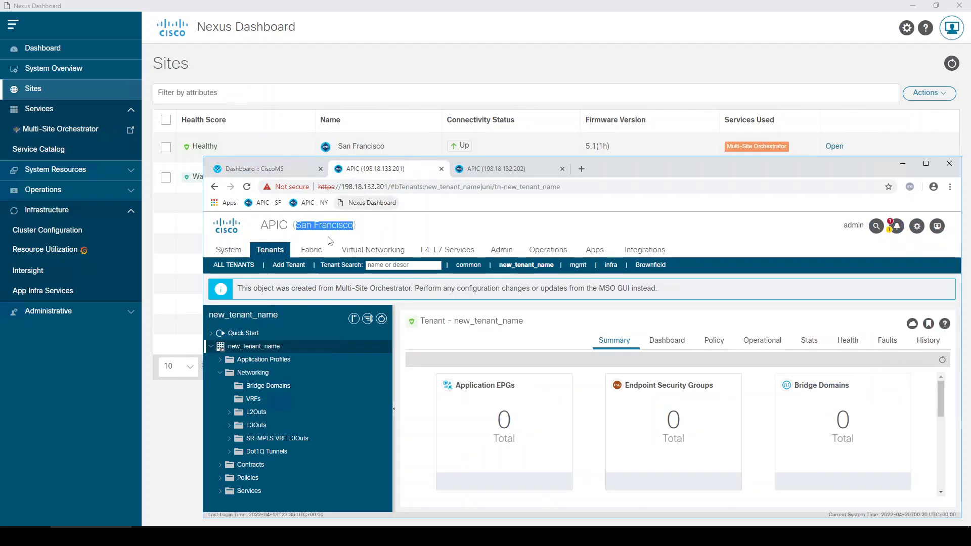
click(289, 170)
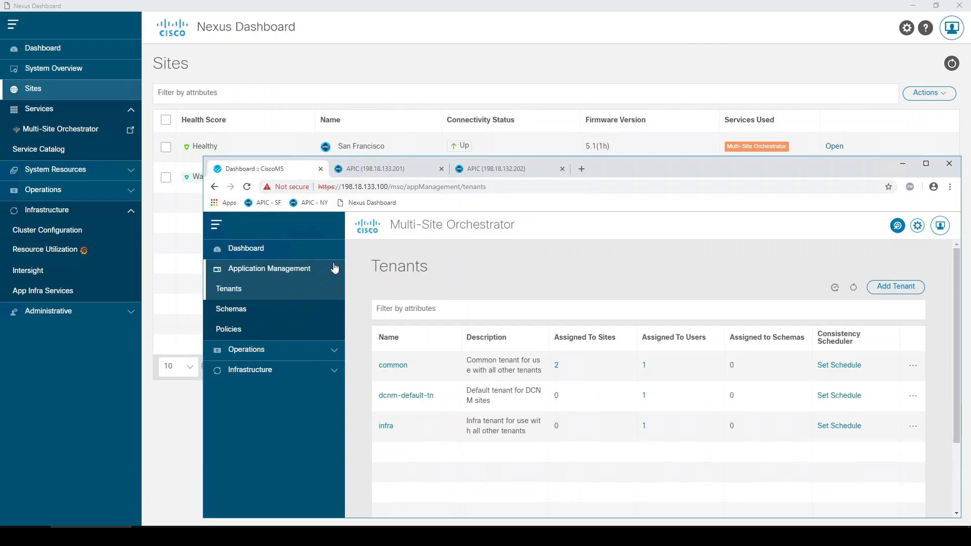
click(334, 273)
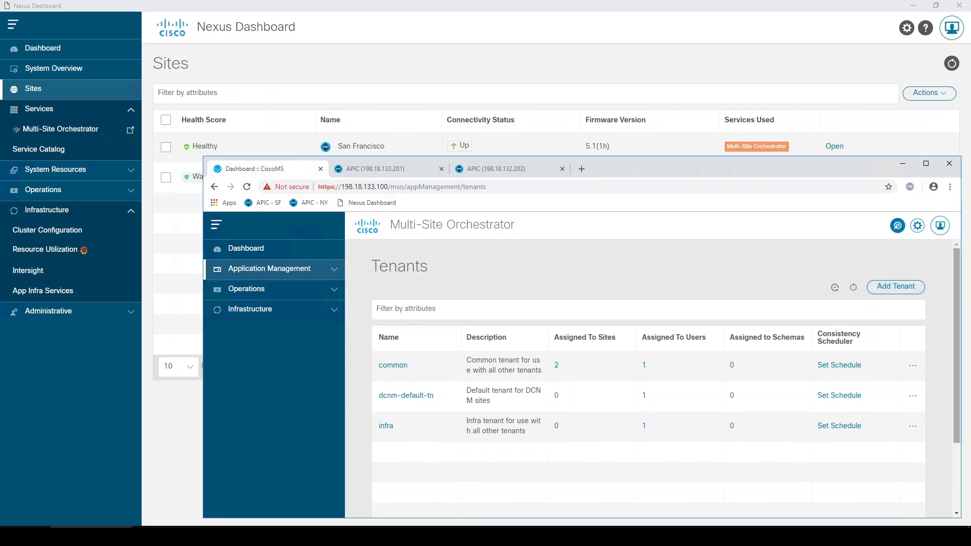